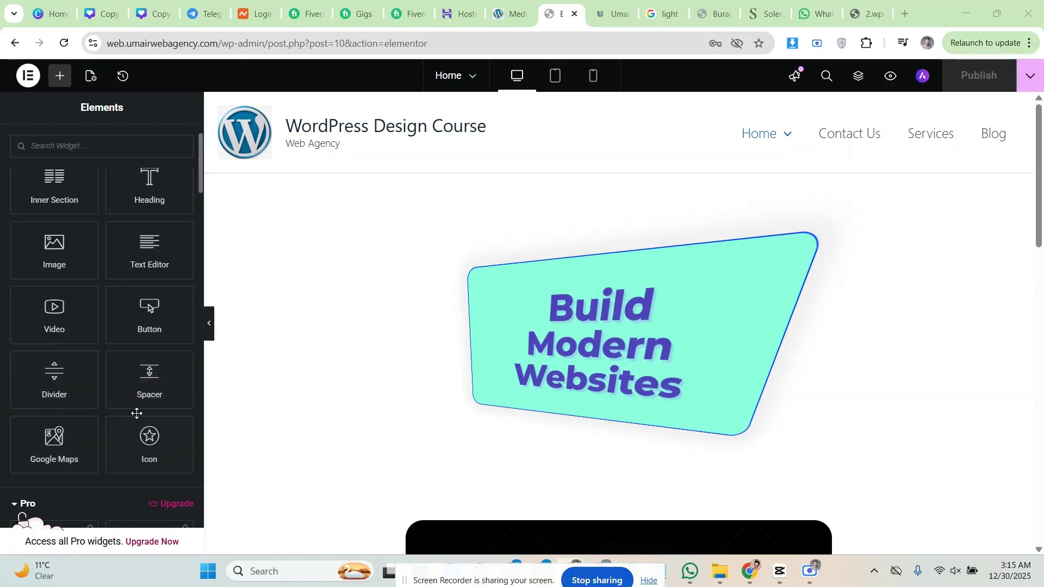
Add a Divider widget to the page below the BUY NOW button
scroll(287, 314, down, 6)
scroll(305, 313, down, 10)
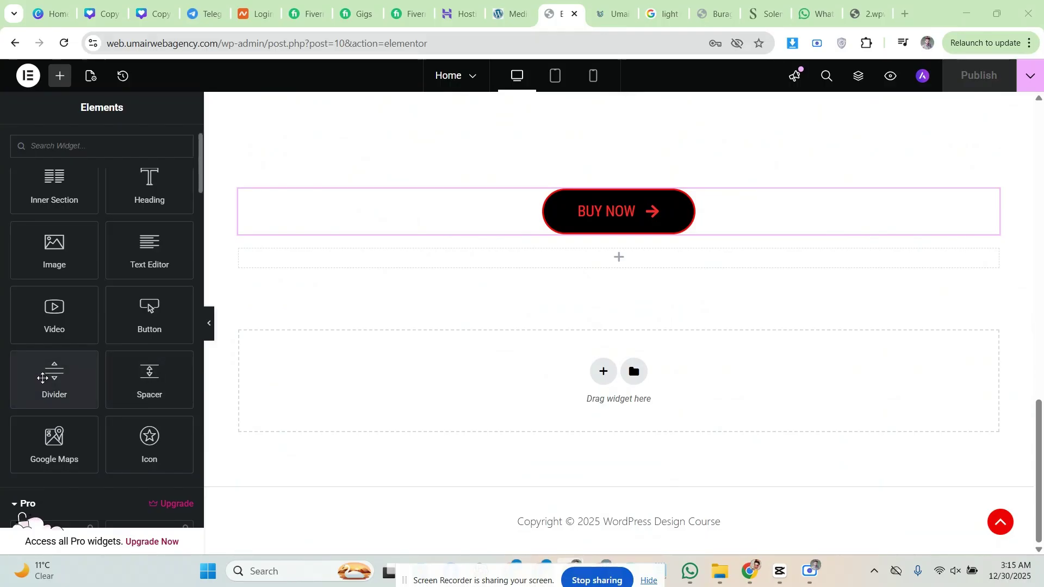
drag(42, 378, 370, 372)
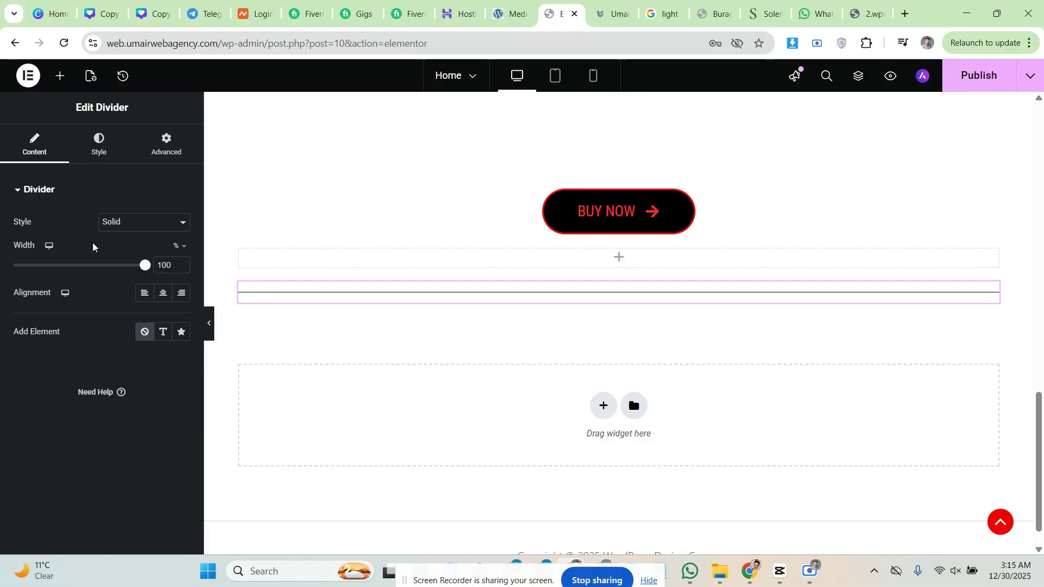
Examine the short divider under the "Our Top-Notch Web Design Services" heading on umairwebagency.com, and return to the Elementor editor
key(ctrl+Tab)
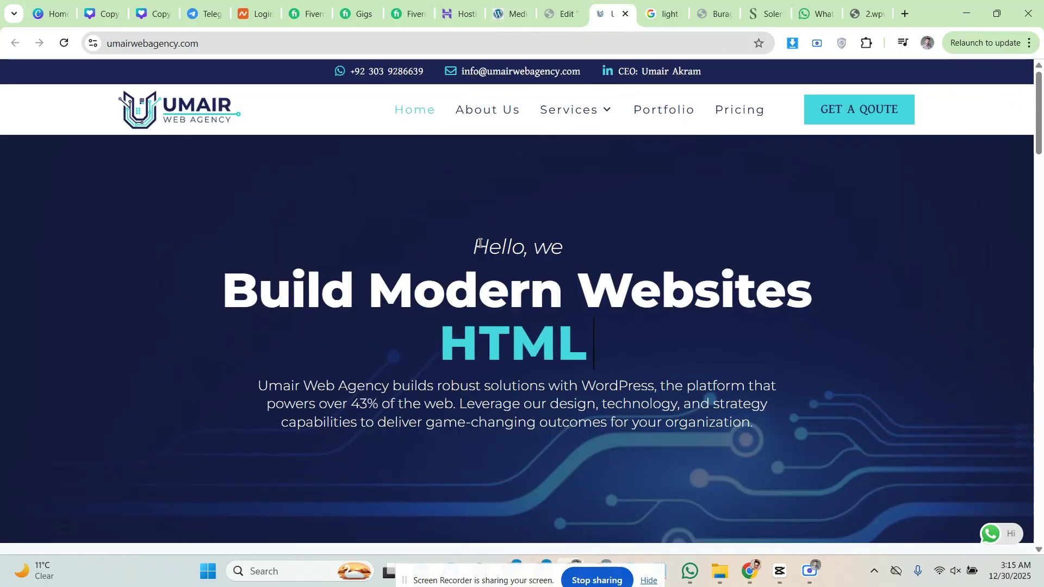
scroll(438, 250, down, 5)
scroll(439, 249, down, 1)
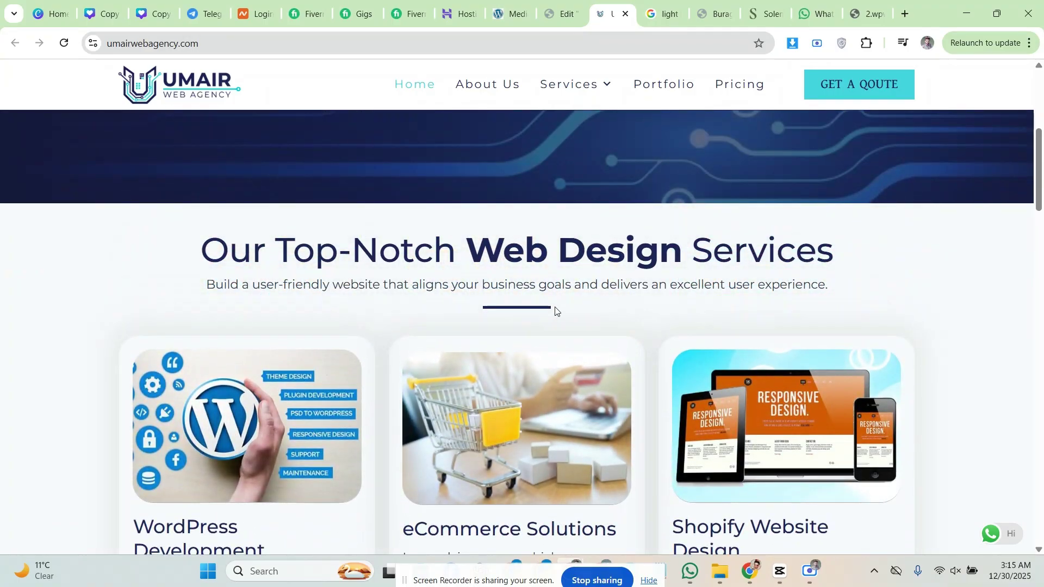
drag(509, 310, 495, 306)
click(493, 313)
click(560, 14)
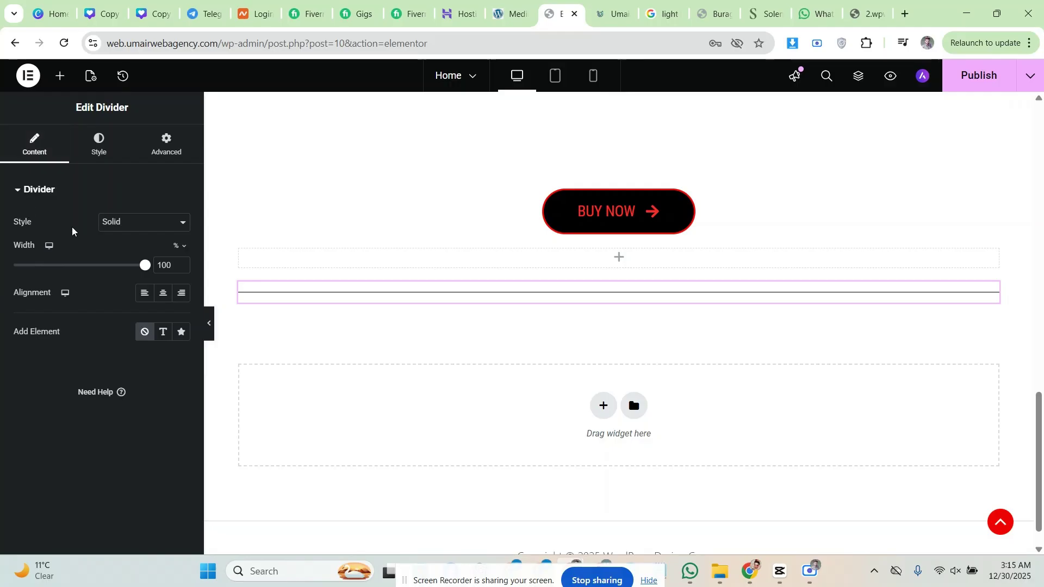
Keep the divider's Solid line style, reduce its width to 15%, and center its alignment
click(135, 223)
scroll(136, 348, down, 3)
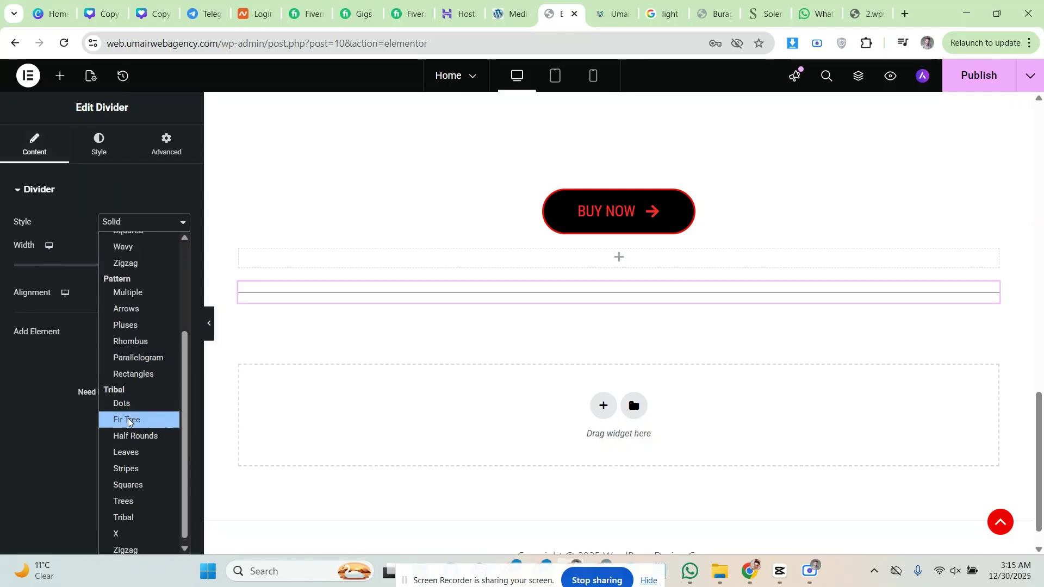
scroll(139, 380, up, 3)
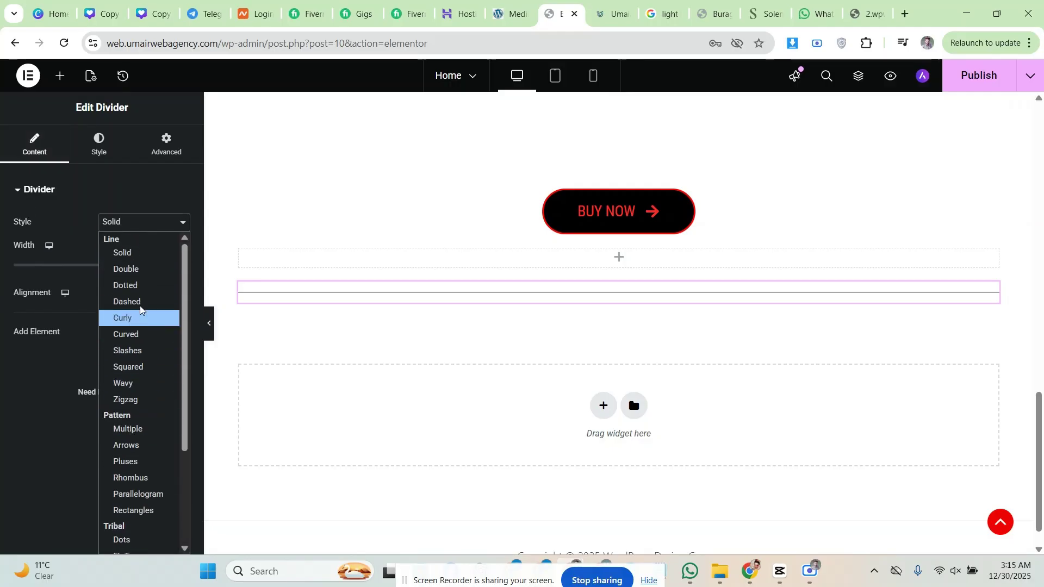
click(140, 254)
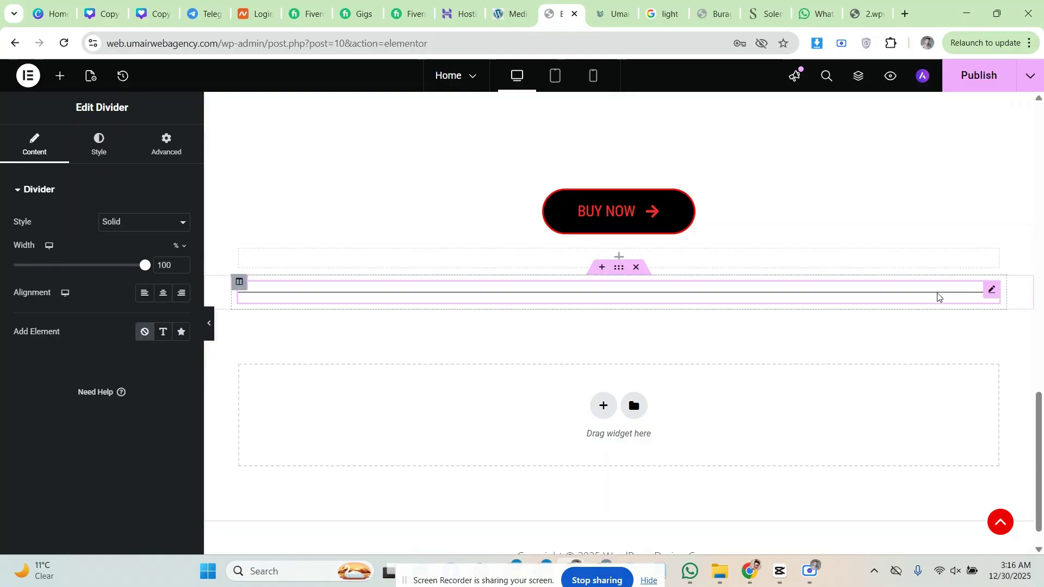
drag(144, 265, 34, 266)
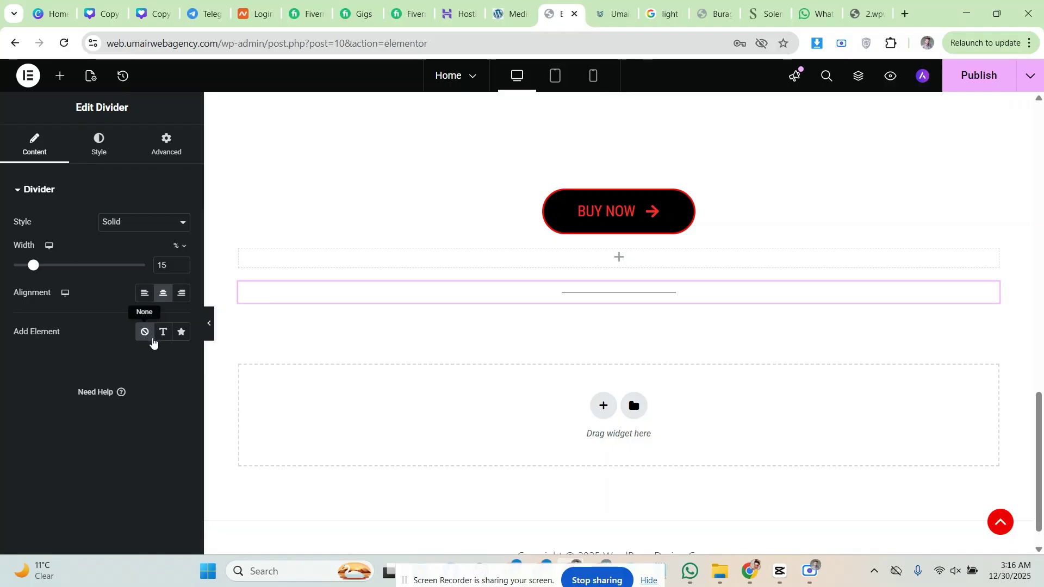
Add a text element reading "PROJECTS" to the middle of the divider
click(163, 332)
drag(132, 360, 88, 363)
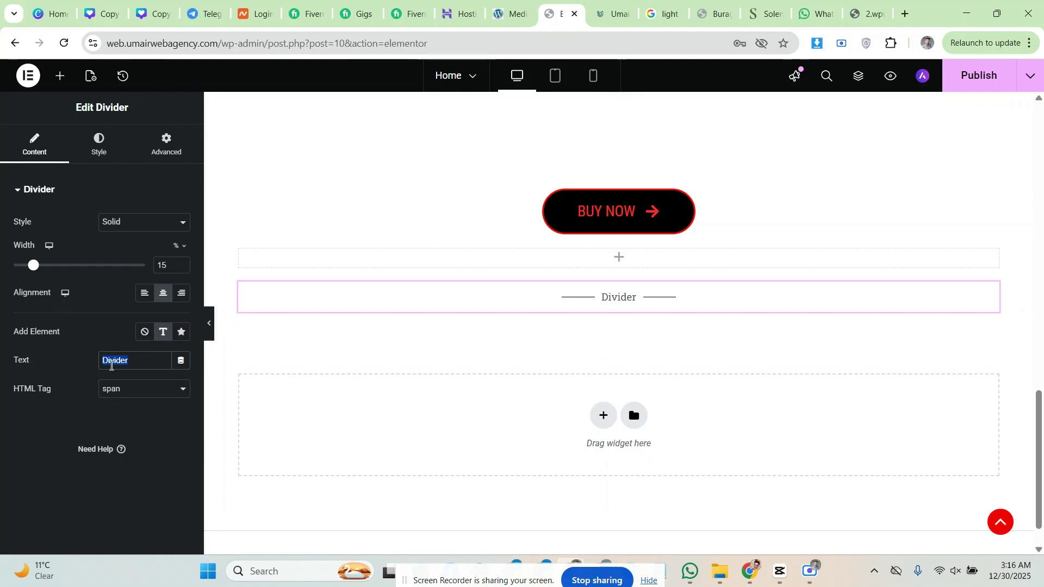
text(PROJECTS)
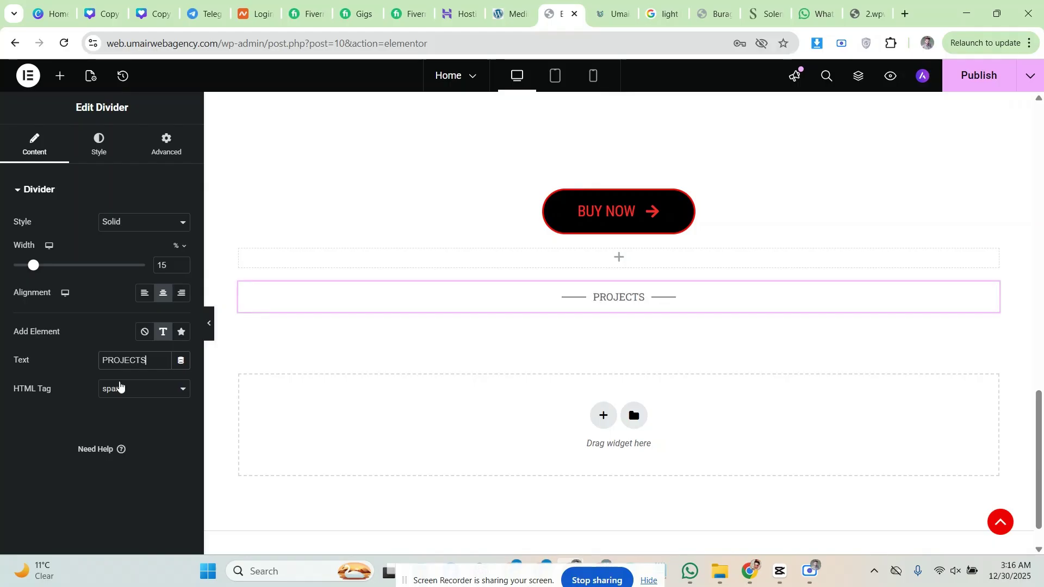
drag(148, 357, 80, 354)
click(92, 361)
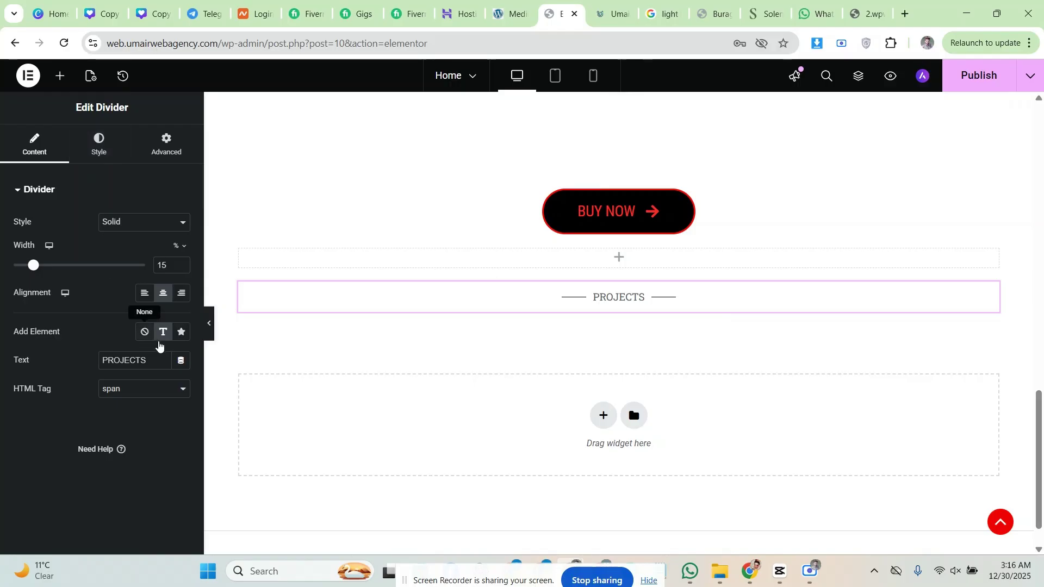
Try an icon element in the divider, browse the icon library, and set the added element back to None
click(180, 338)
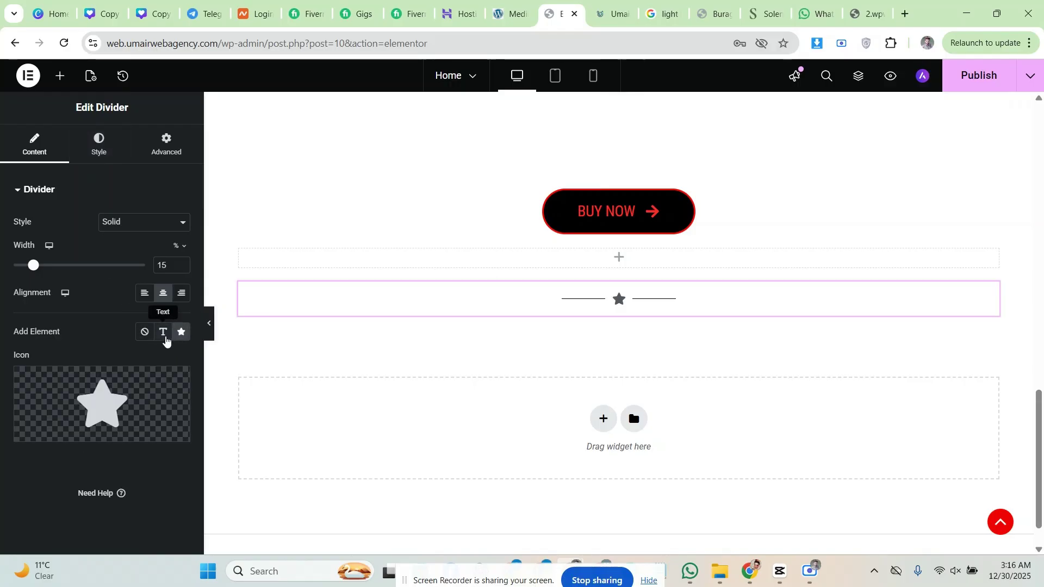
mouse_move(97, 430)
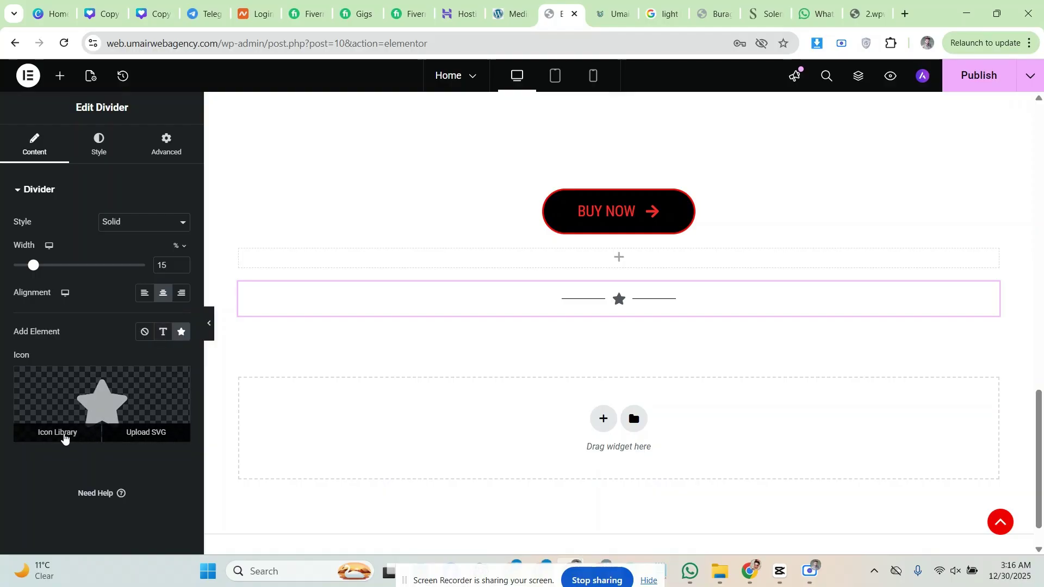
click(64, 434)
scroll(403, 297, down, 15)
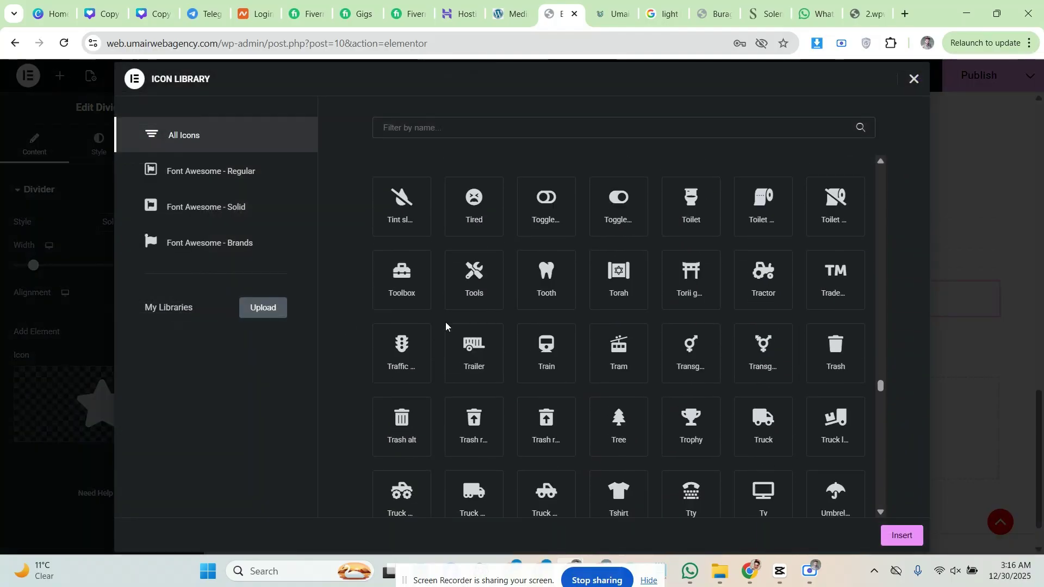
scroll(446, 326, up, 20)
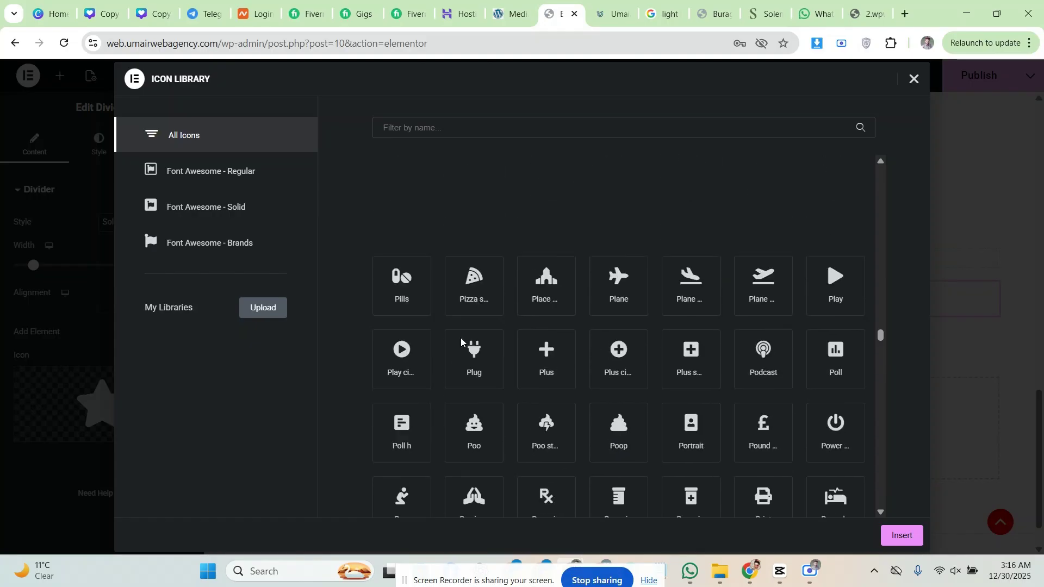
scroll(461, 341, up, 20)
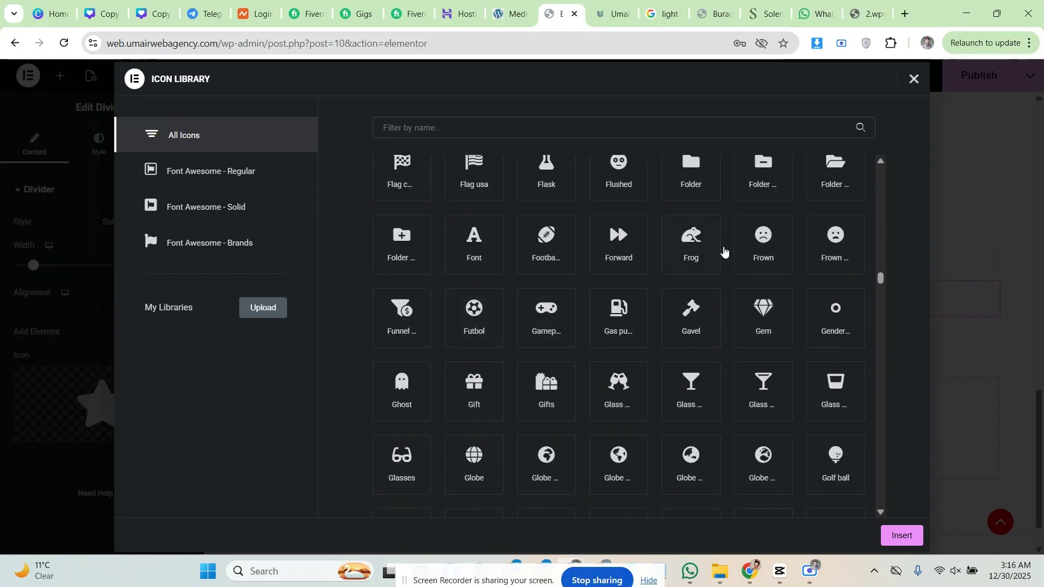
click(913, 80)
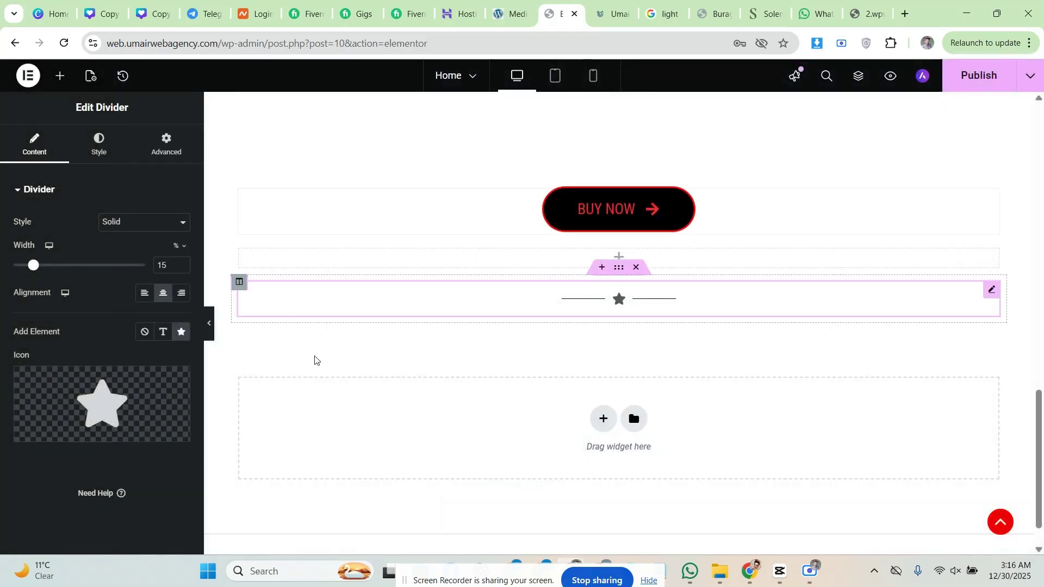
mouse_move(105, 372)
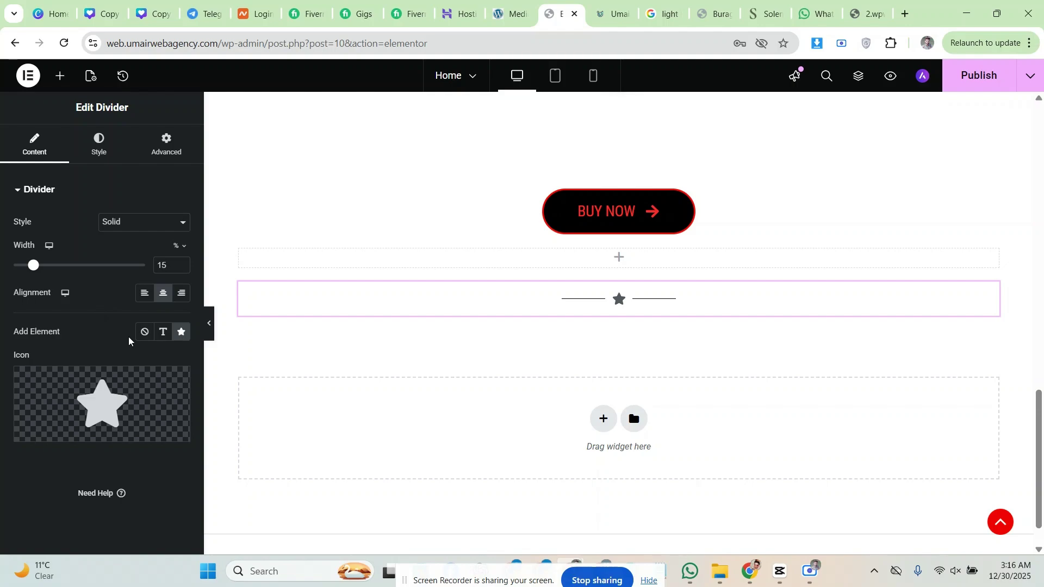
click(144, 332)
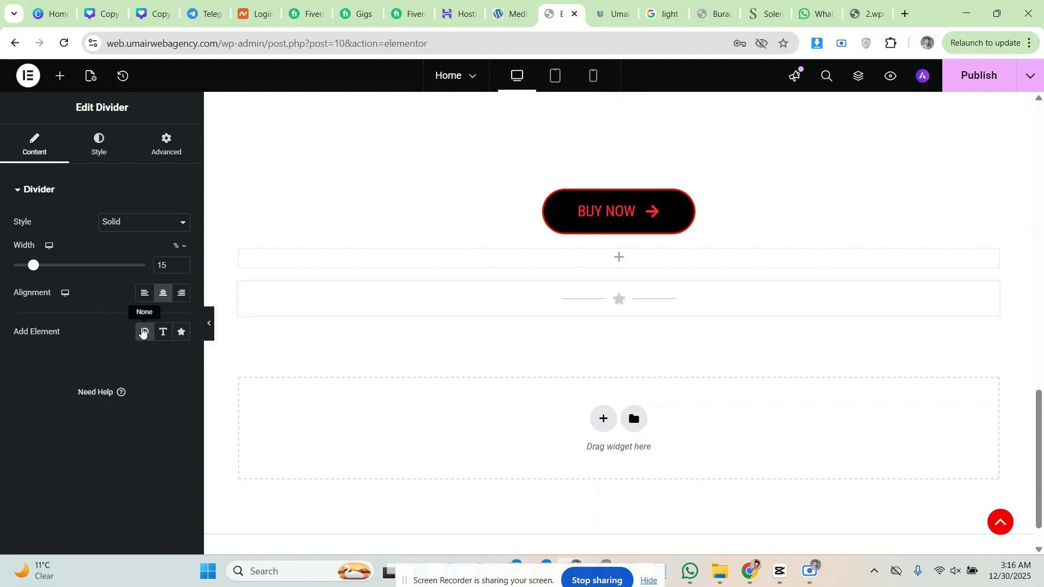
Set the divider's line color to red, #FC0000
click(99, 155)
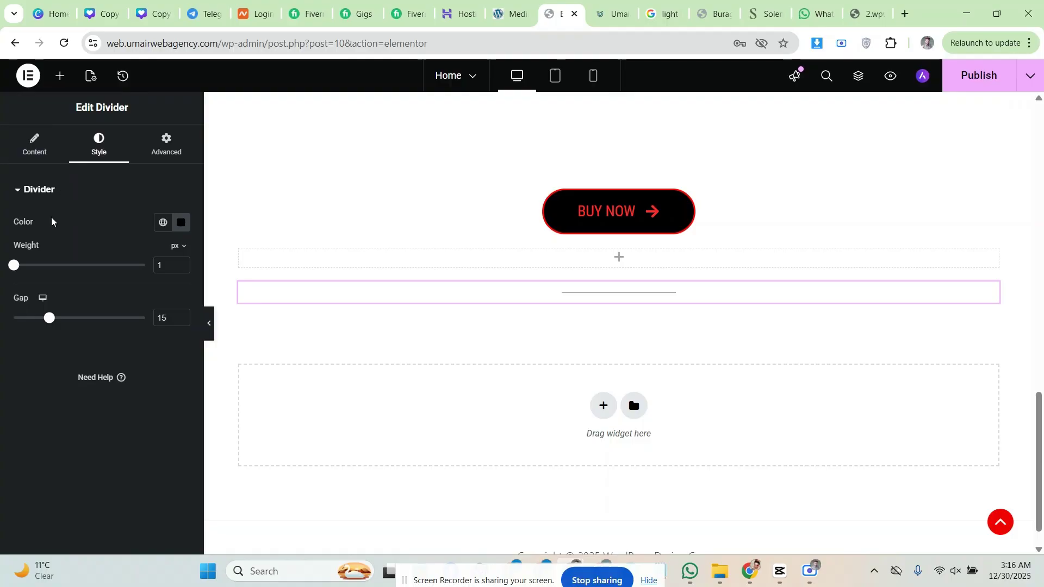
click(181, 222)
drag(174, 307, 264, 283)
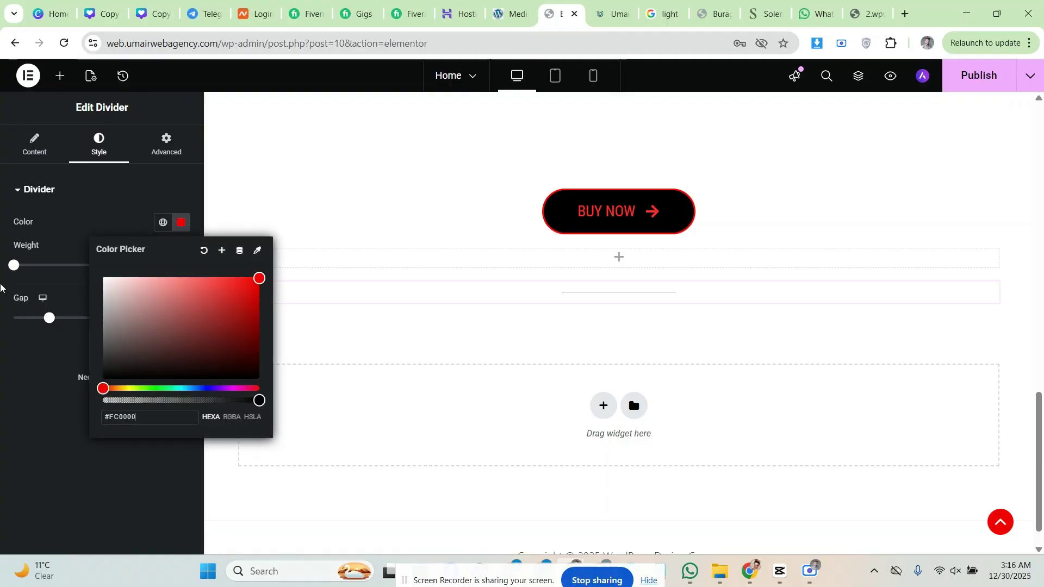
click(1, 287)
Increase the divider's line weight to 4 px
drag(13, 266, 50, 273)
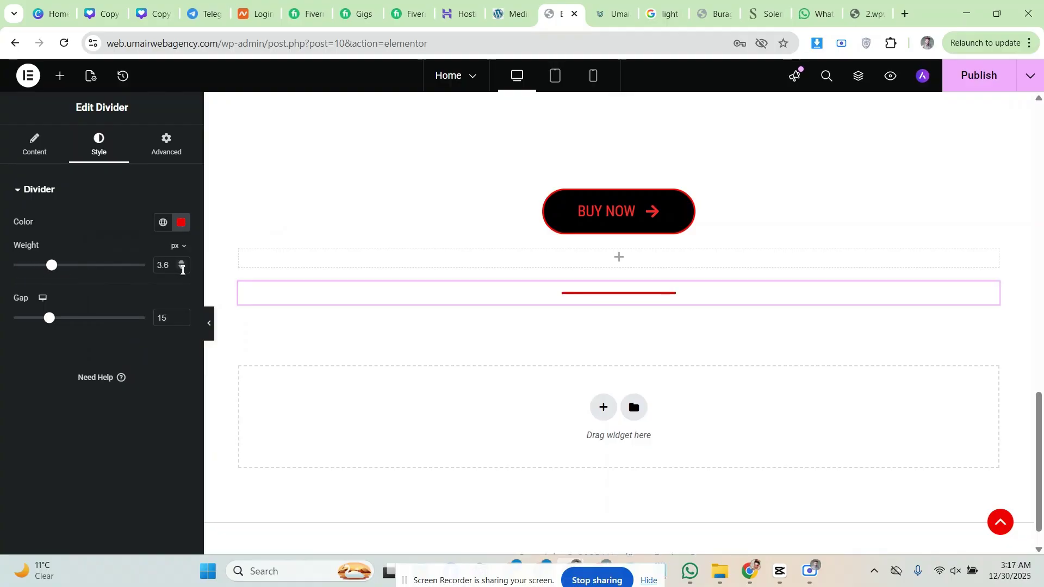
click(181, 269)
click(181, 262)
click(181, 262)
click(181, 262)
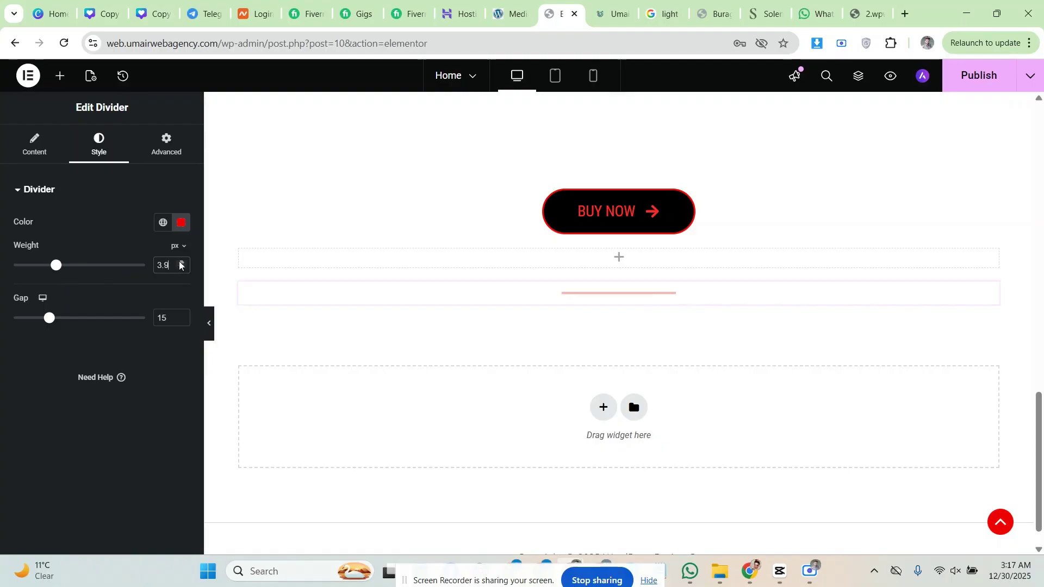
drag(43, 251, 0, 251)
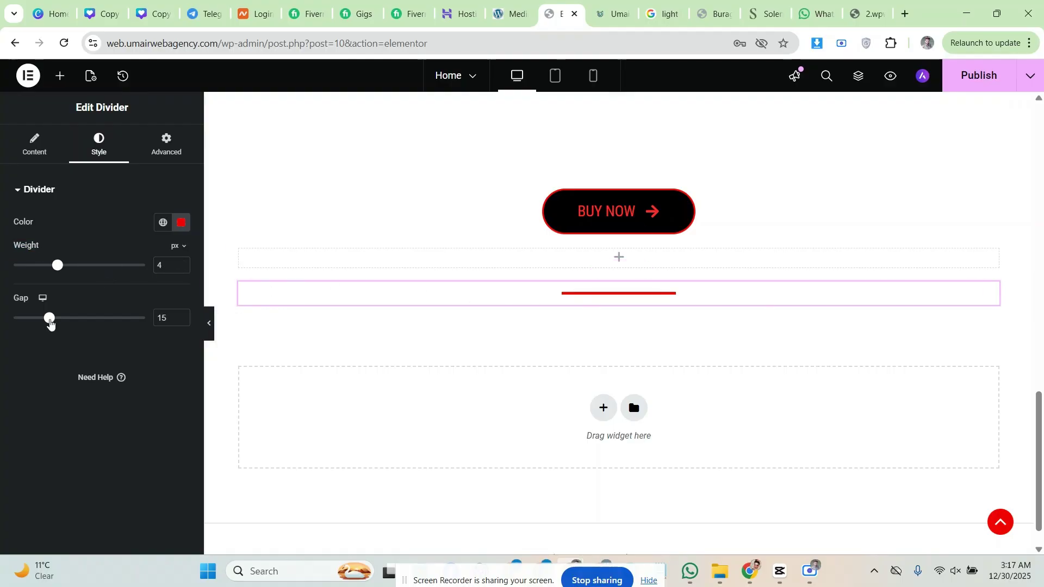
Reduce the divider's gap to 2 and its width to 10%
drag(49, 321, 0, 314)
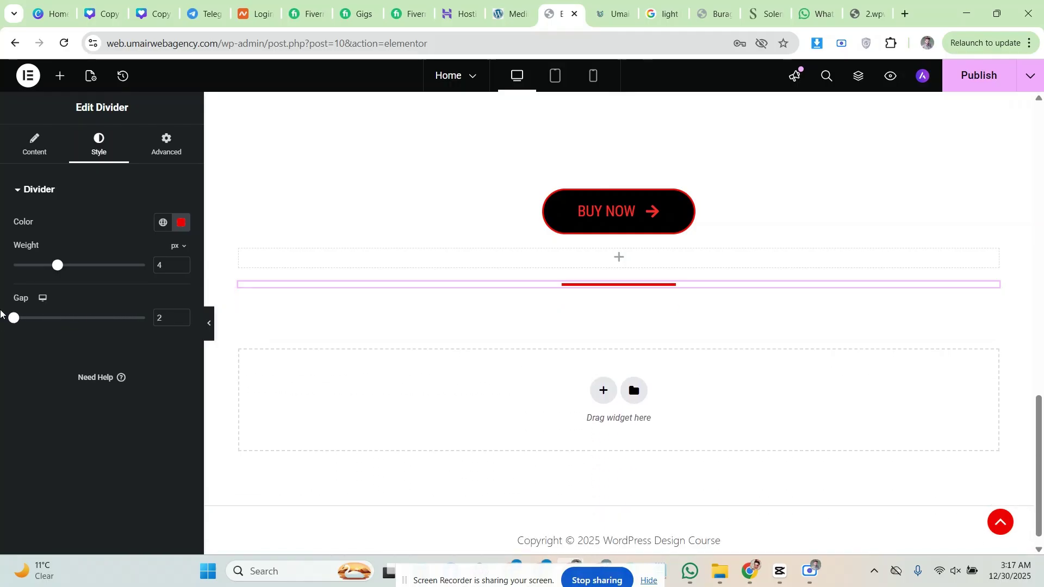
click(40, 151)
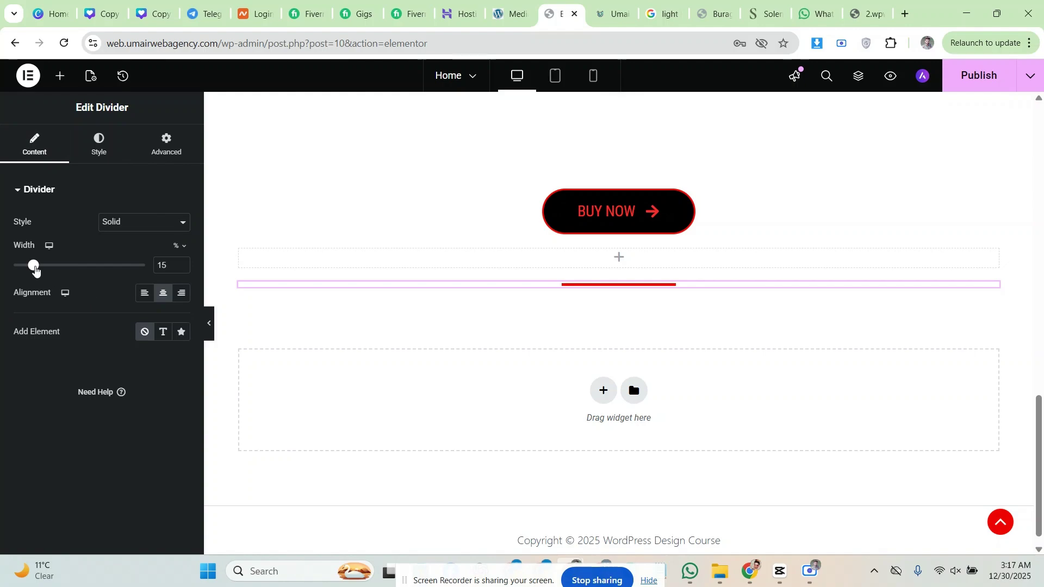
drag(32, 267, 27, 266)
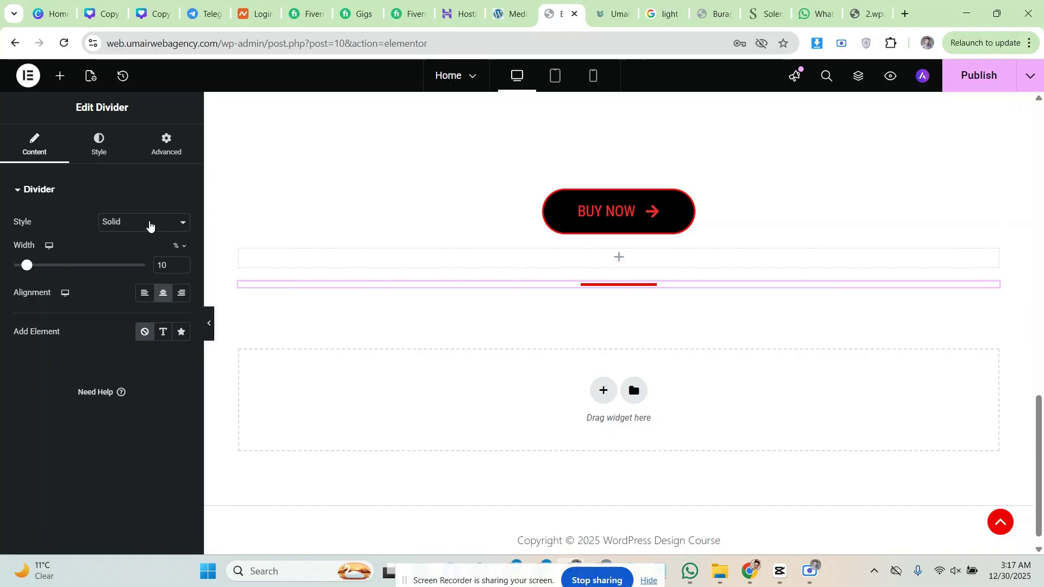
Try the Dotted and Dashed line styles on the divider and settle on Curly
click(150, 223)
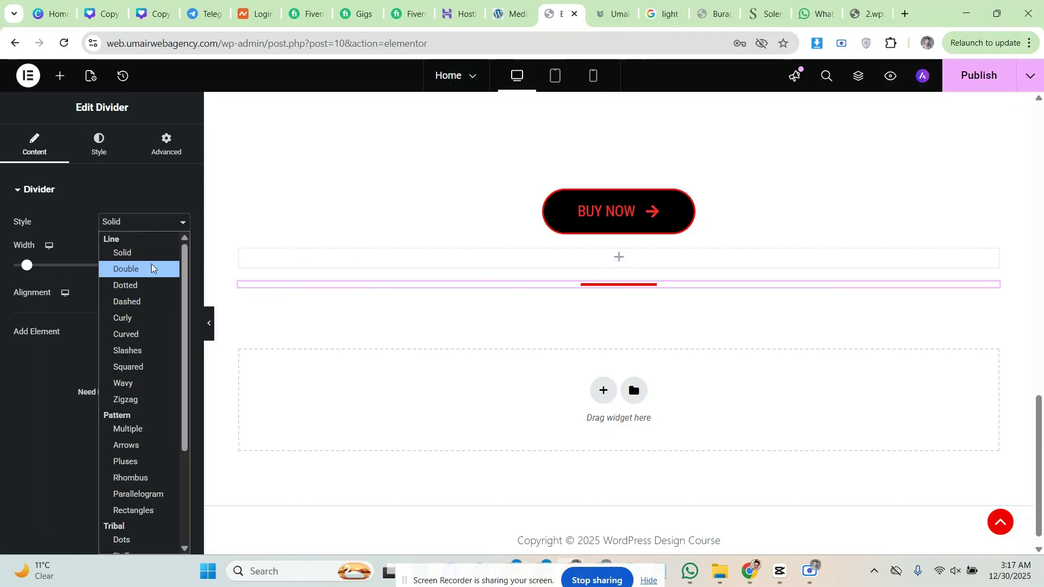
click(145, 284)
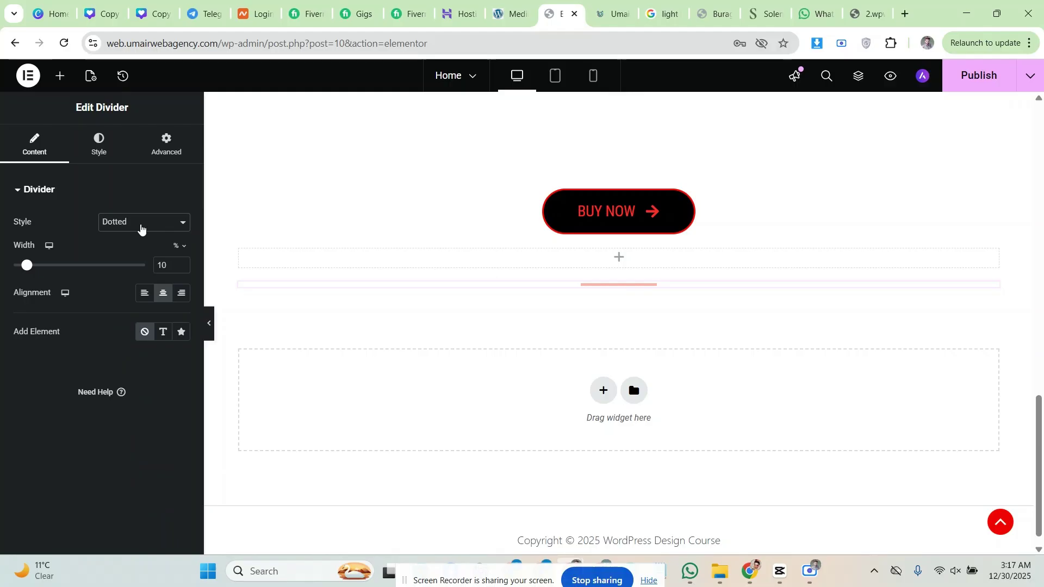
click(141, 227)
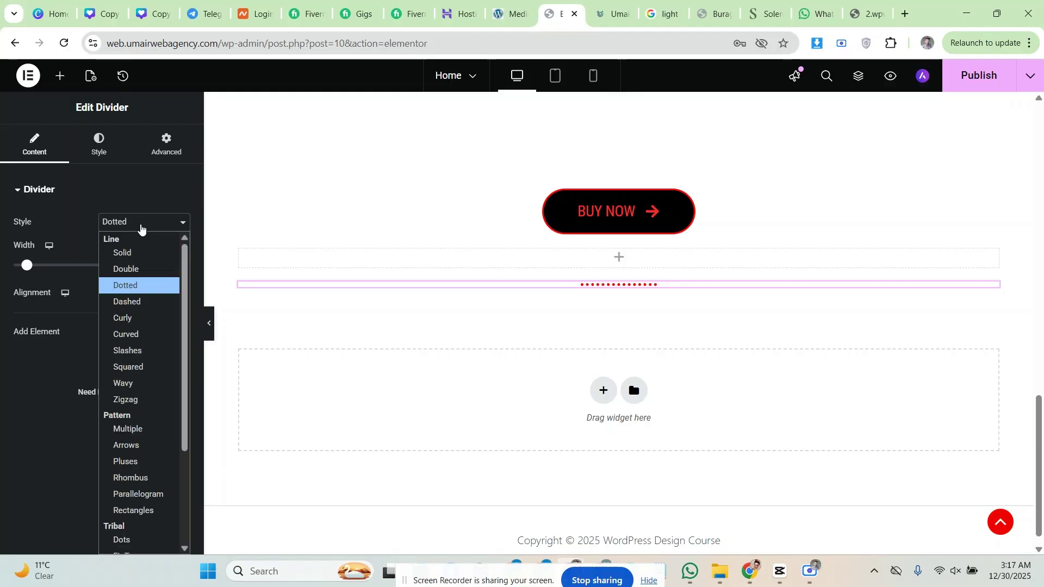
click(142, 300)
click(135, 228)
click(131, 318)
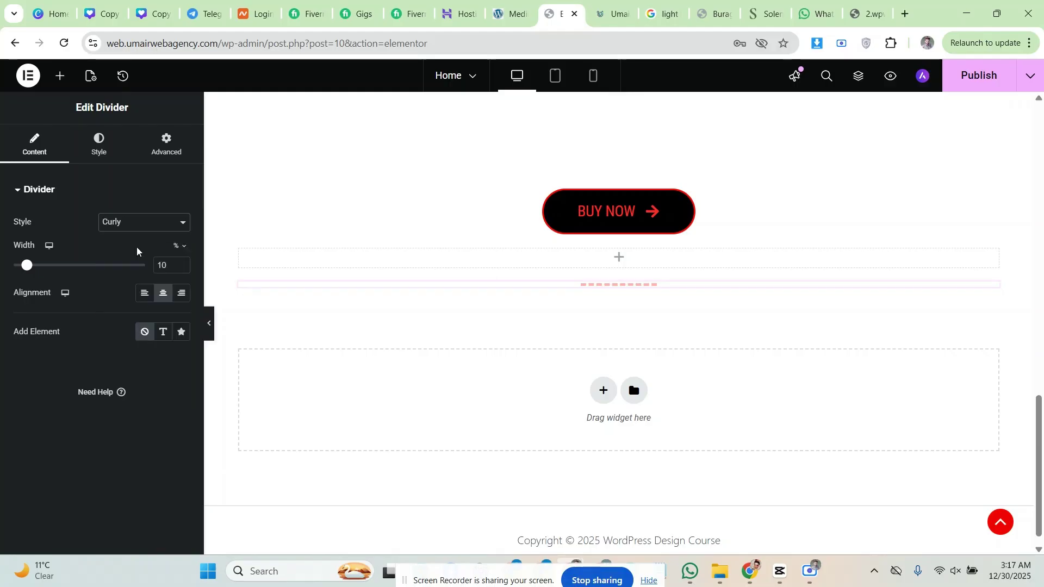
click(133, 226)
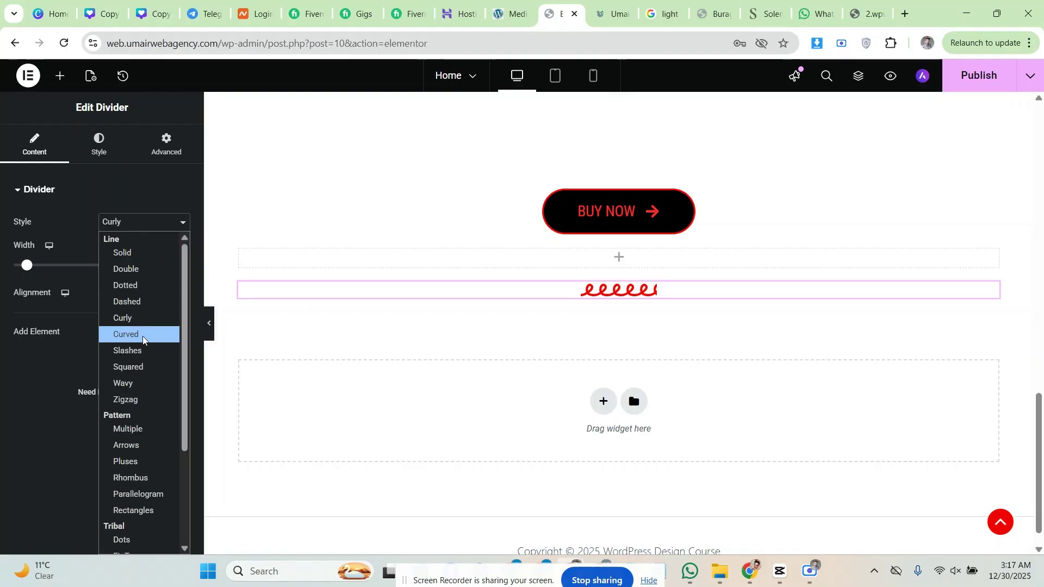
click(121, 318)
Reduce the curly divider's pattern size to 14.3
click(95, 153)
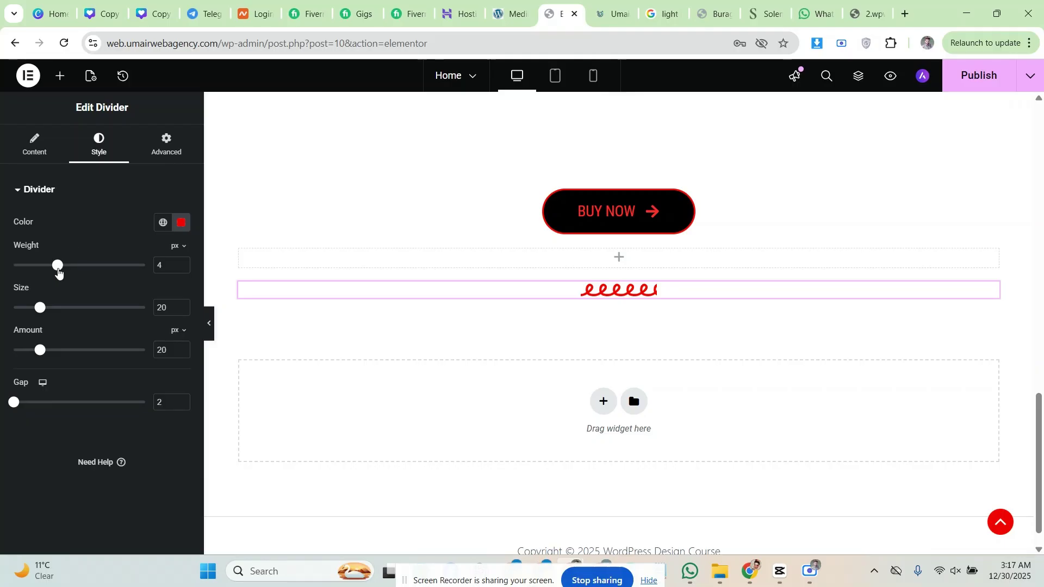
mouse_move(38, 309)
mouse_down()
mouse_move(68, 309)
mouse_move(33, 311)
mouse_up()
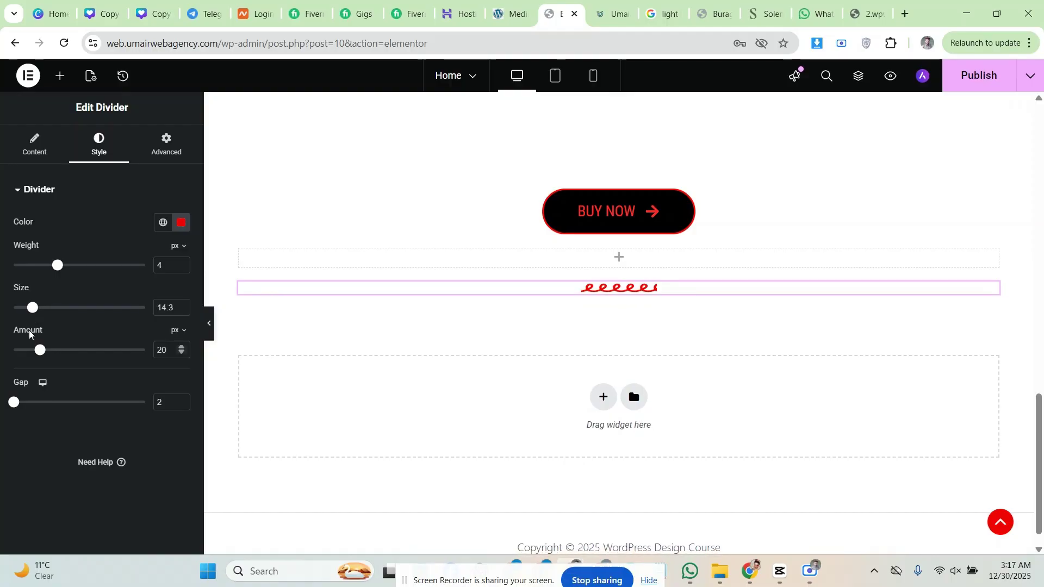
Set the curly divider's width to 18% and its pattern amount to 20 px, keeping the gap at 2
mouse_move(39, 352)
mouse_down()
mouse_move(59, 352)
mouse_move(35, 352)
mouse_up()
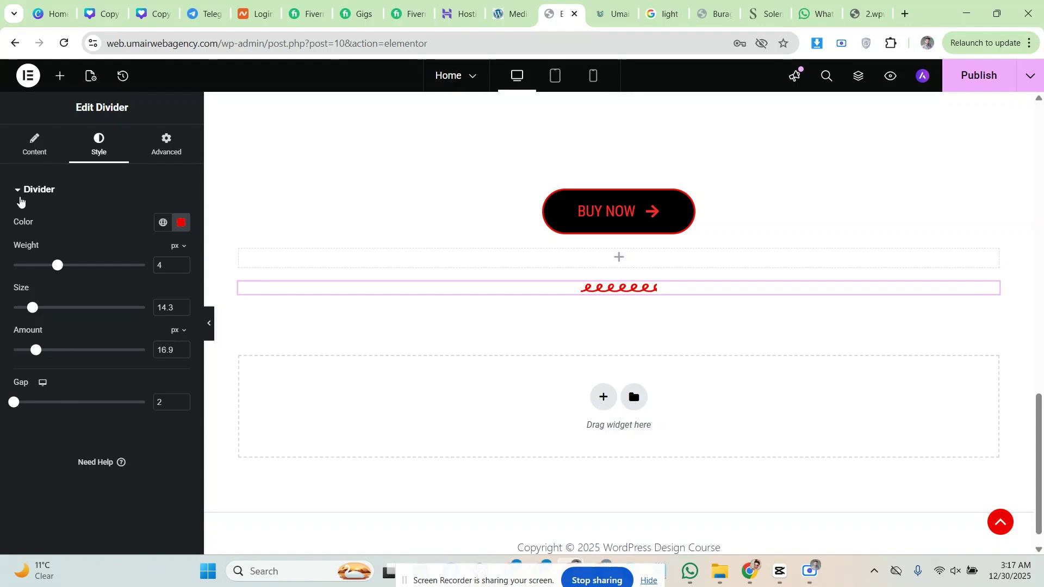
click(34, 144)
drag(26, 270, 37, 271)
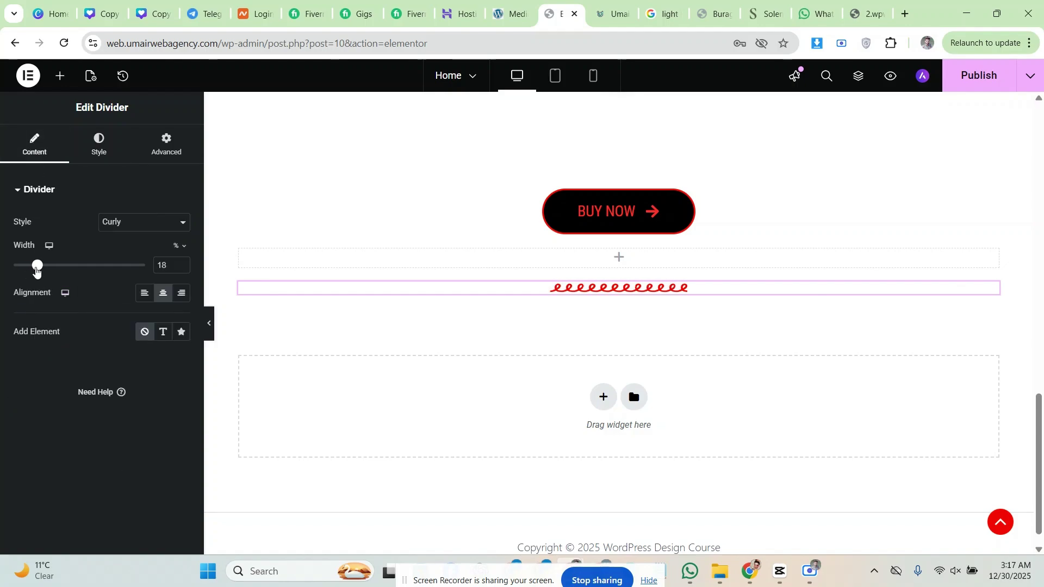
click(95, 148)
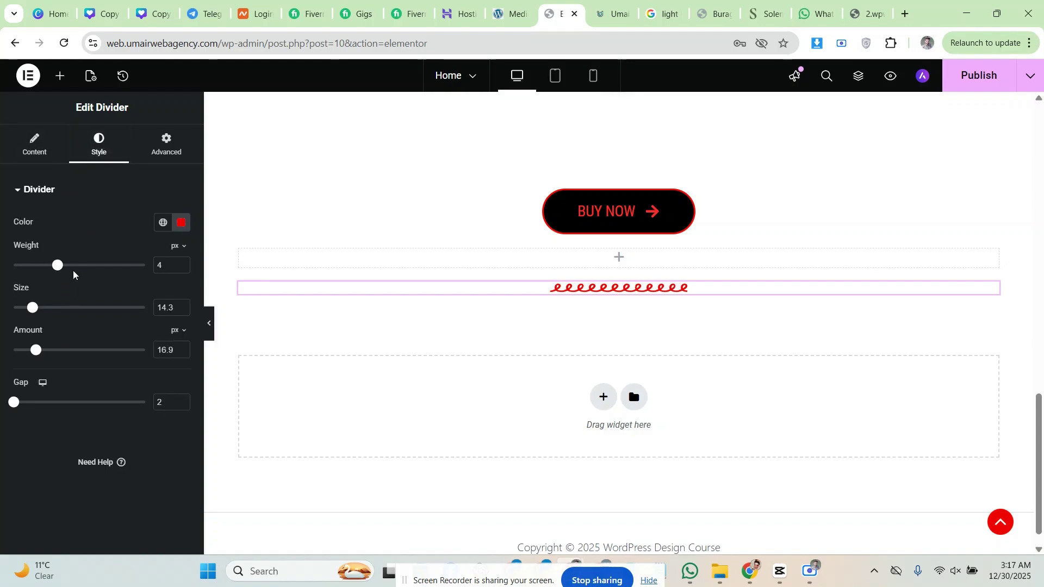
mouse_move(35, 350)
mouse_down()
mouse_move(58, 351)
mouse_move(40, 351)
mouse_up()
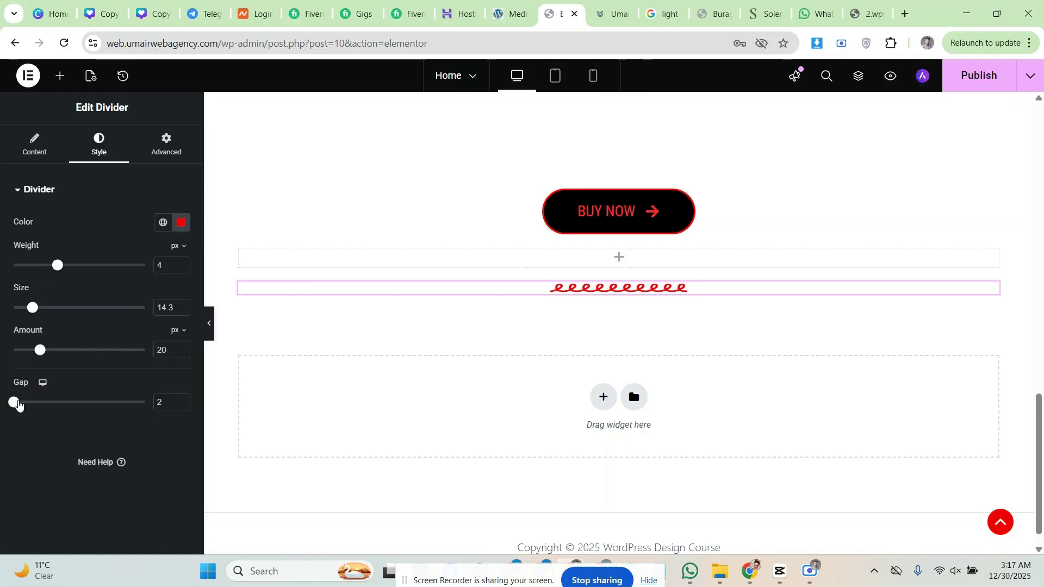
drag(18, 405, 2, 408)
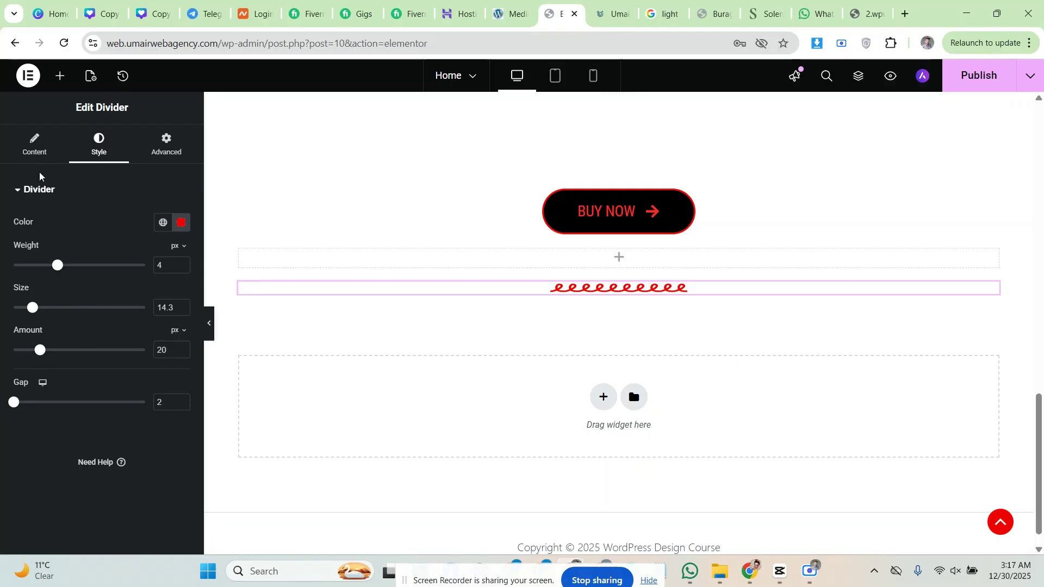
Try the Curved and Slashes line styles on the divider and settle on Wavy
click(34, 146)
click(133, 223)
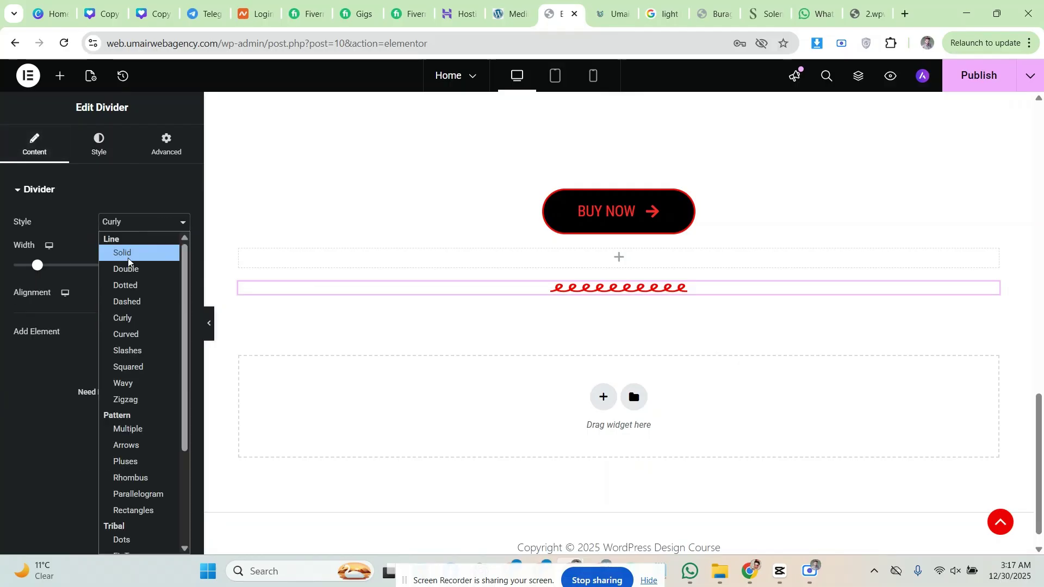
click(130, 335)
click(134, 223)
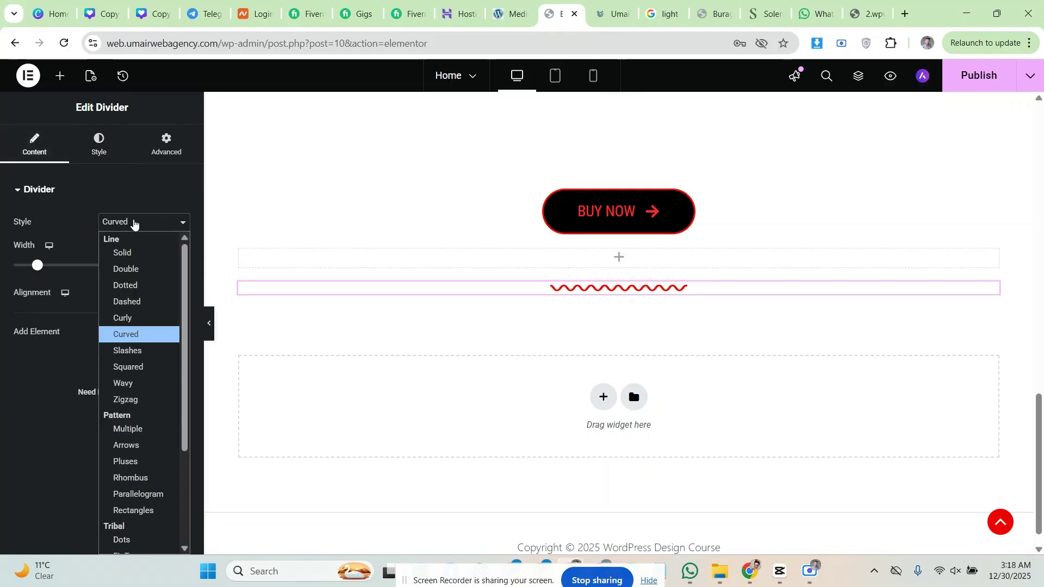
click(147, 350)
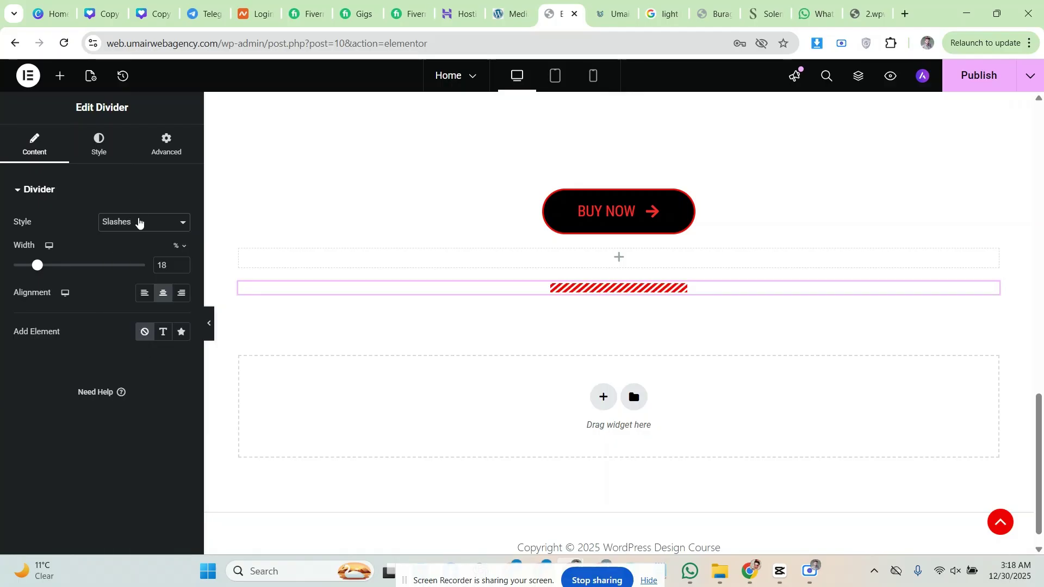
click(139, 223)
click(135, 385)
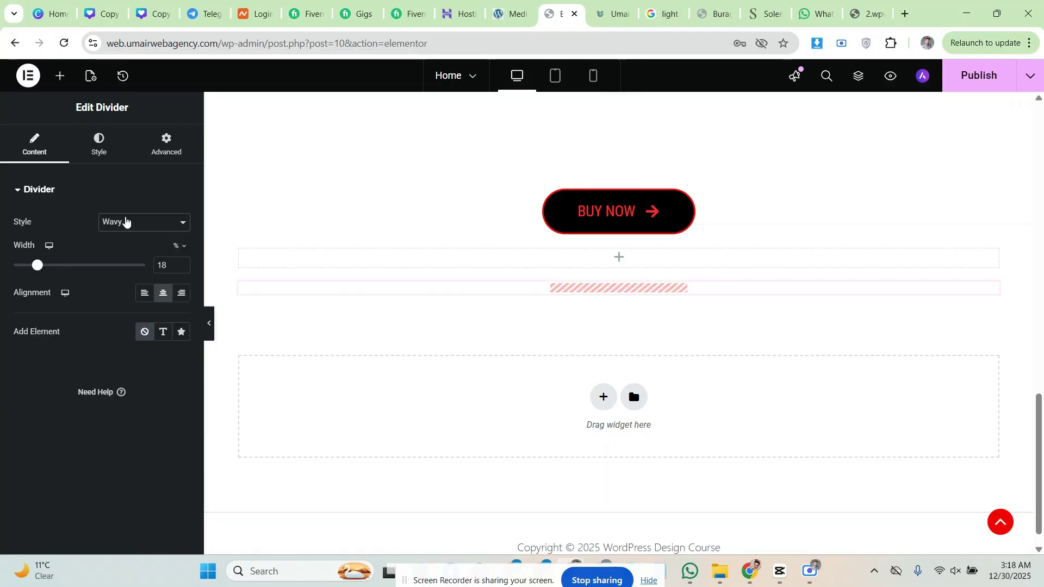
click(125, 221)
scroll(138, 369, down, 3)
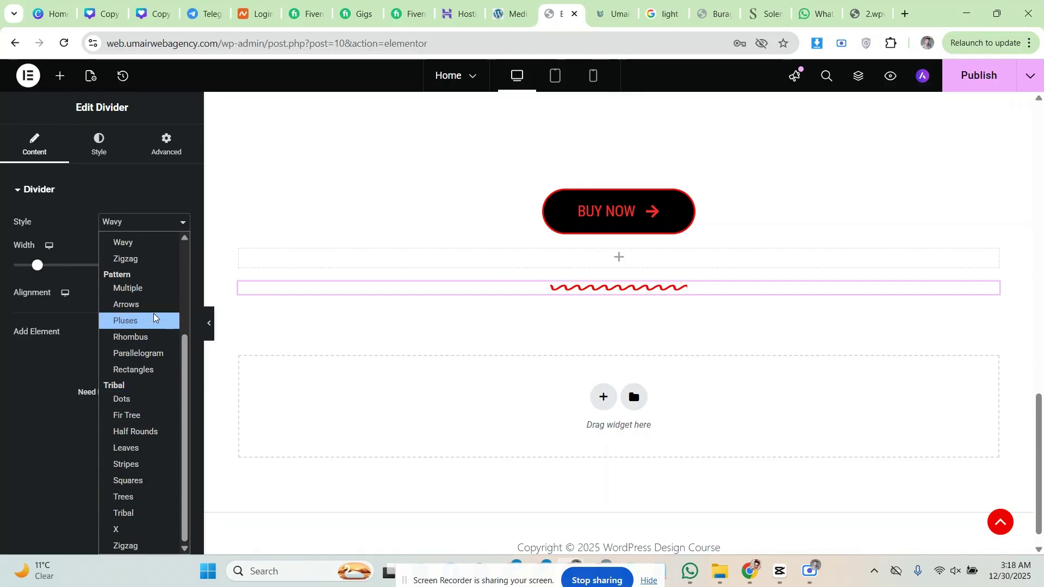
scroll(144, 399, up, 3)
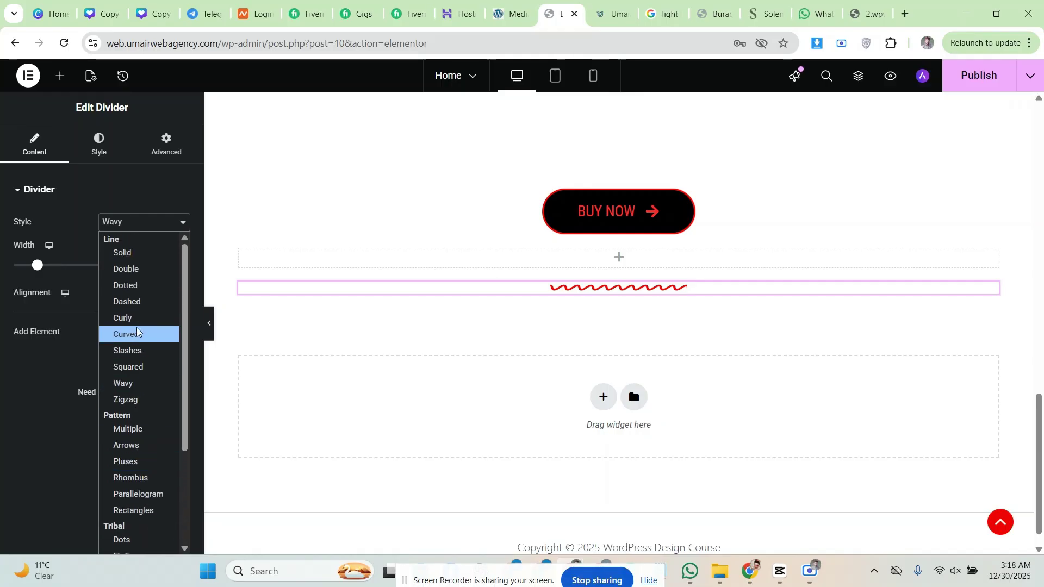
click(0, 277)
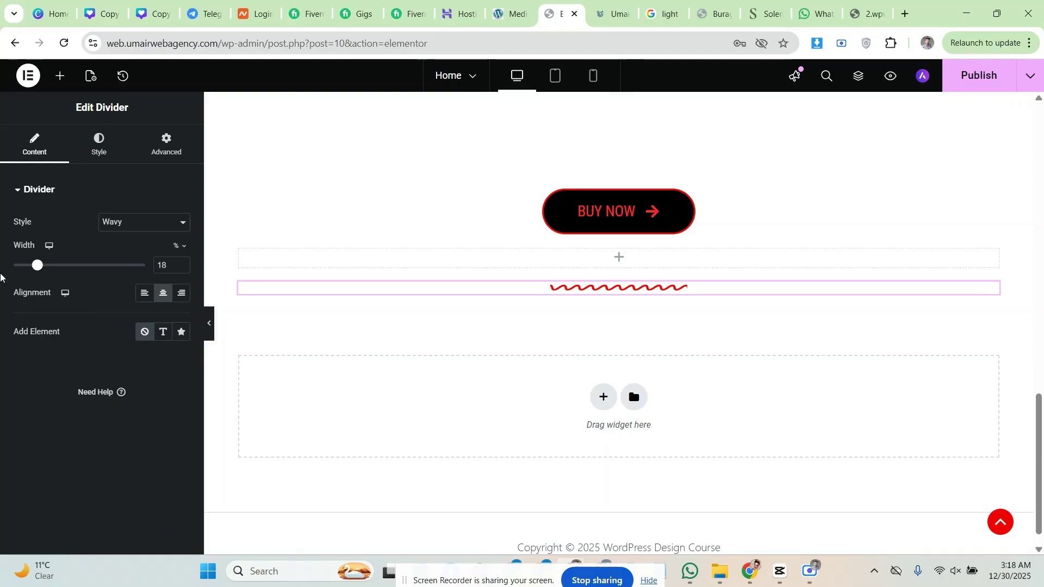
click(89, 146)
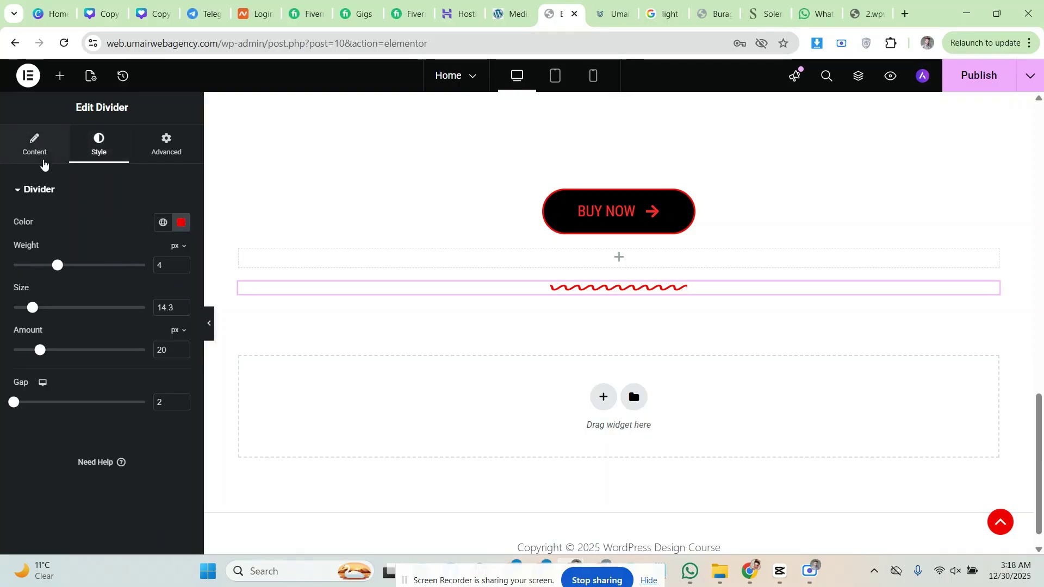
click(36, 147)
Delete the empty section between the BUY NOW button and the wavy divider
click(60, 77)
scroll(55, 272, down, 3)
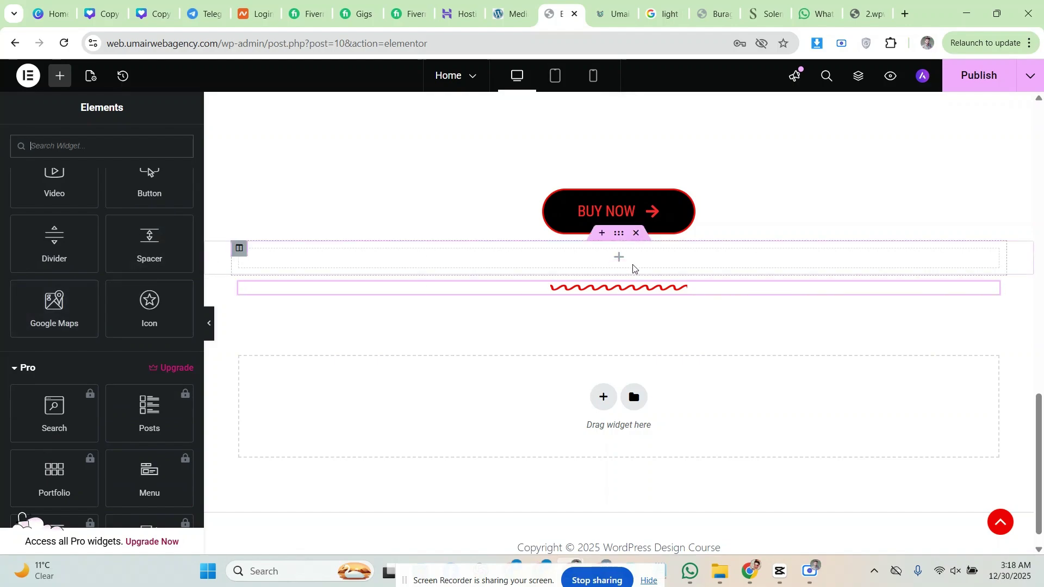
click(636, 234)
Add a Spacer widget between the BUY NOW button and the divider, and try spacings from 0 up to 126 px
scroll(625, 298, up, 1)
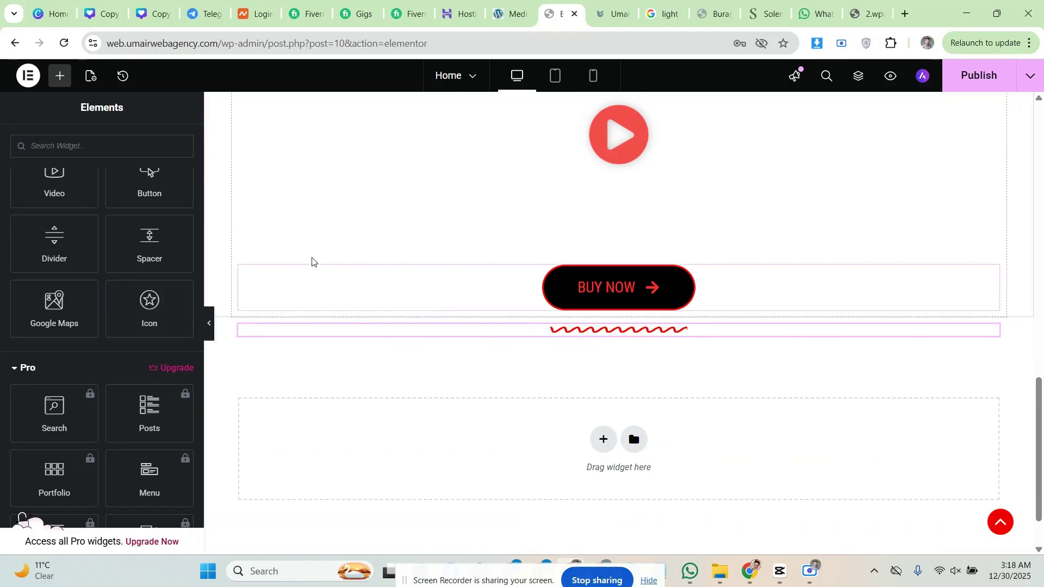
mouse_move(149, 237)
mouse_down()
mouse_move(445, 284)
mouse_move(520, 282)
mouse_move(508, 252)
mouse_move(606, 314)
mouse_move(650, 310)
mouse_move(620, 303)
mouse_move(620, 338)
mouse_move(619, 305)
mouse_up()
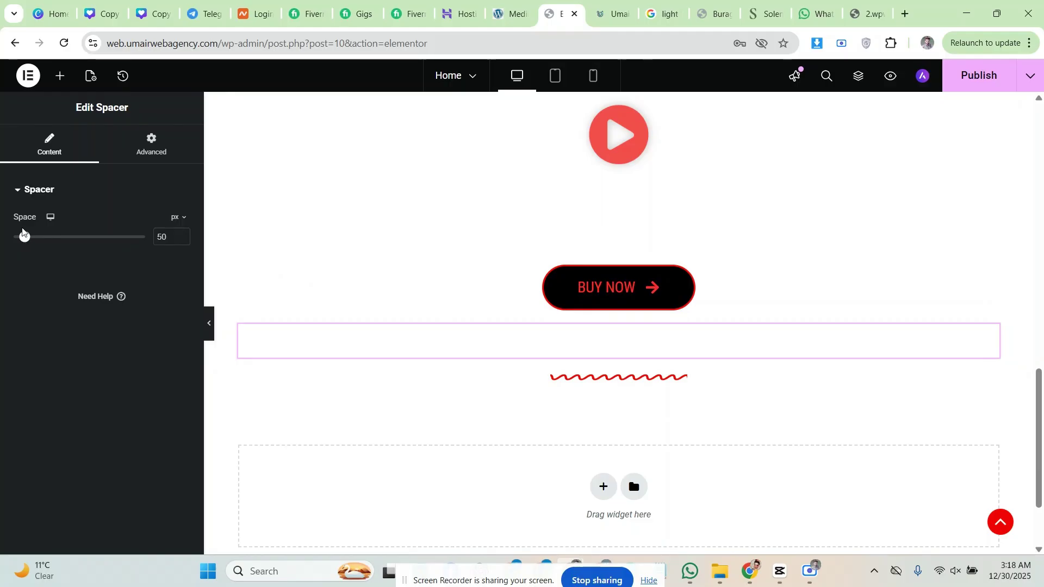
drag(24, 237, 13, 238)
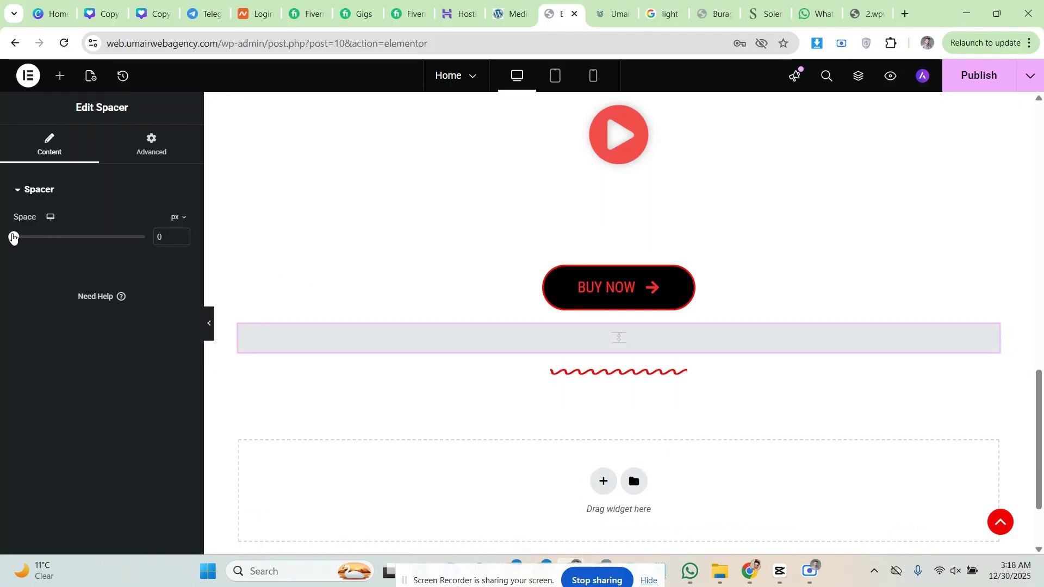
click(182, 234)
drag(182, 235, 181, 235)
drag(20, 237, 43, 239)
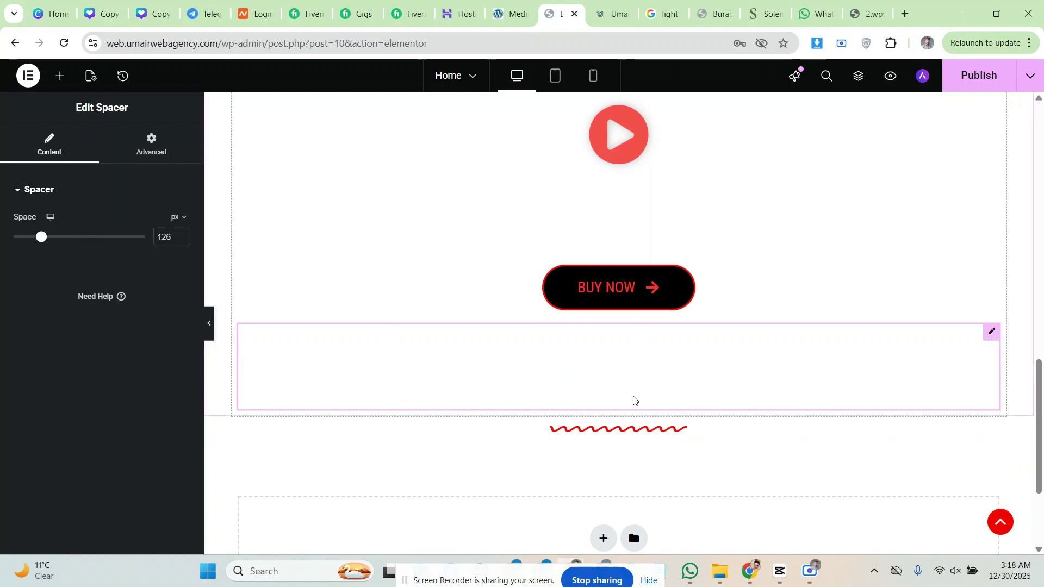
Lower the spacer's space to 120 px in single-pixel increments, and delete the spacer
click(181, 240)
click(181, 240)
click(181, 240)
click(181, 239)
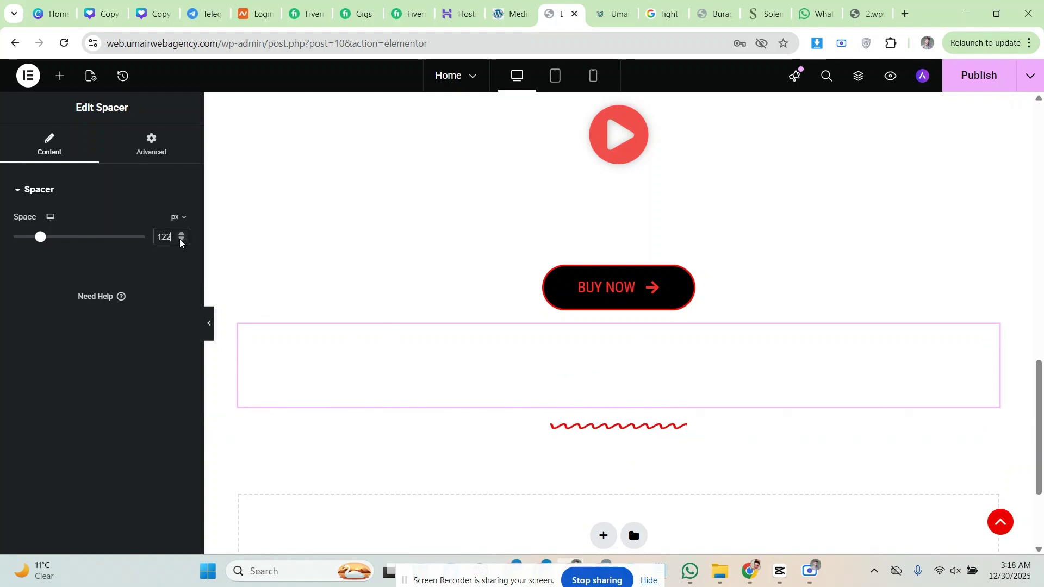
click(181, 240)
click(181, 240)
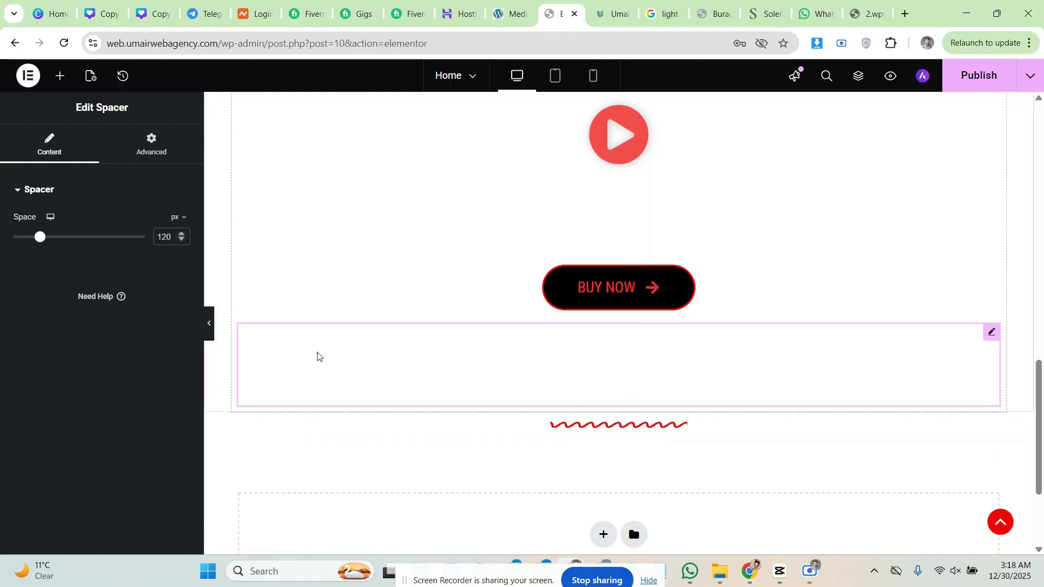
right_click(434, 358)
click(458, 540)
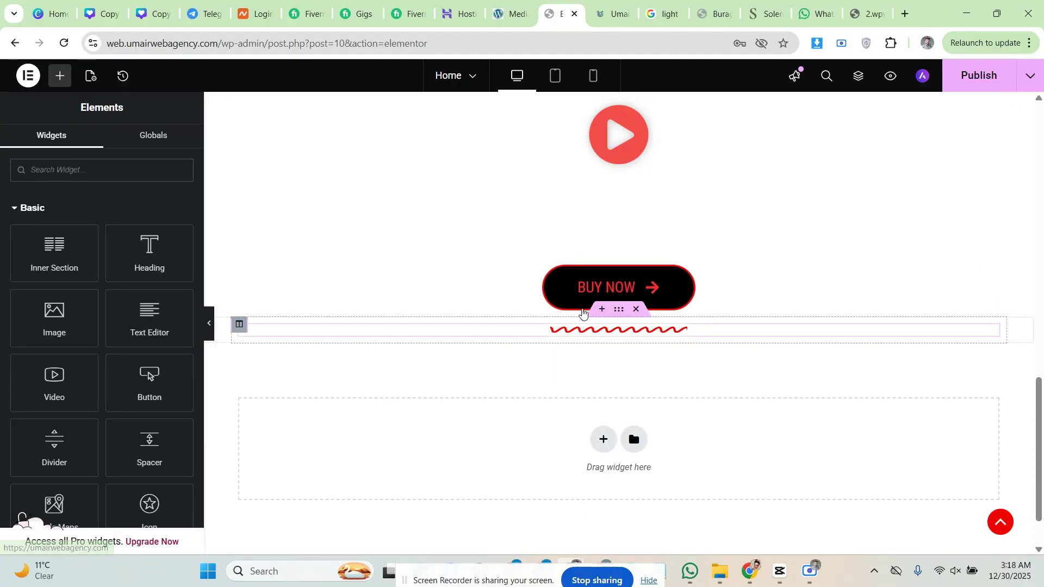
Try a 50 px bottom margin on the BUY NOW button and reset it to 0
click(516, 296)
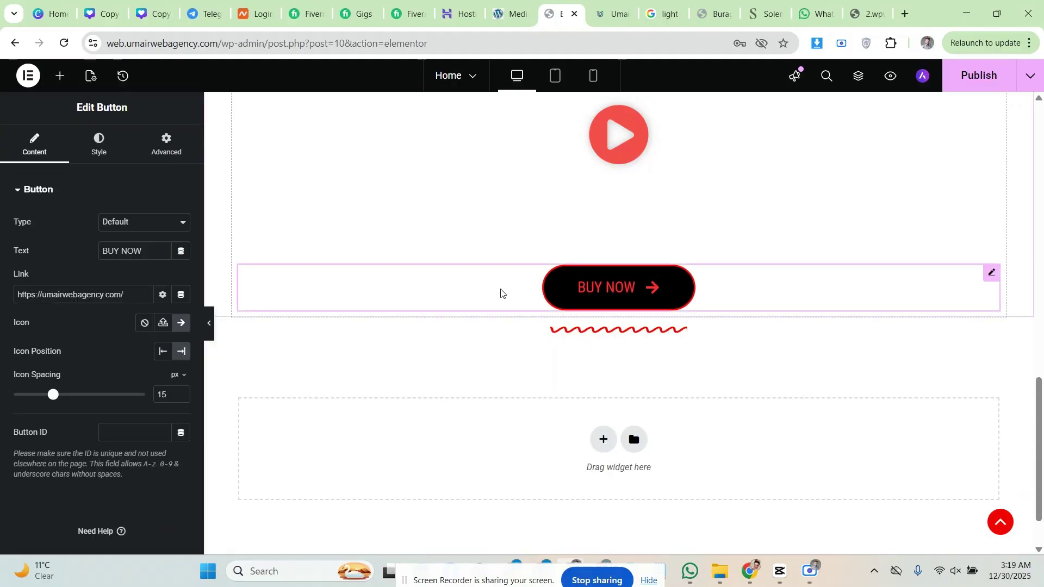
click(174, 155)
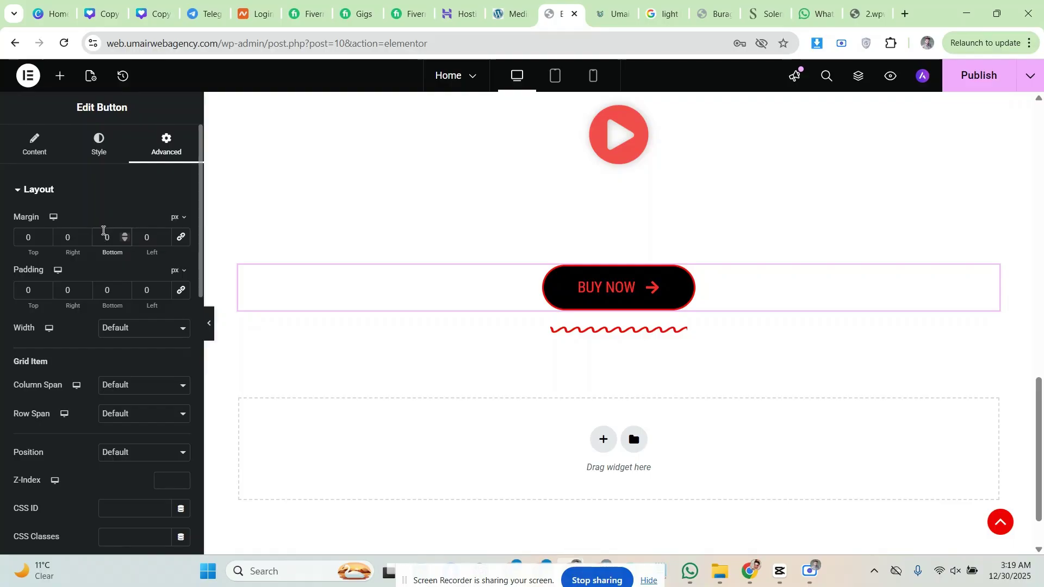
click(103, 231)
text(5)
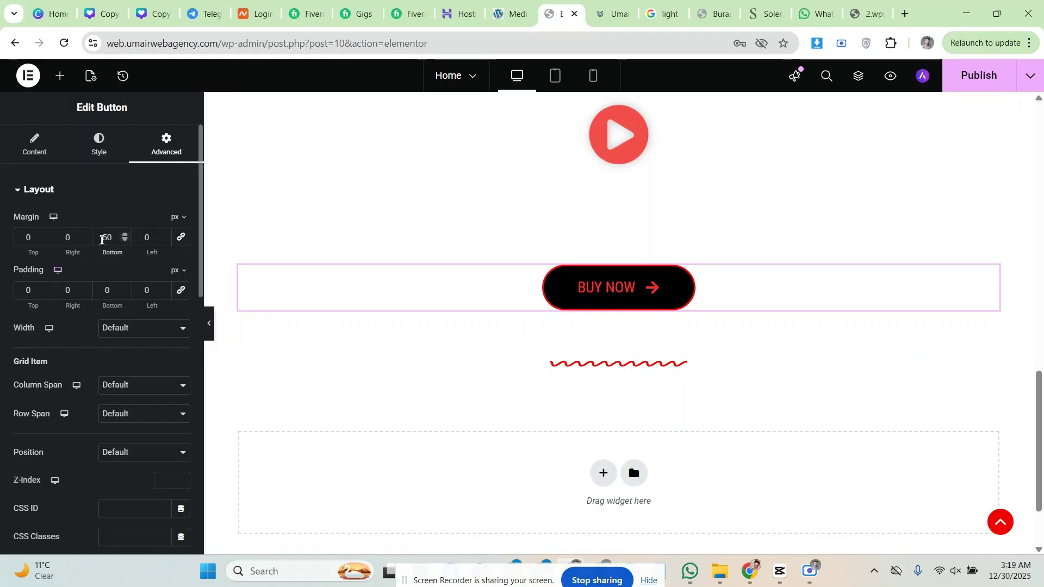
double_click(102, 240)
text(0)
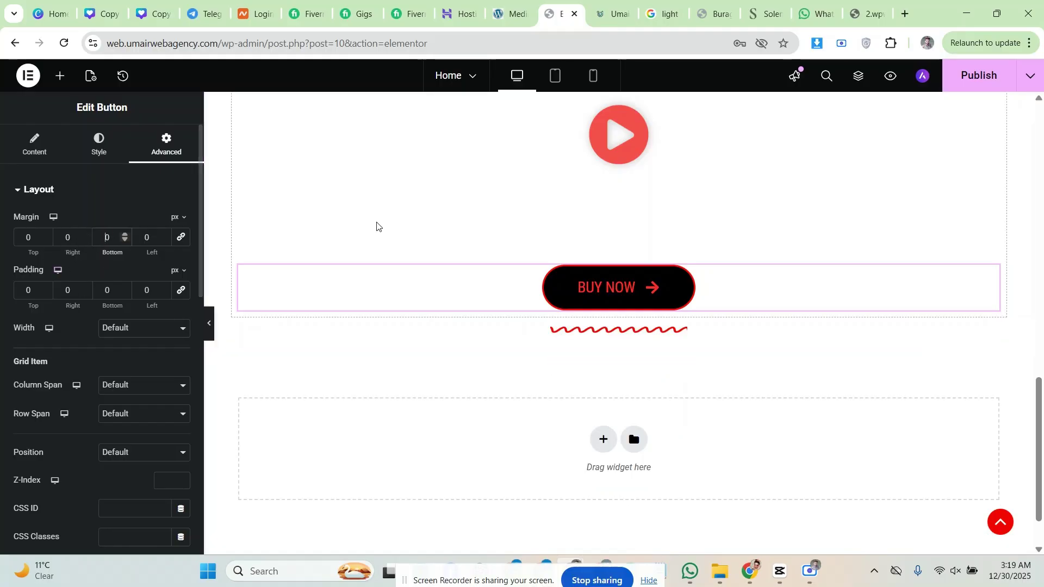
Try a 50 px top margin on the wavy divider and reset it to 0
click(636, 332)
click(166, 144)
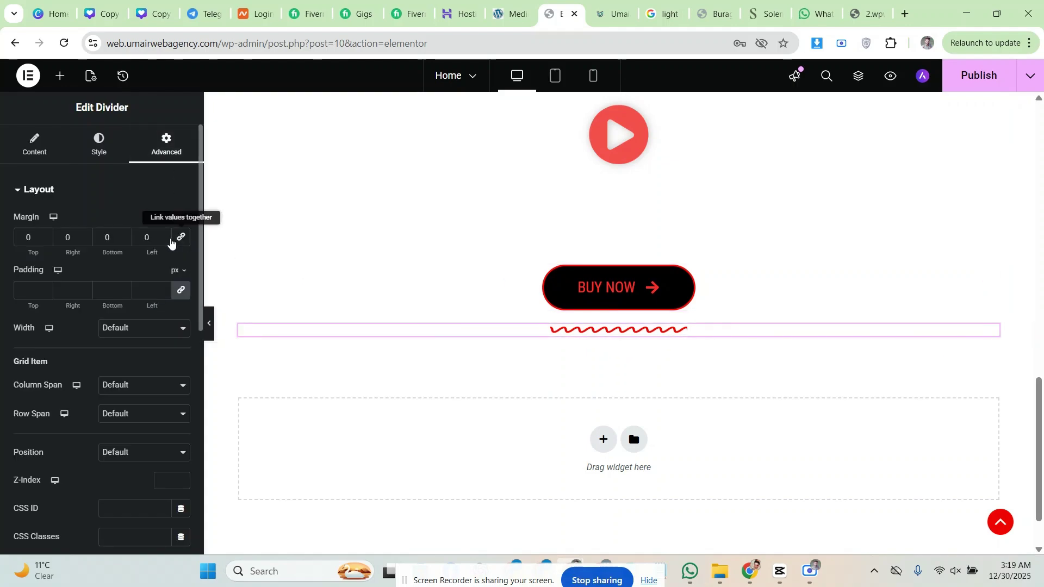
double_click(24, 235)
text(60)
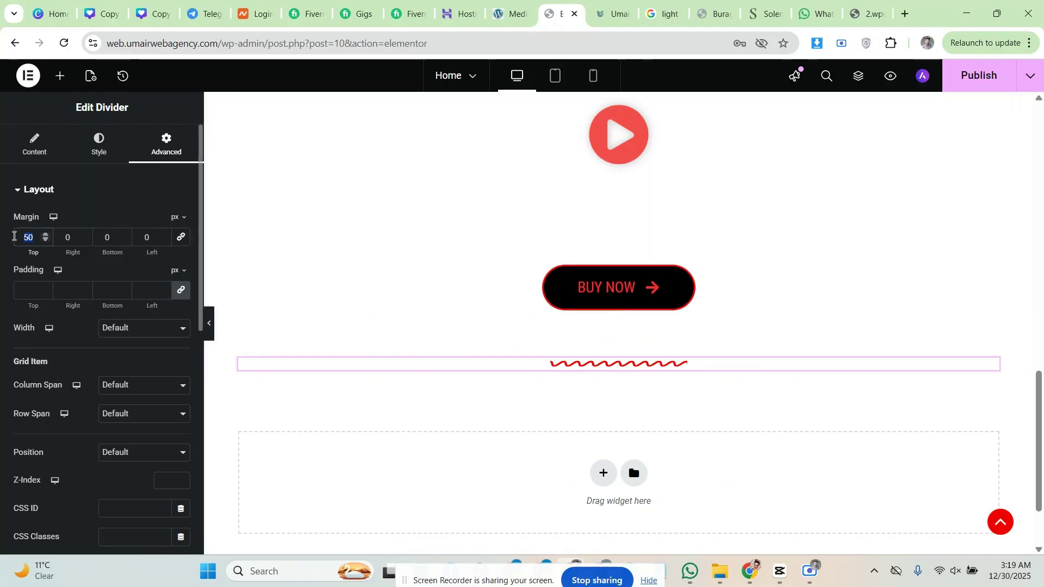
text(0)
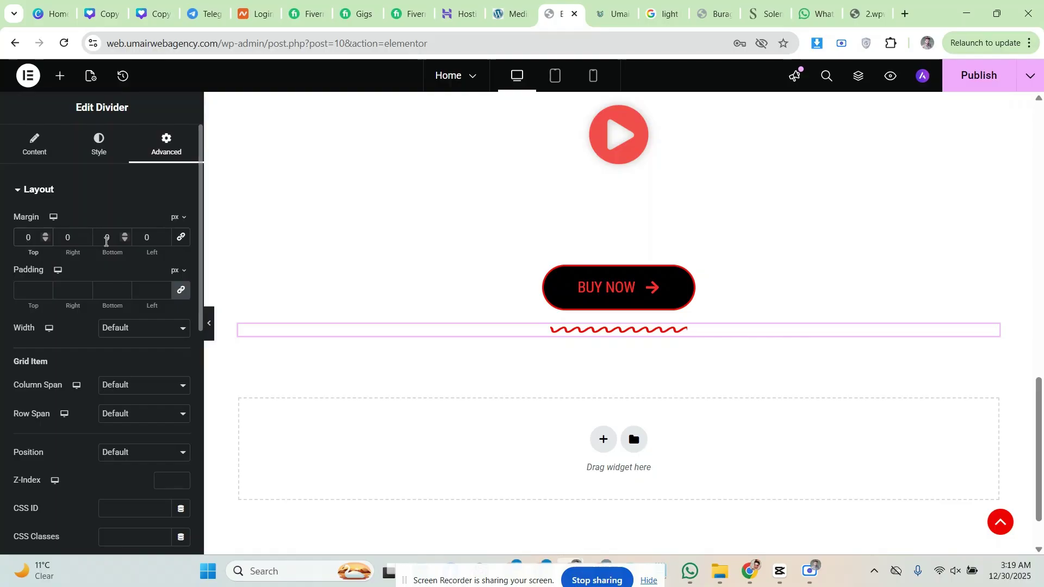
Add a Spacer widget below the wavy divider and delete it again
click(60, 76)
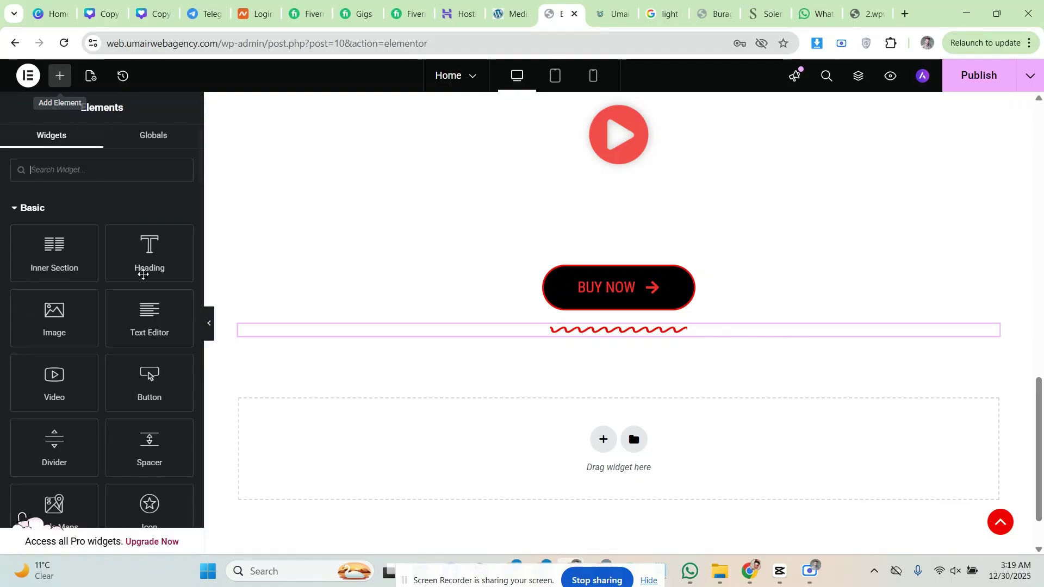
scroll(151, 396, down, 1)
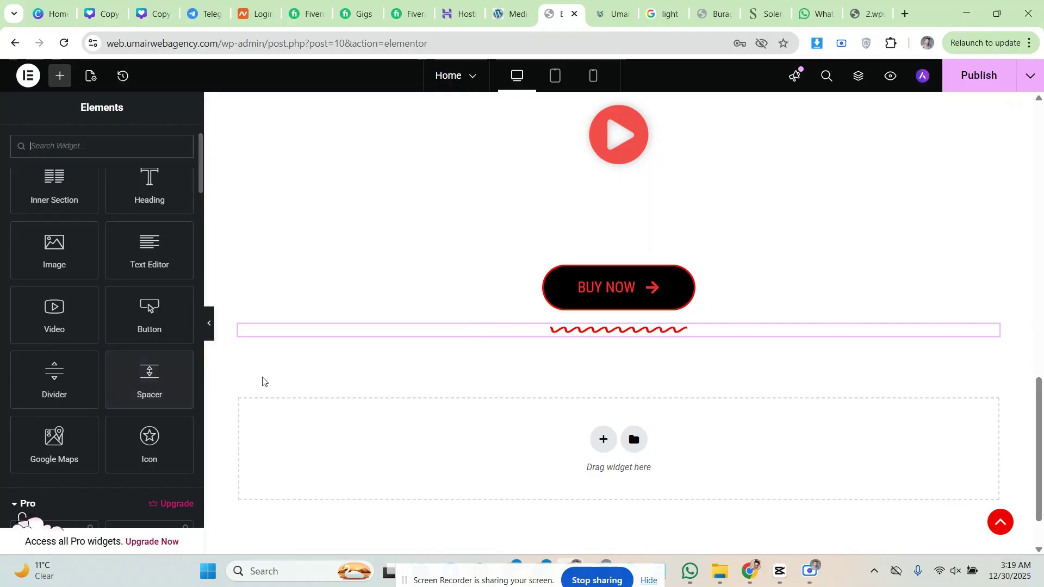
mouse_move(150, 377)
mouse_down()
mouse_move(465, 384)
mouse_move(703, 346)
mouse_move(649, 344)
mouse_up()
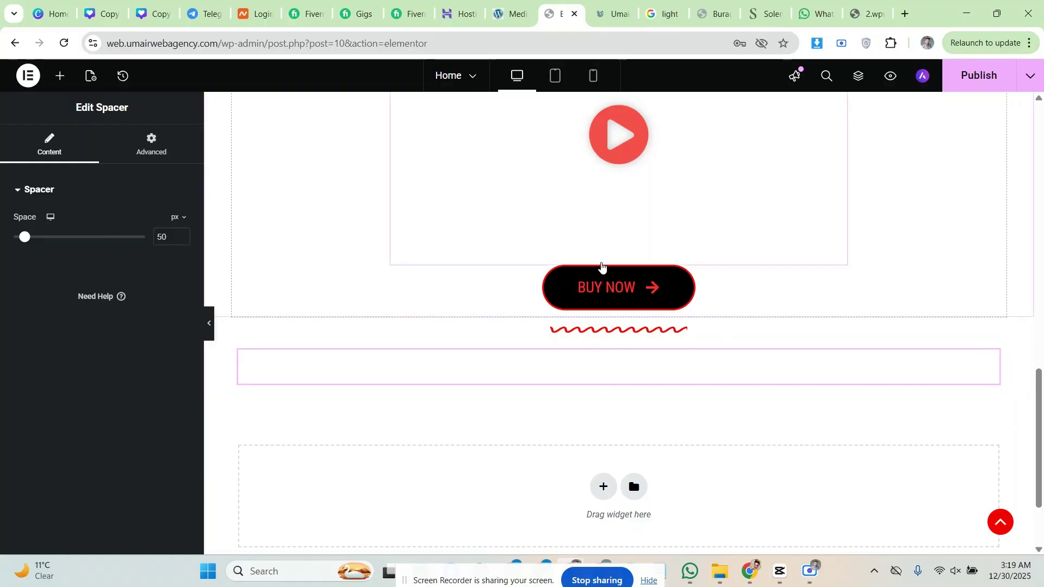
right_click(598, 363)
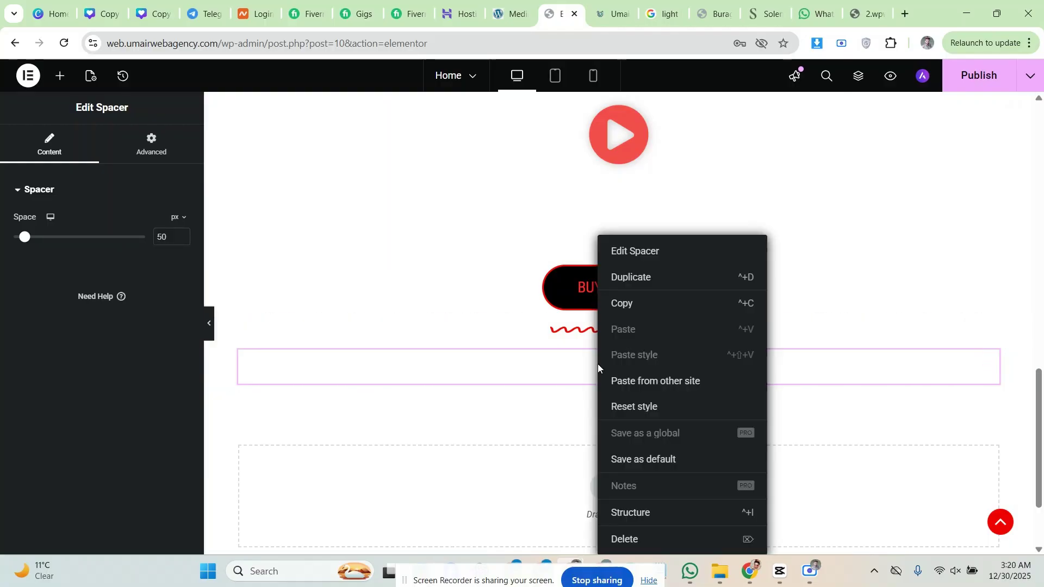
click(617, 535)
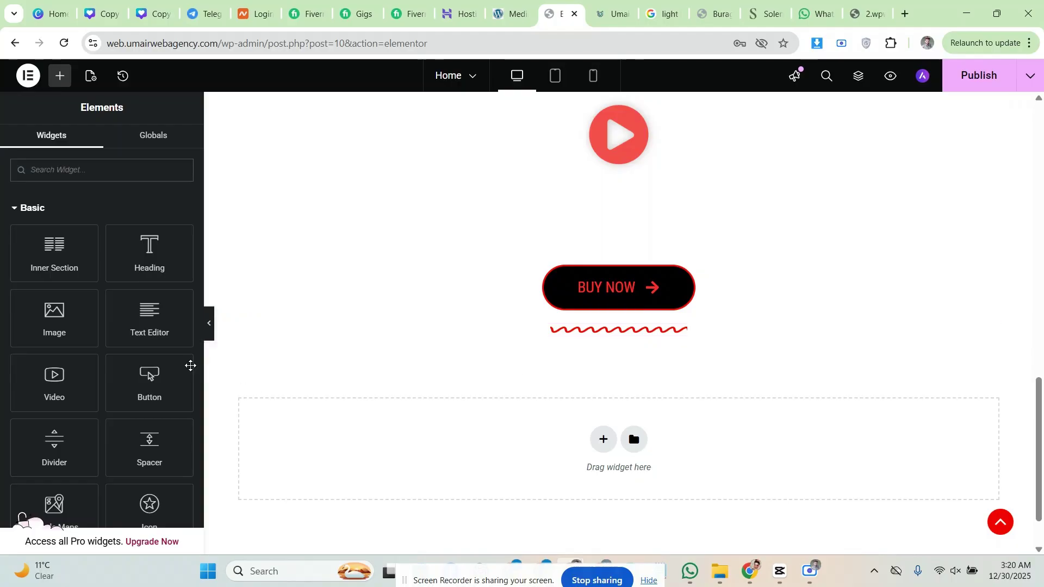
Add a Google Maps widget in the empty area below the wavy divider
scroll(150, 356, down, 3)
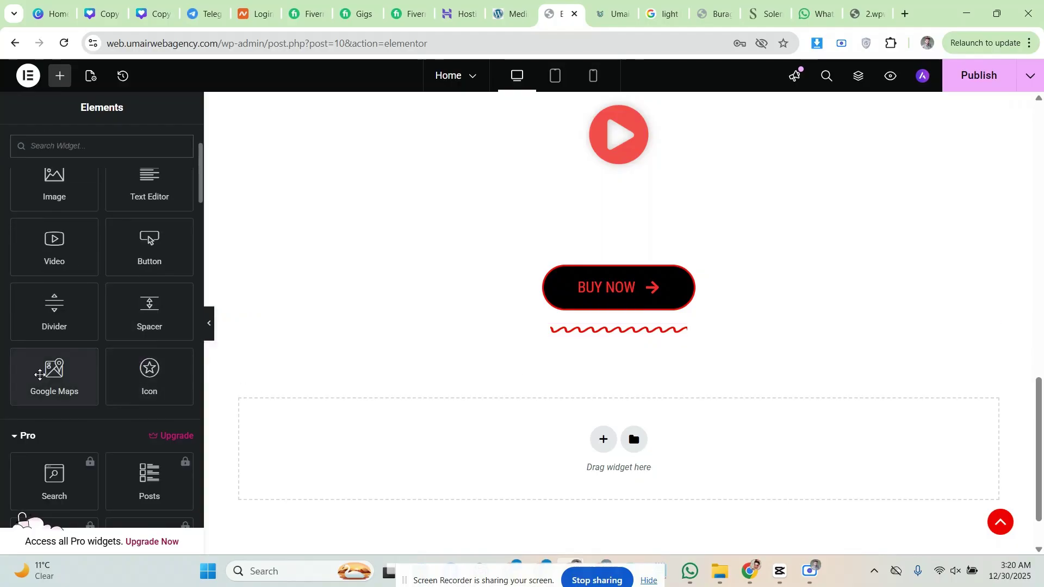
drag(33, 370, 422, 432)
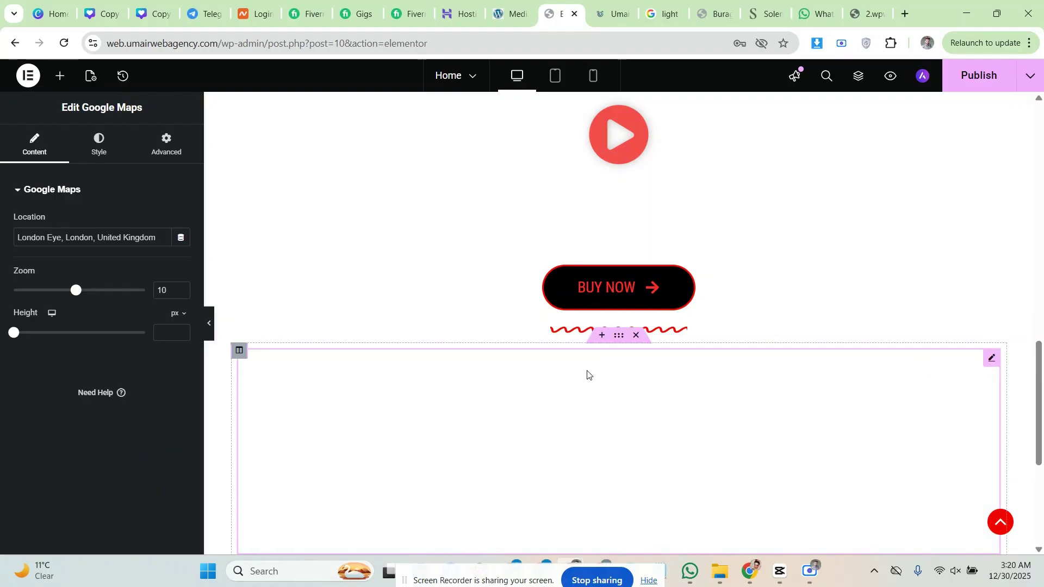
Replace the Google Maps widget's London Eye location with "Bahawalpur pakistan"
scroll(653, 381, down, 3)
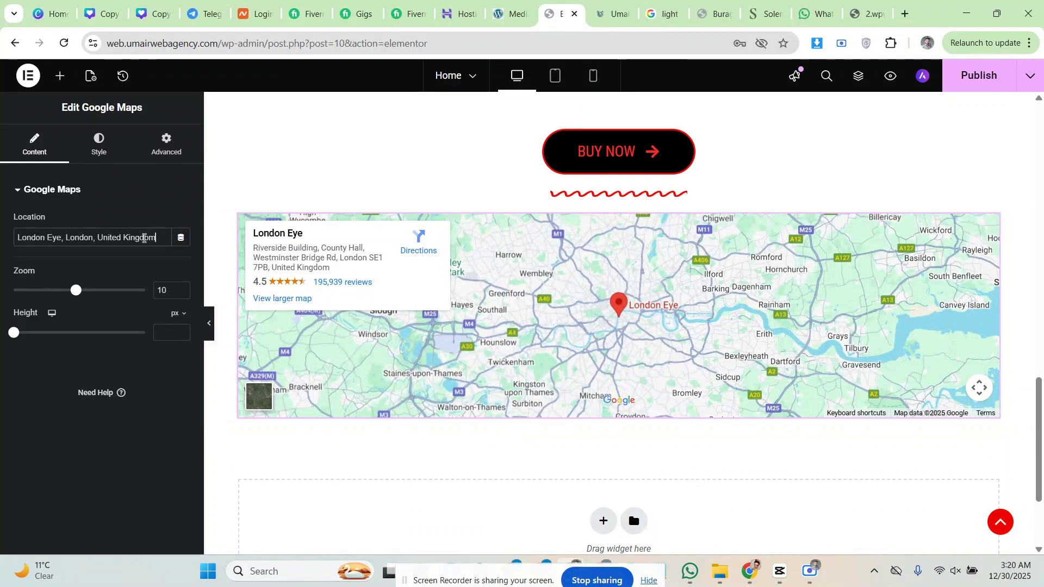
drag(156, 237, 15, 230)
click(15, 237)
drag(160, 238, 4, 243)
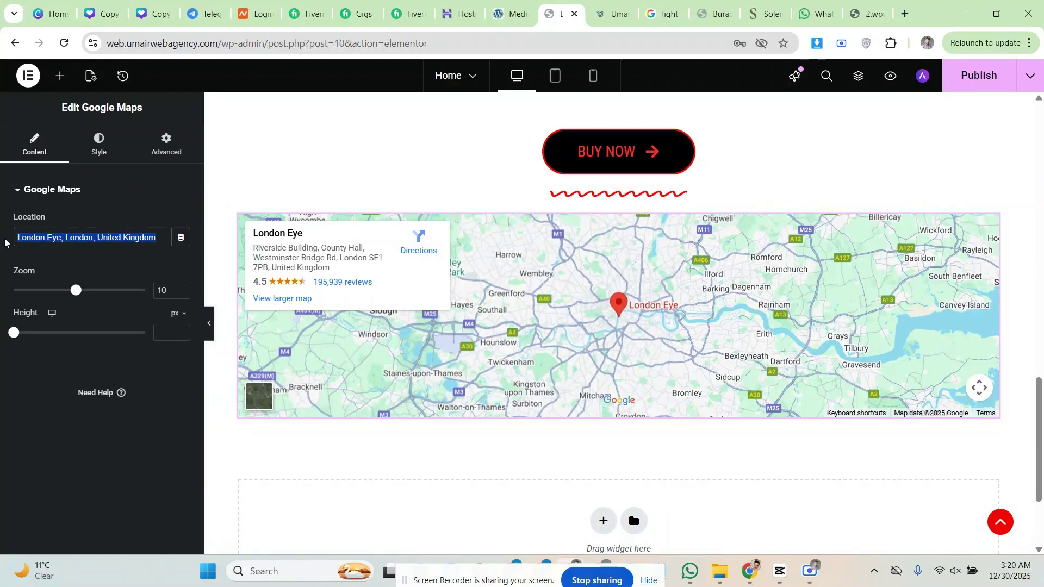
click(31, 237)
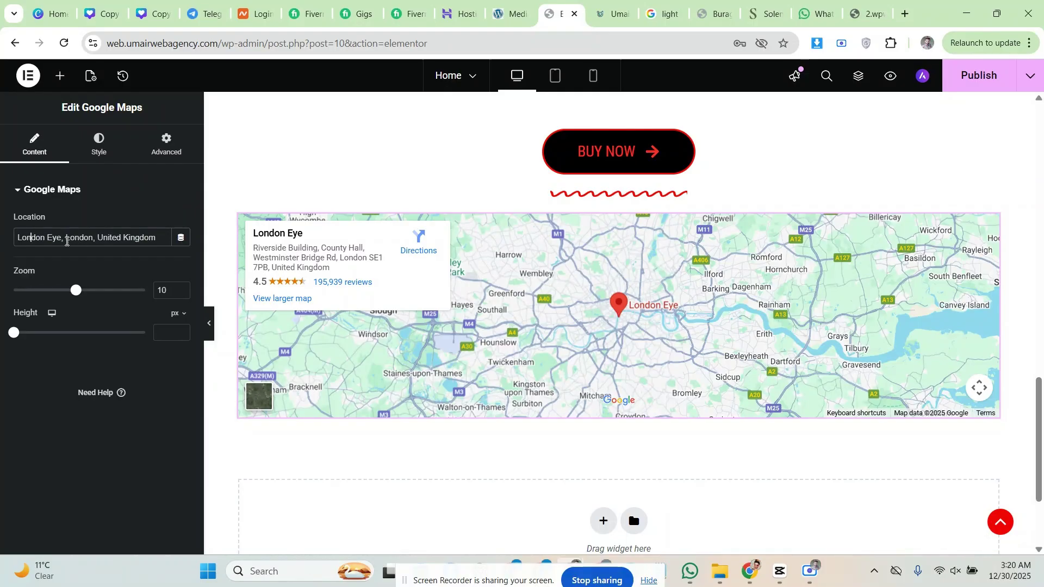
drag(157, 237, 0, 229)
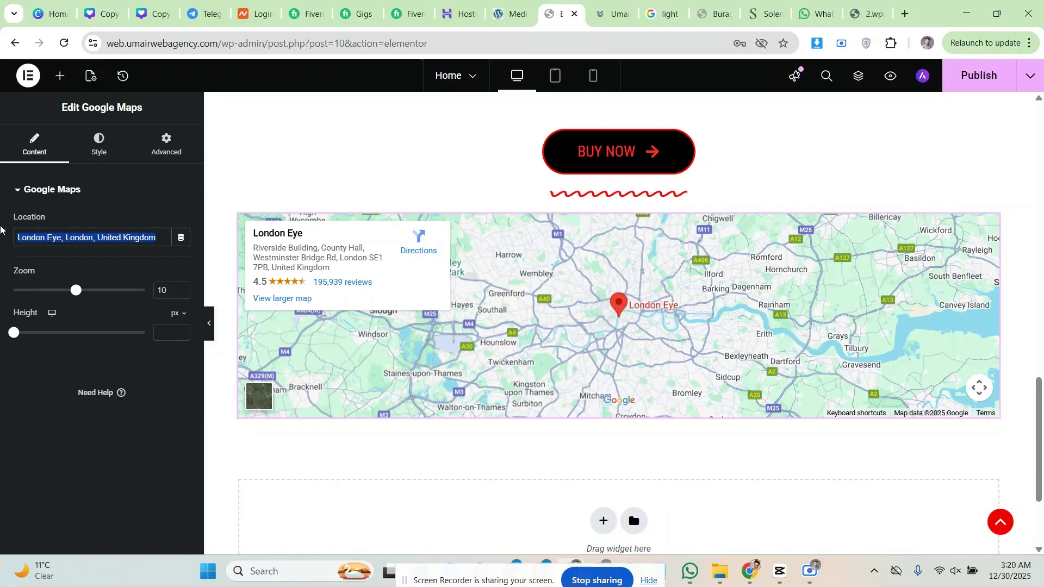
text(B)
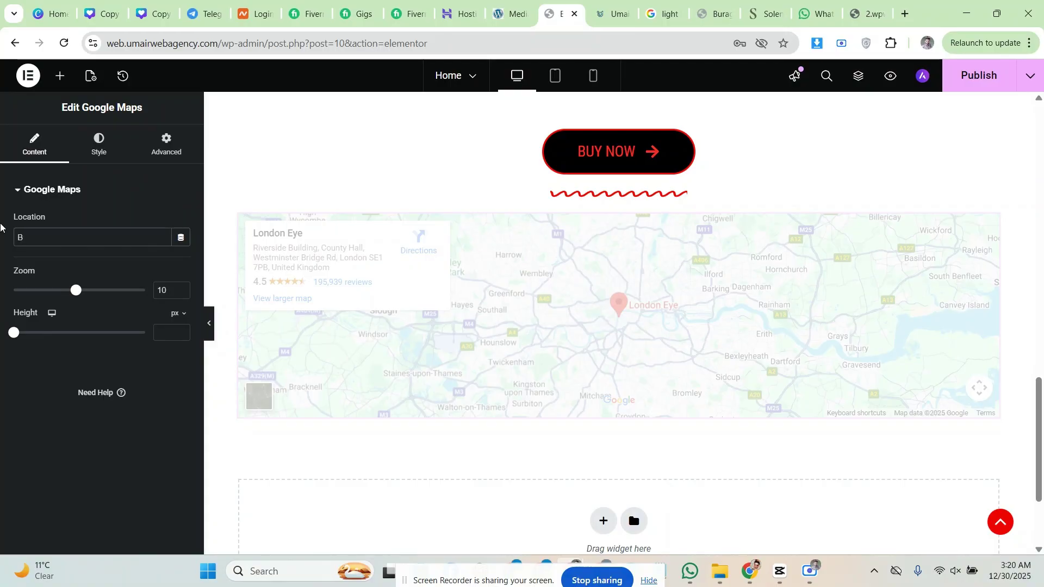
text(a)
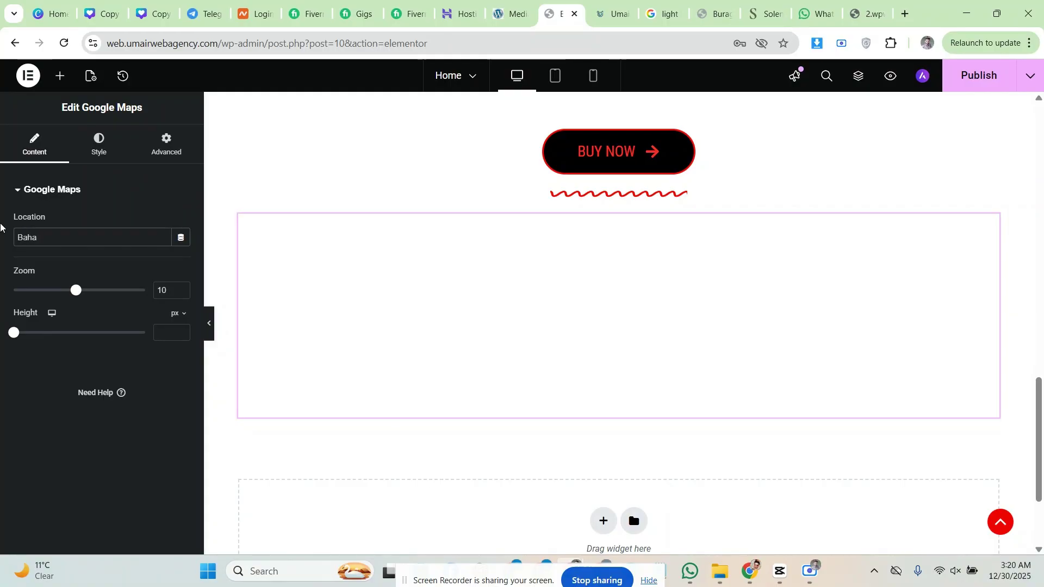
text(ha)
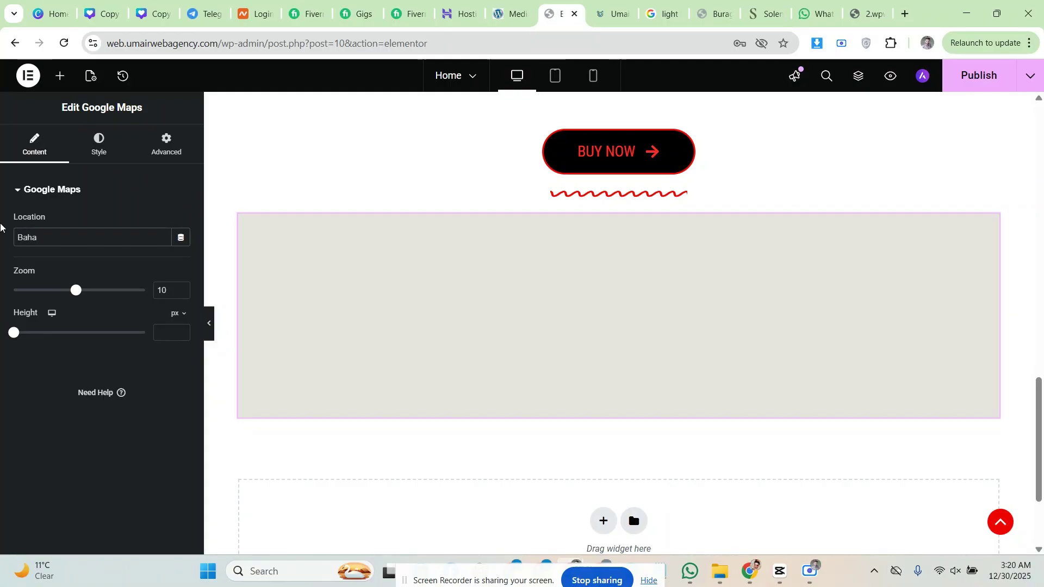
text(walpur)
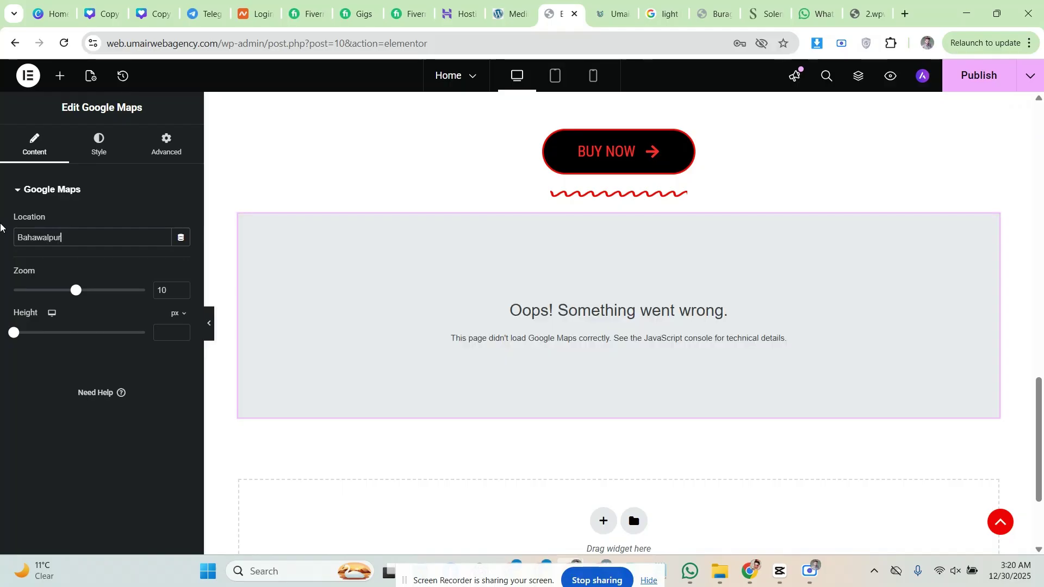
click(72, 245)
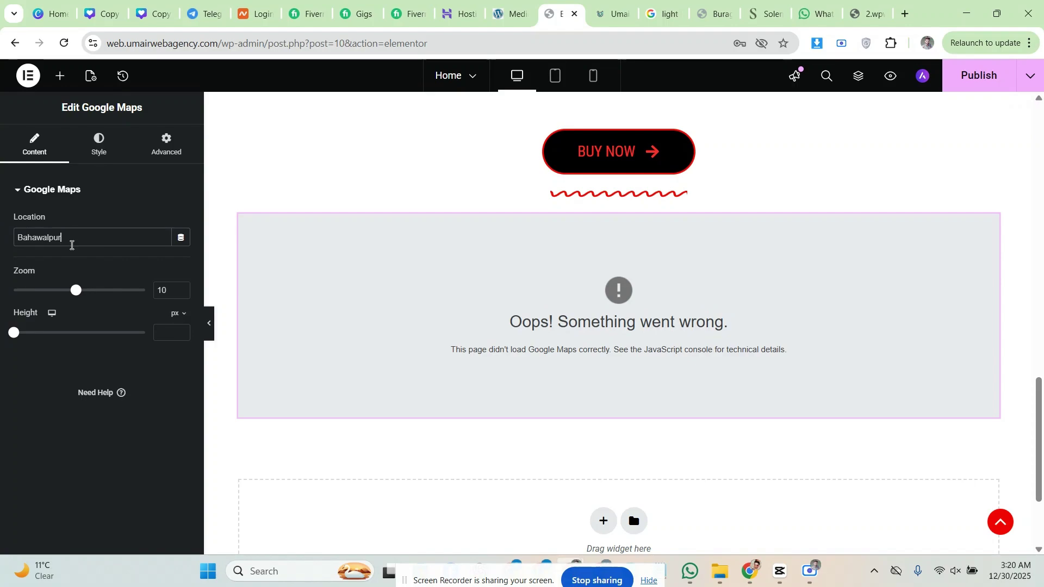
text(pakis)
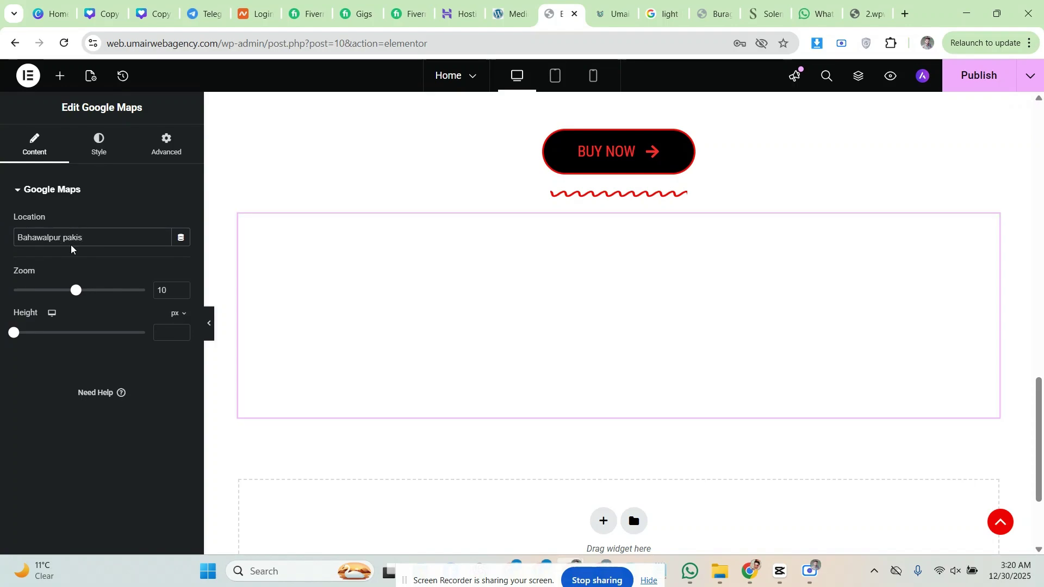
text(tan)
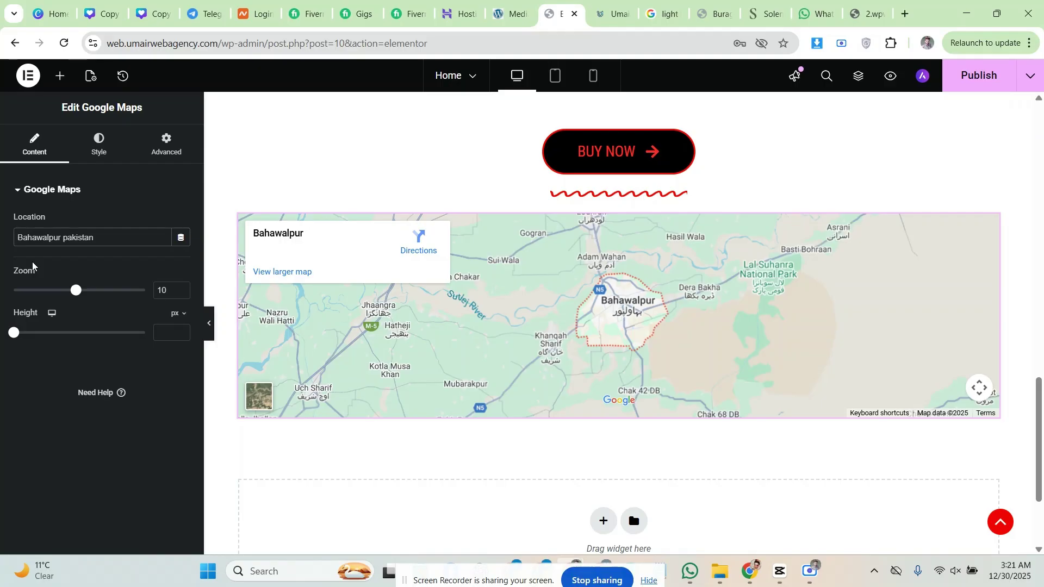
Narrow the map's location to "model town b Bahawalpur pakistan"
text(model )
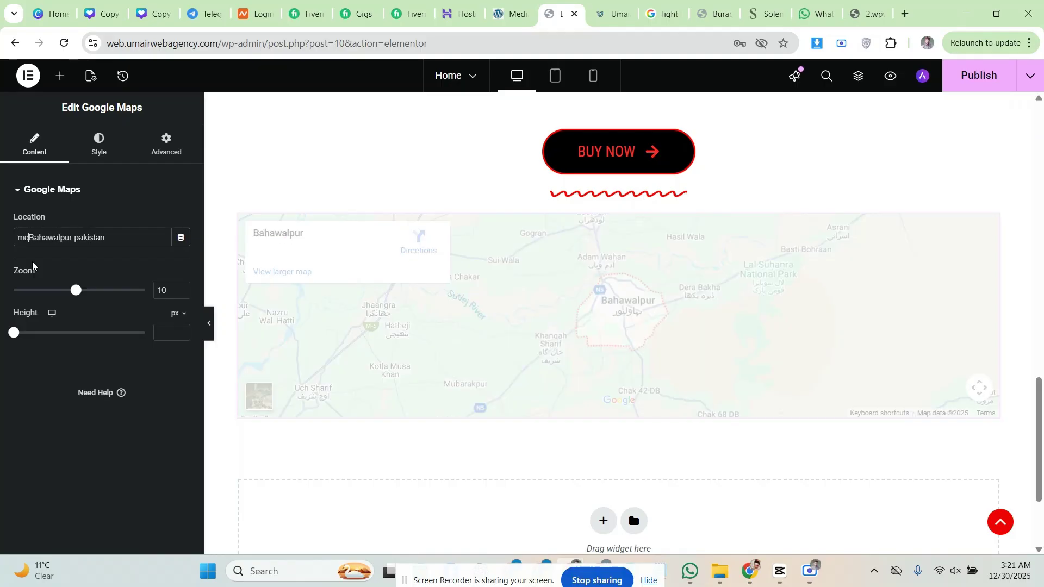
text(tow)
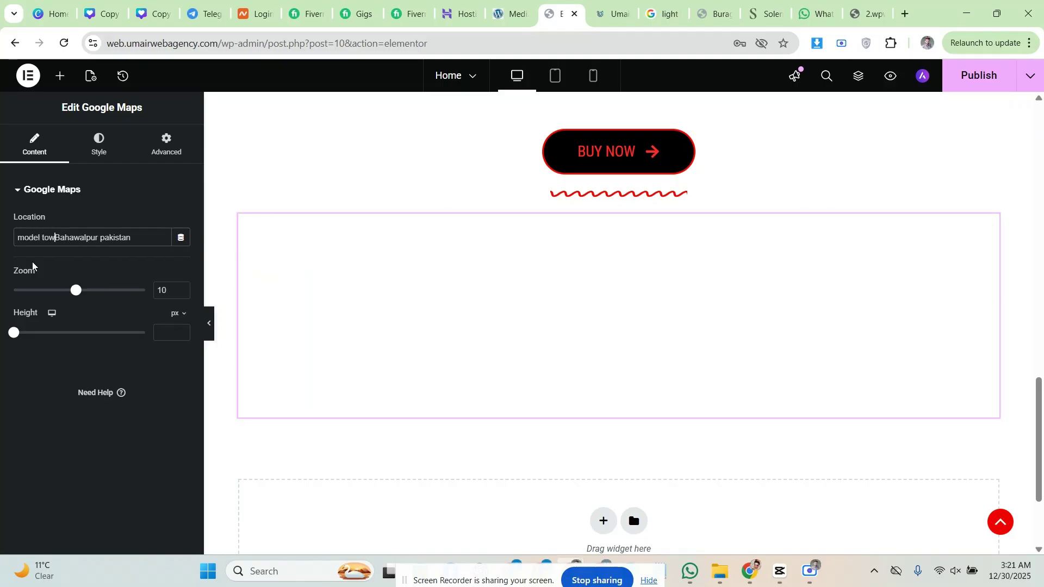
text(n b)
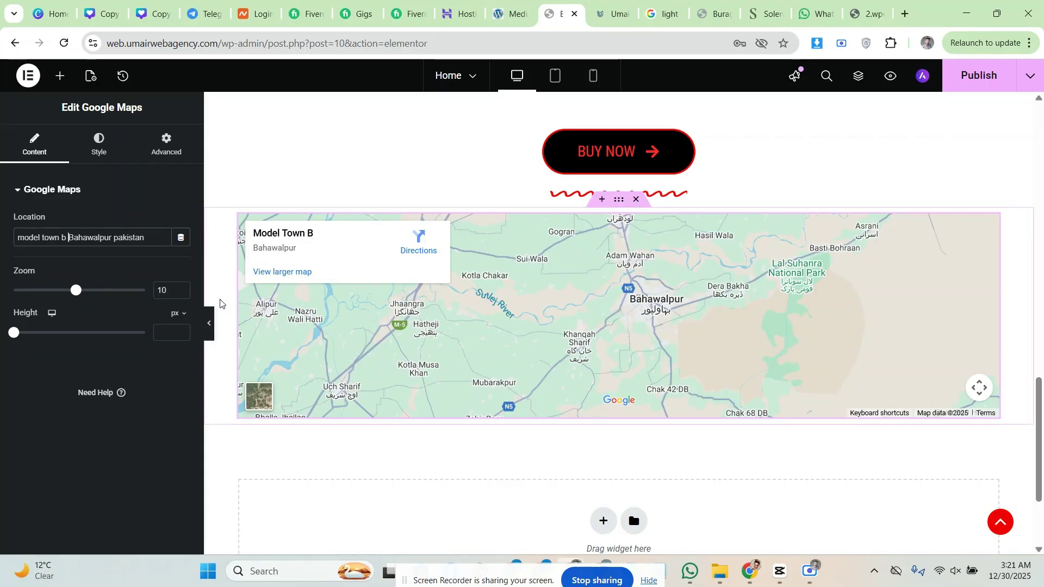
Increase the map's zoom level to 15
click(182, 288)
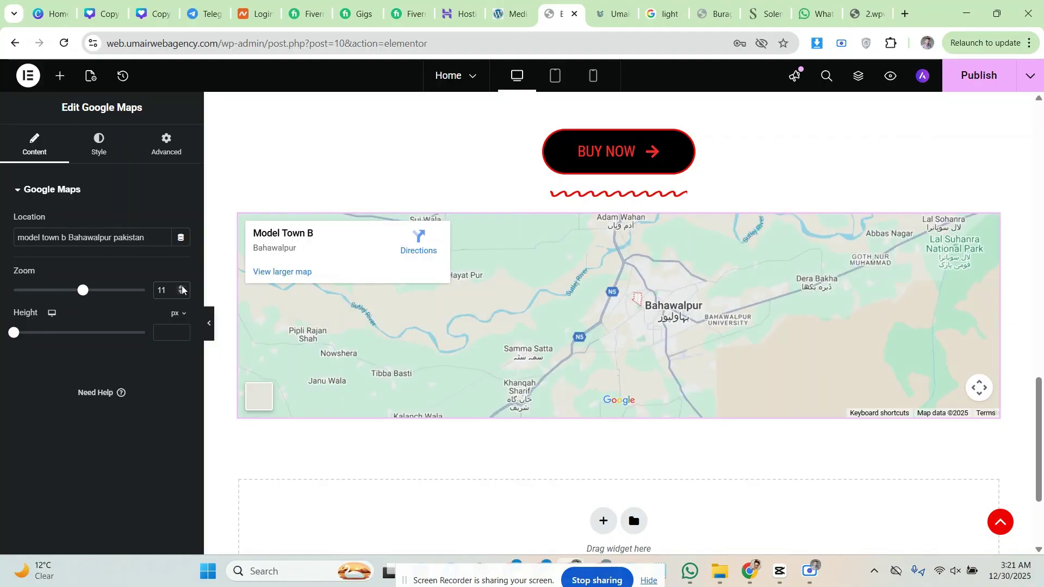
click(182, 288)
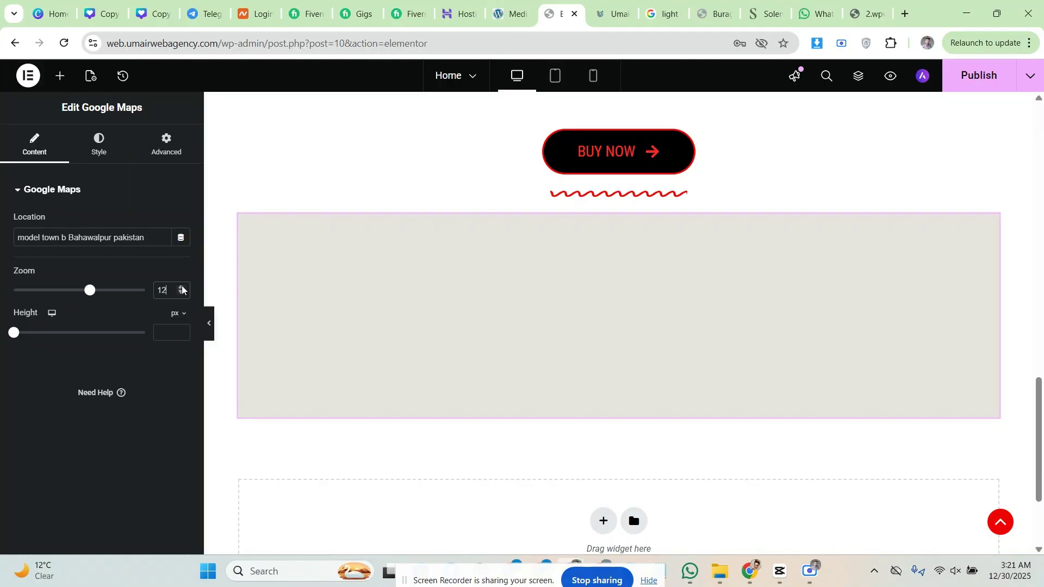
click(182, 288)
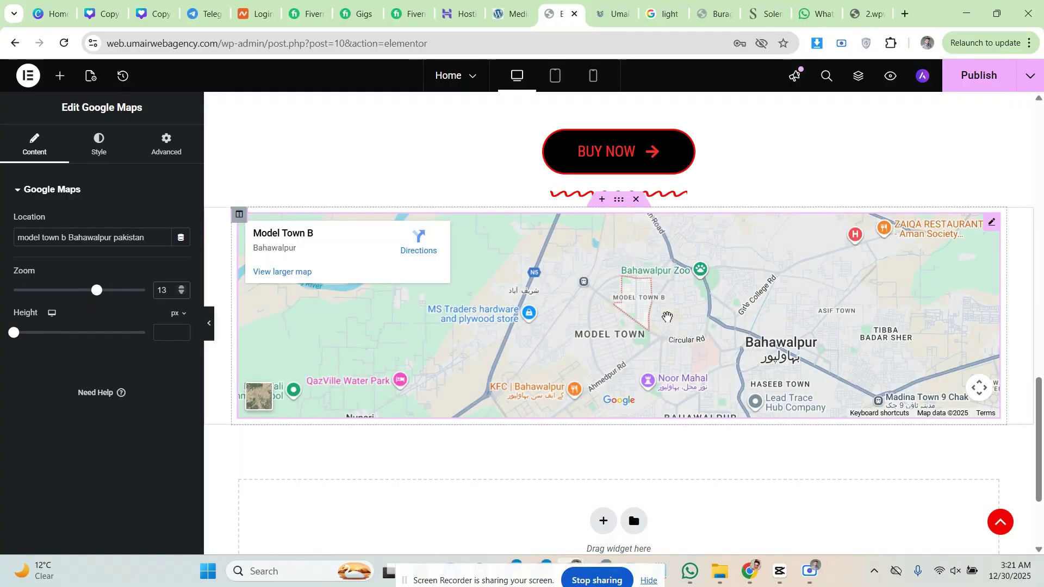
click(182, 288)
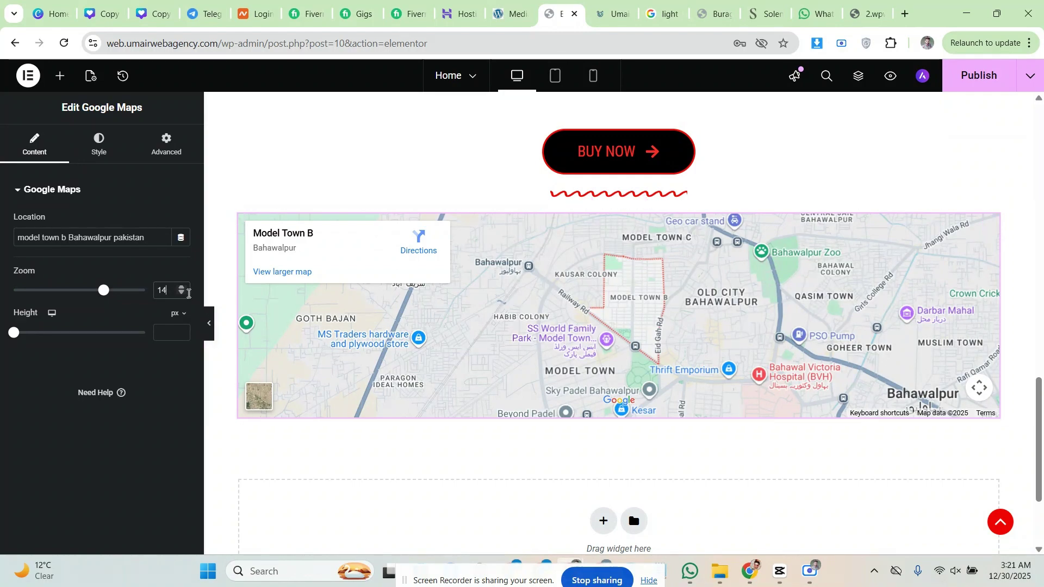
click(183, 287)
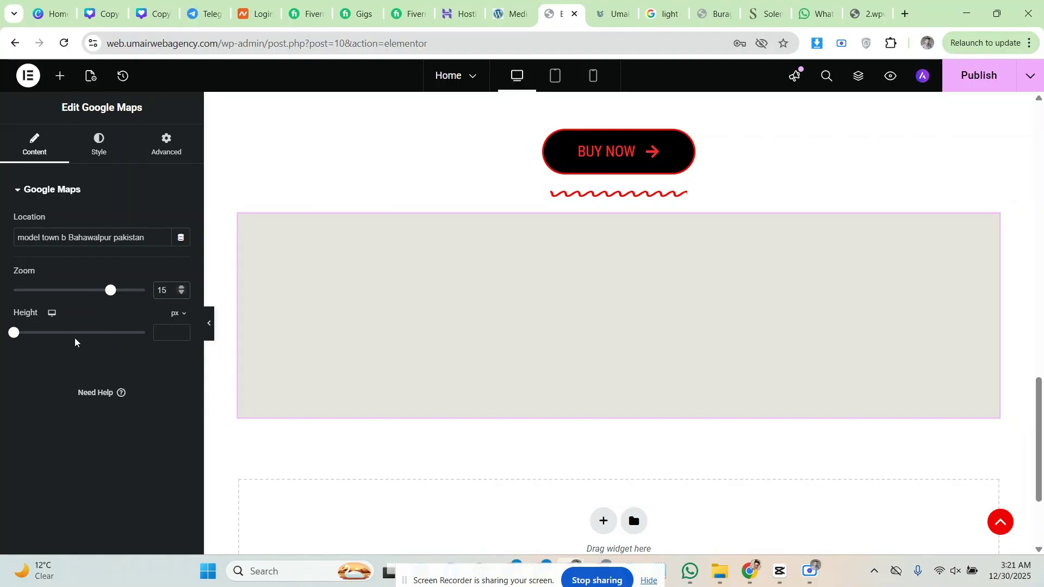
Set the map's height to 520 px
drag(15, 333, 57, 342)
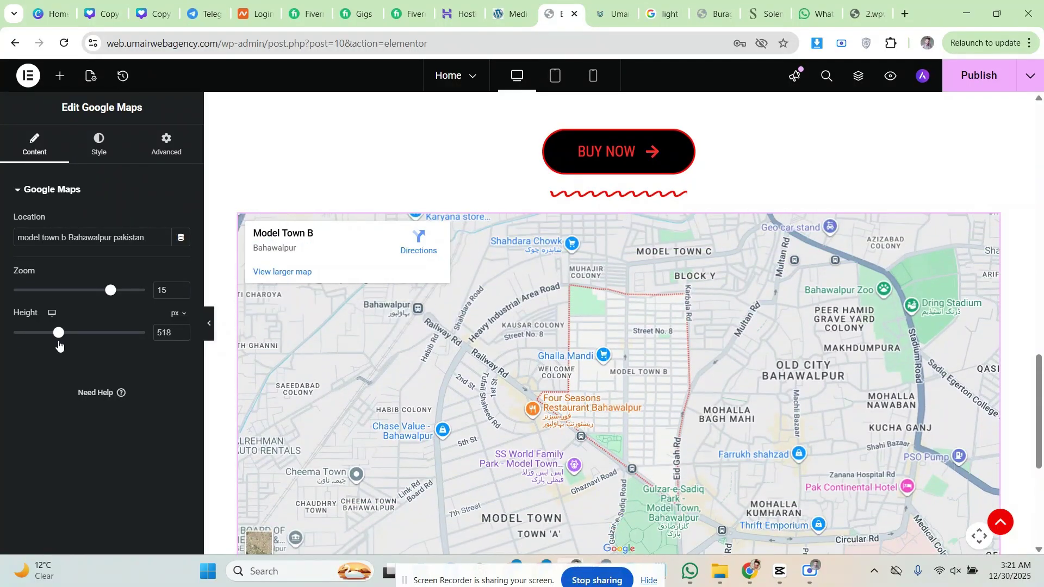
scroll(871, 386, down, 2)
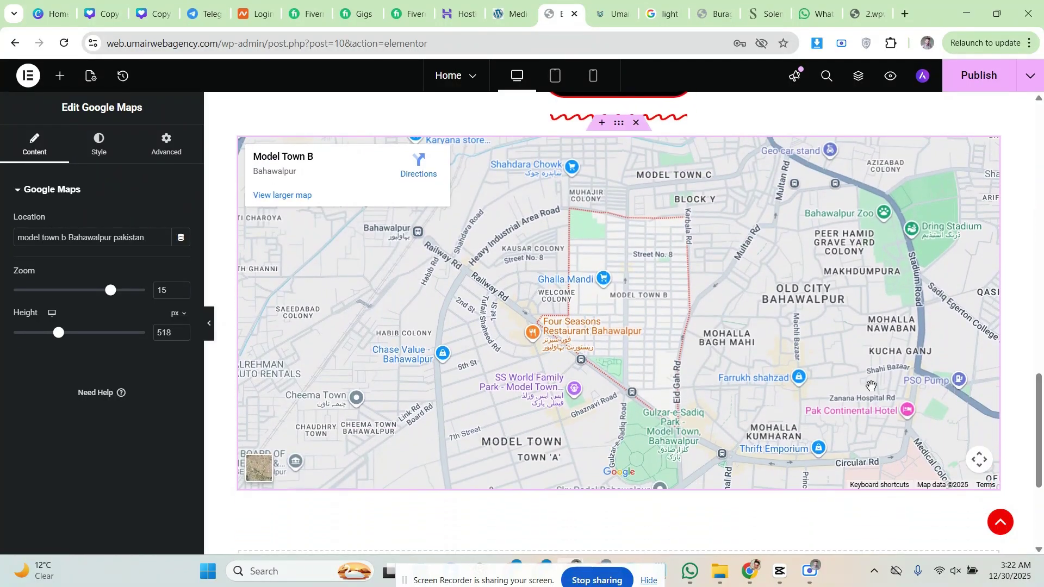
click(183, 329)
click(183, 329)
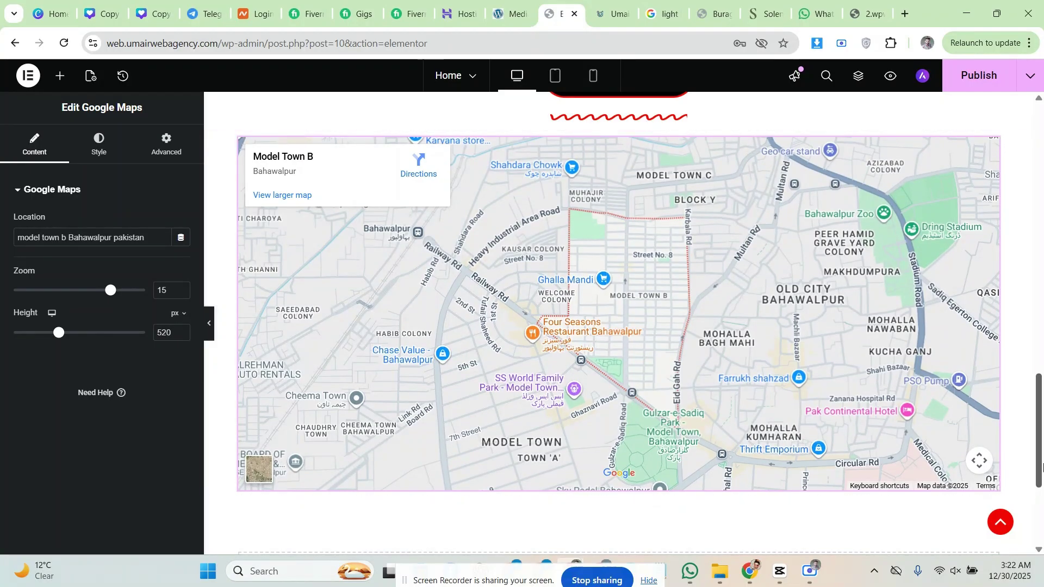
Review the map on the page along with its location and its style options for the normal state
drag(1041, 462, 1042, 456)
drag(143, 238, 20, 240)
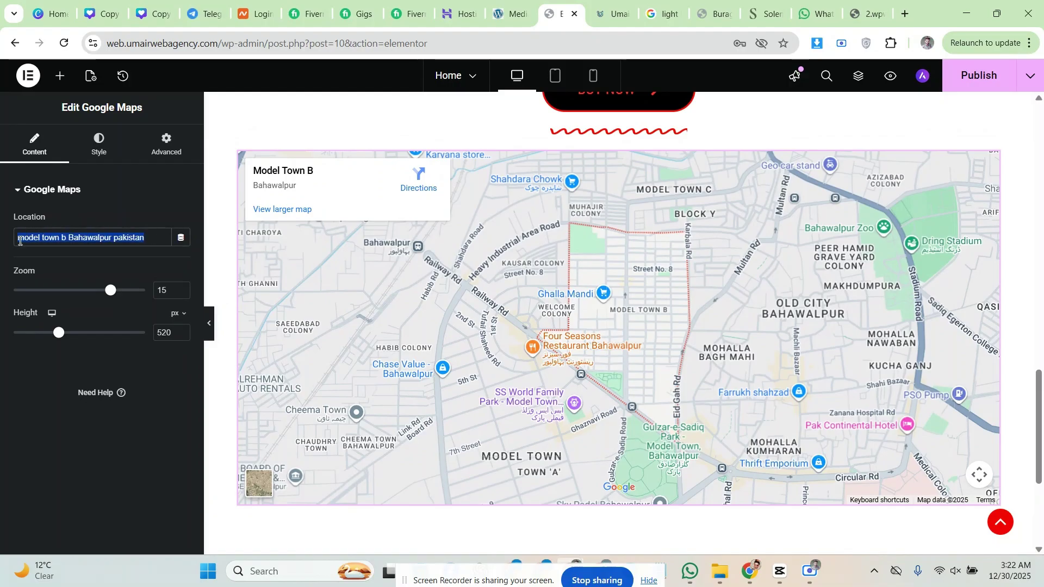
click(2, 277)
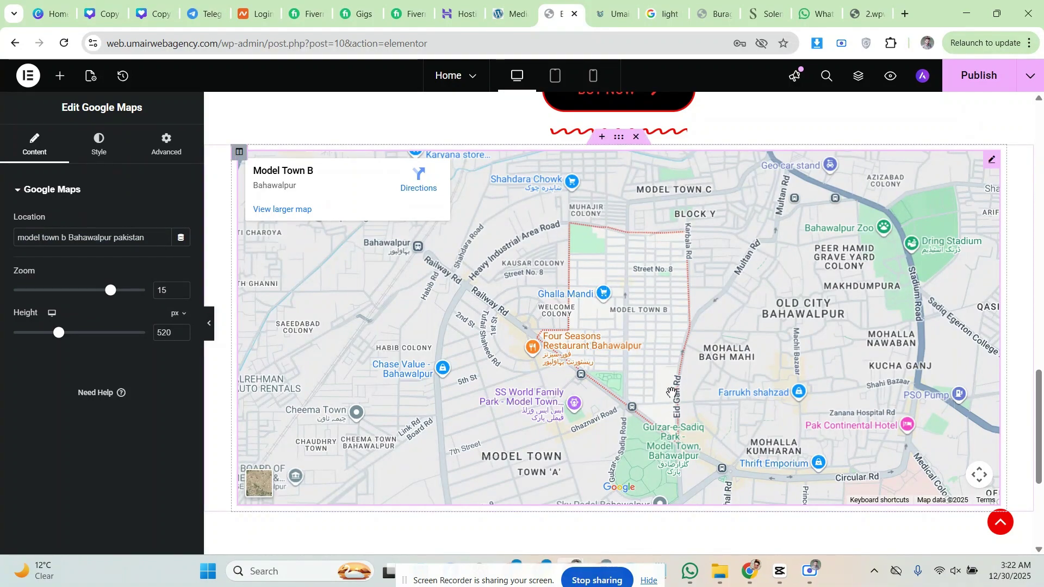
click(103, 158)
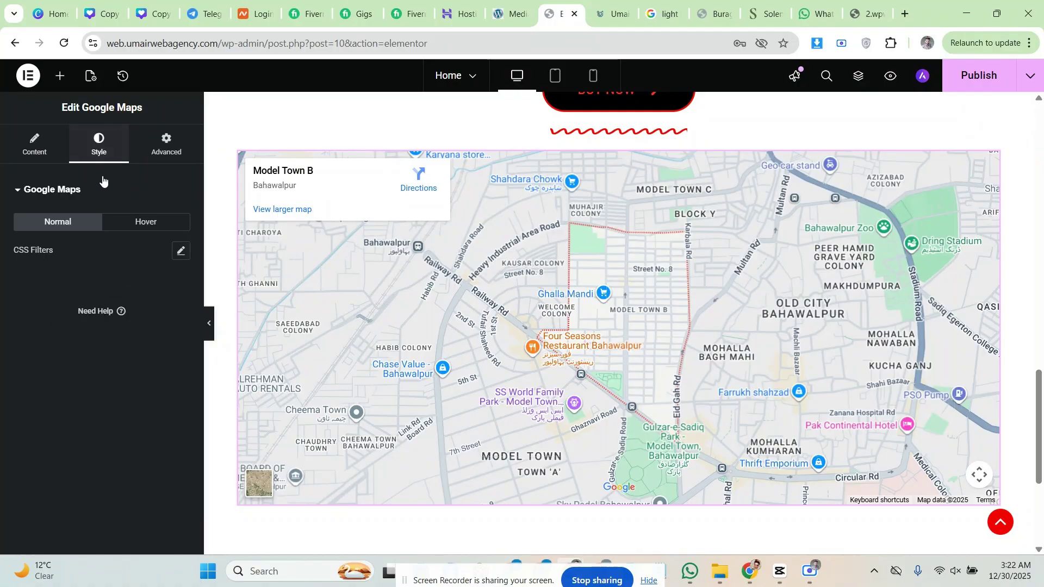
click(45, 152)
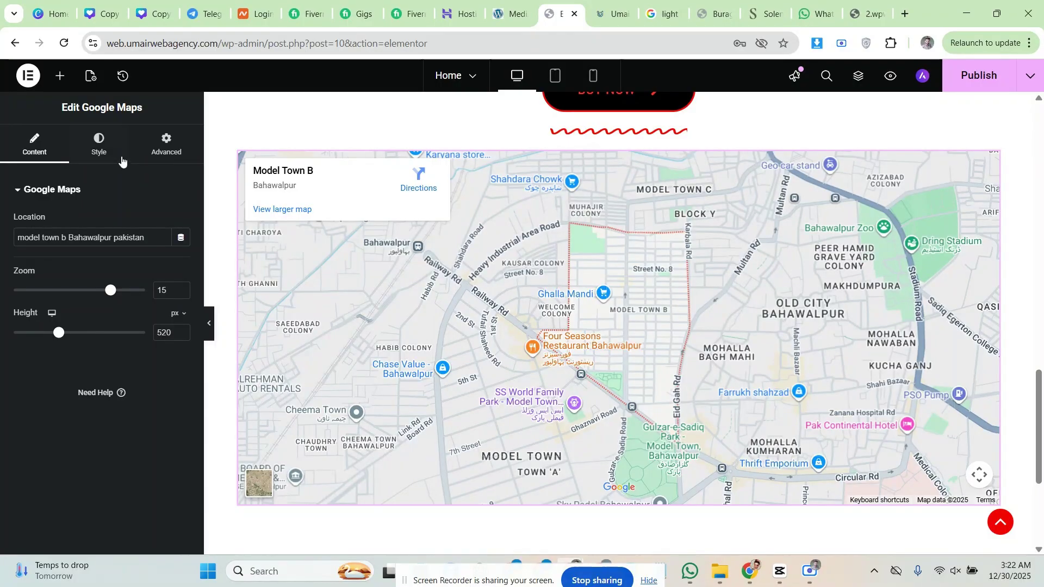
scroll(699, 261, up, 1)
scroll(688, 266, down, 3)
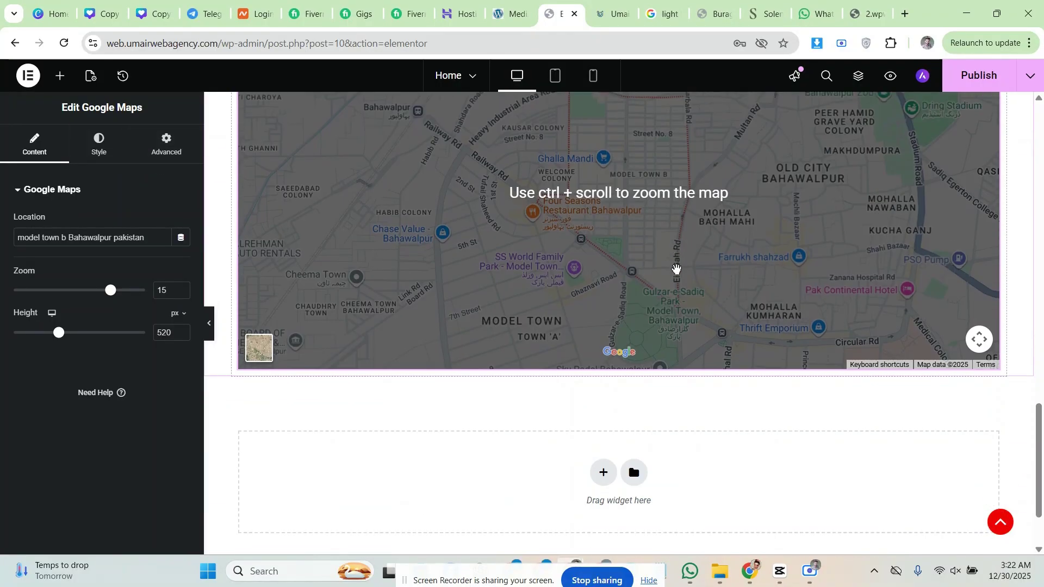
scroll(676, 269, up, 2)
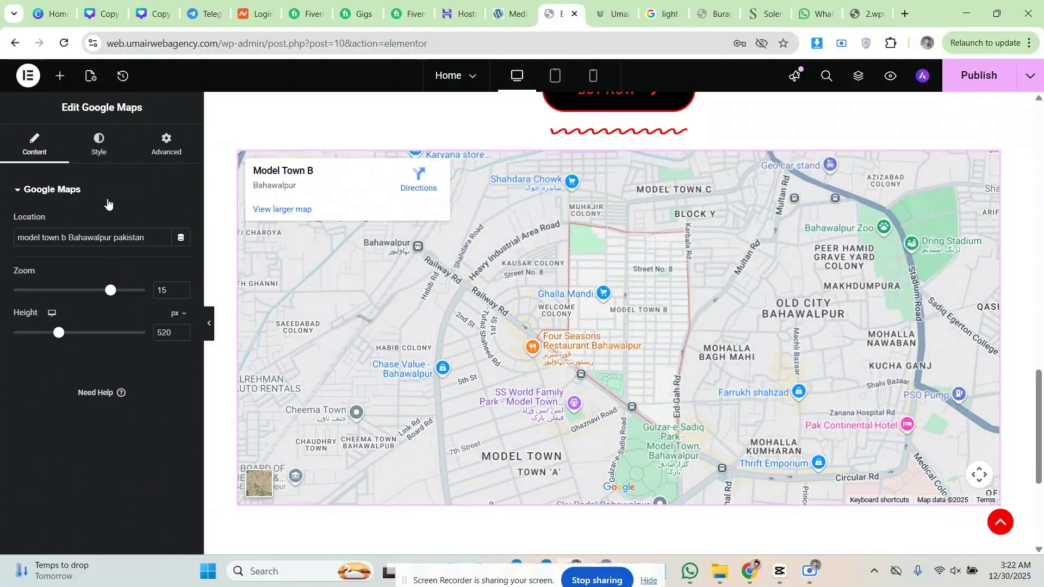
click(101, 148)
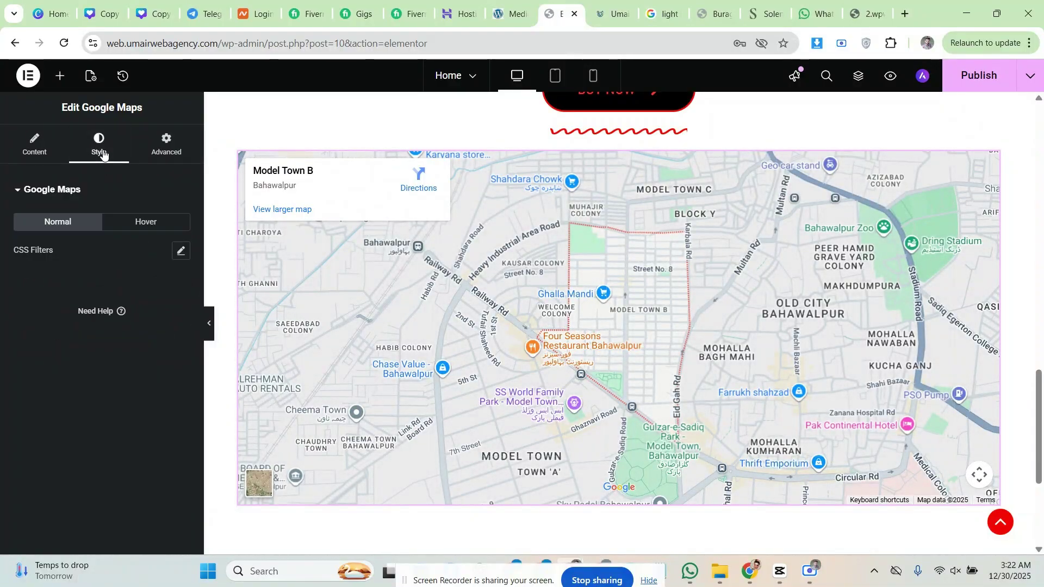
Give the Google Maps widget a custom width of 50%
click(155, 157)
scroll(449, 226, up, 1)
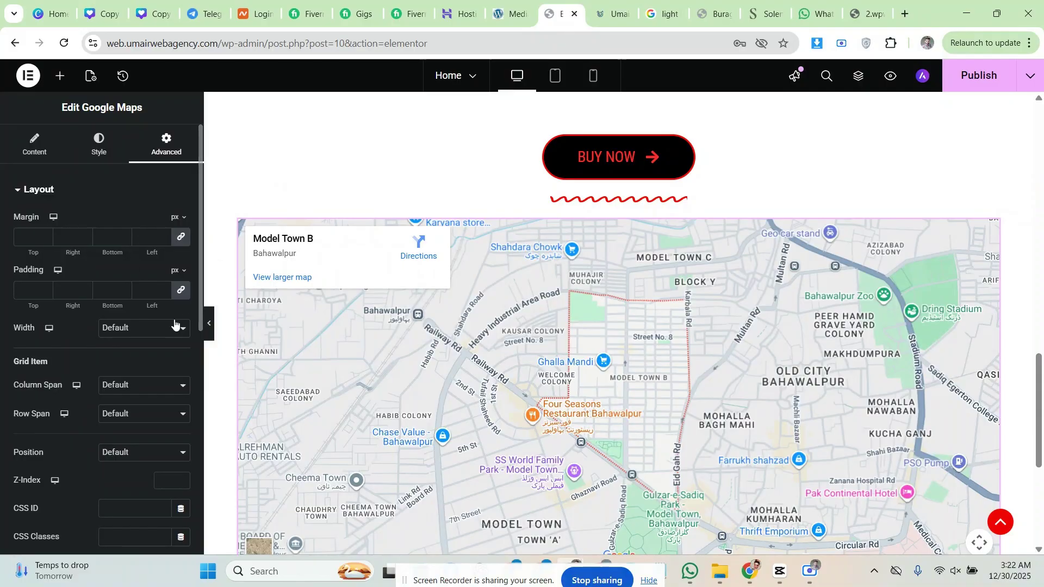
click(175, 327)
click(165, 142)
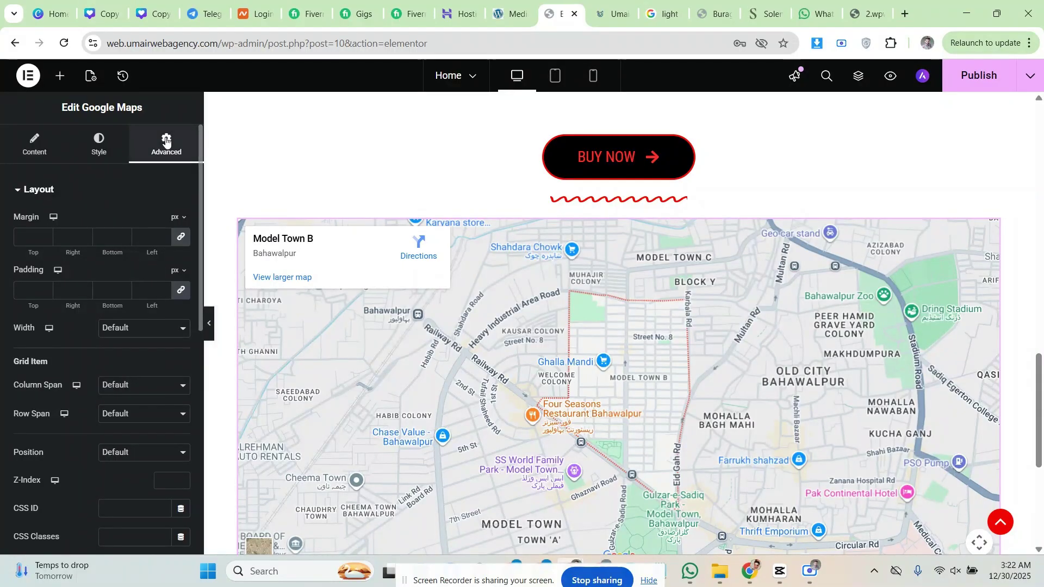
click(146, 329)
click(149, 389)
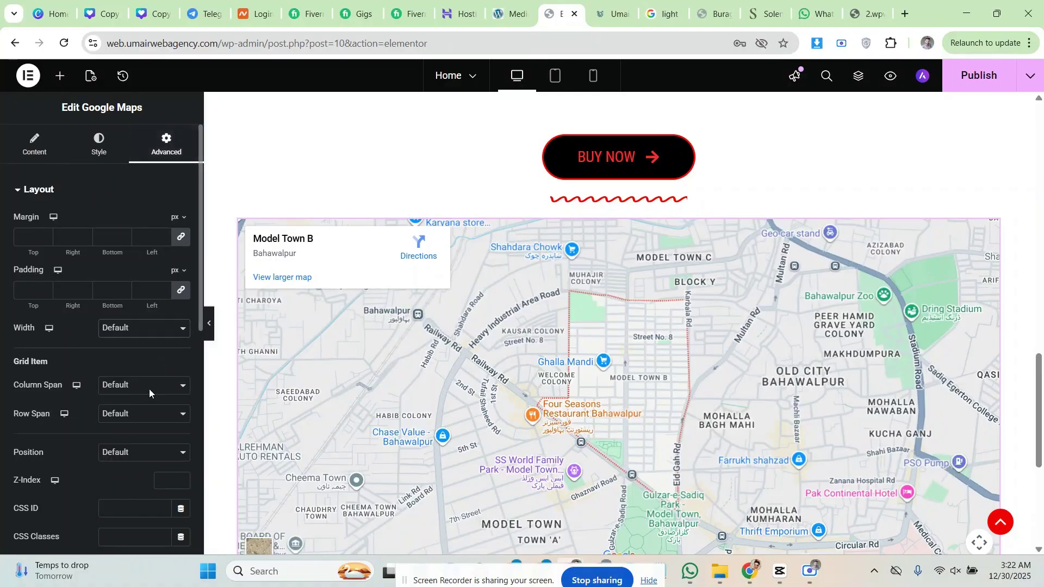
drag(13, 374, 78, 373)
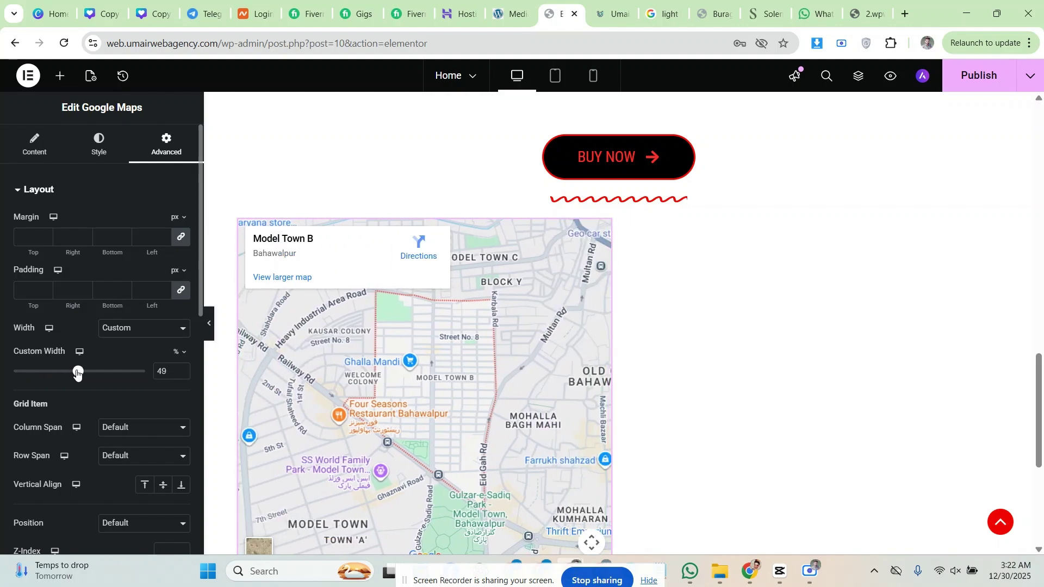
click(185, 369)
scroll(328, 270, down, 3)
scroll(315, 272, up, 1)
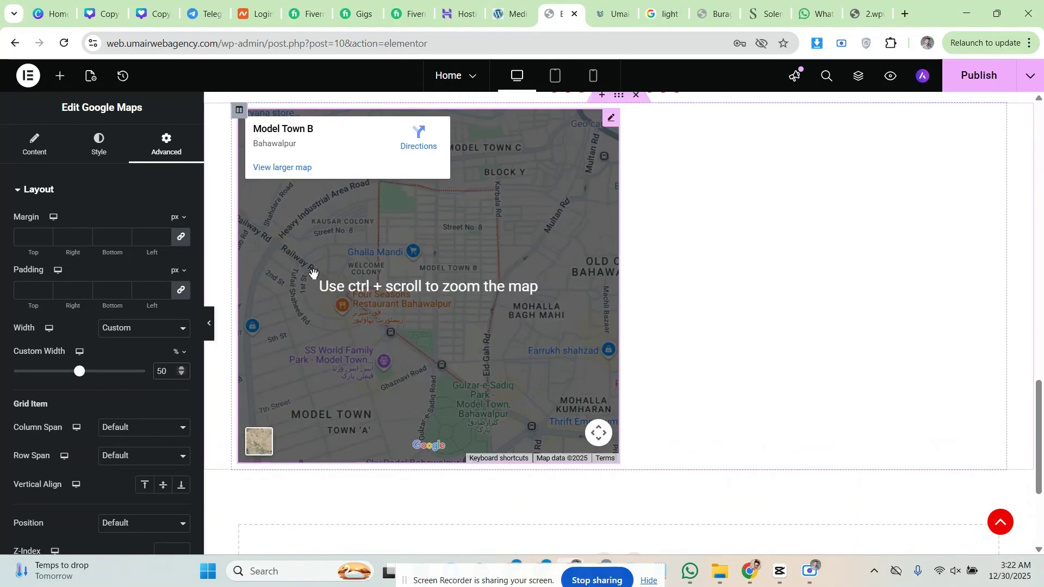
scroll(312, 272, up, 1)
Reduce the height of the Google Maps widget
click(34, 144)
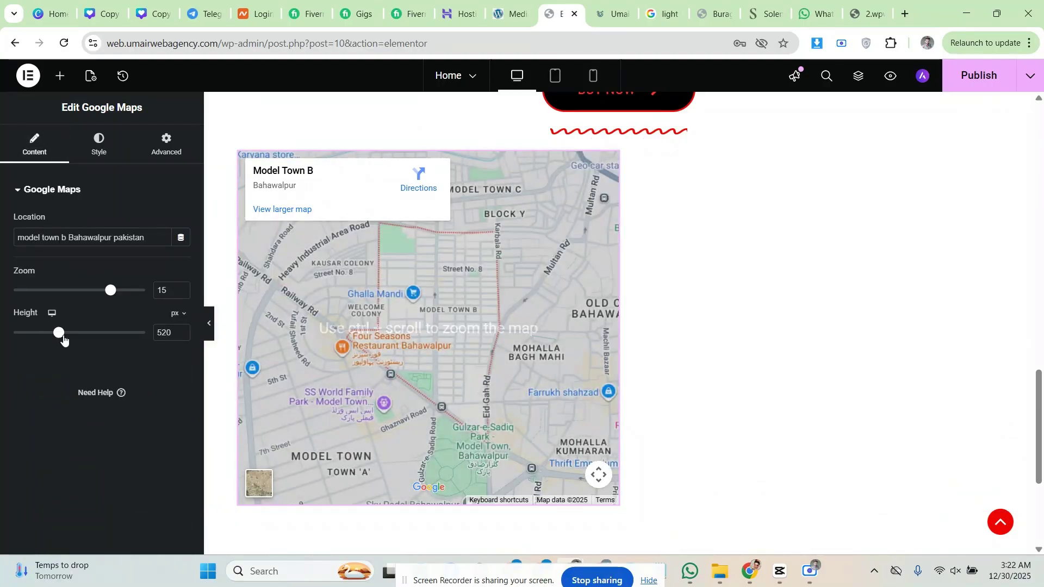
drag(63, 339, 56, 337)
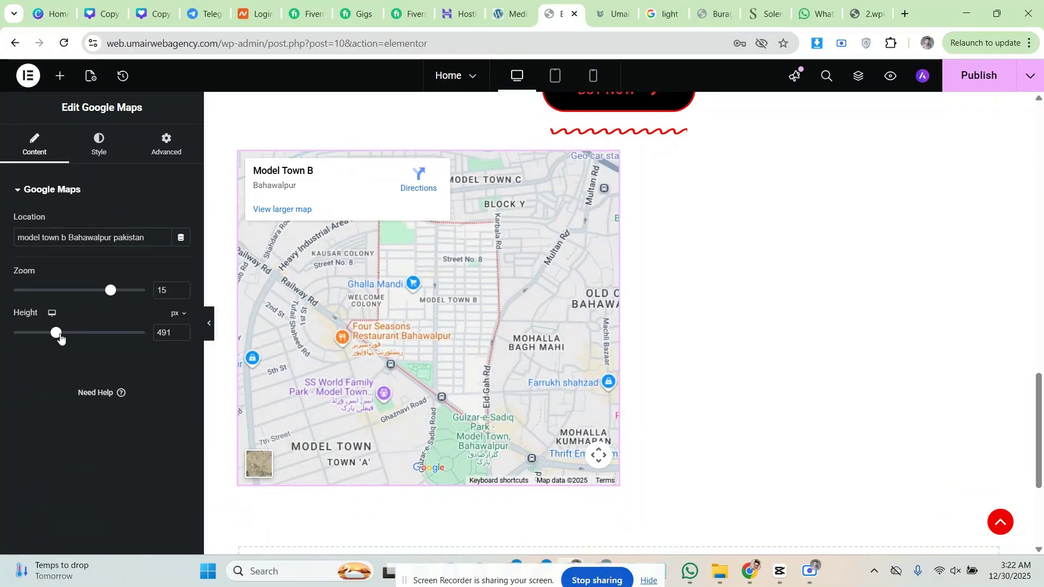
click(182, 331)
click(182, 331)
Return the Google Maps widget's width to Default
click(155, 159)
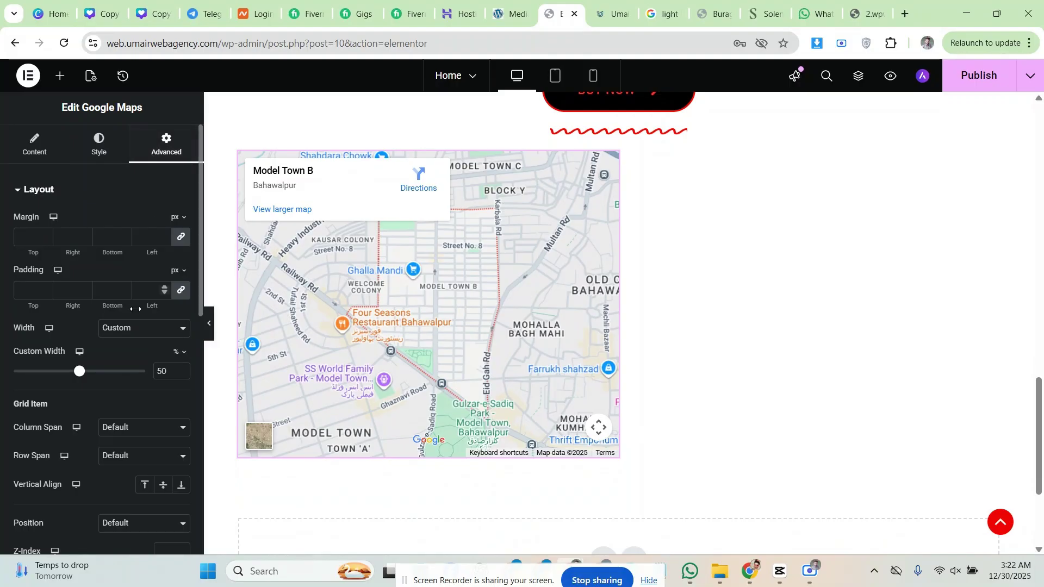
click(111, 327)
key(Escape)
click(125, 345)
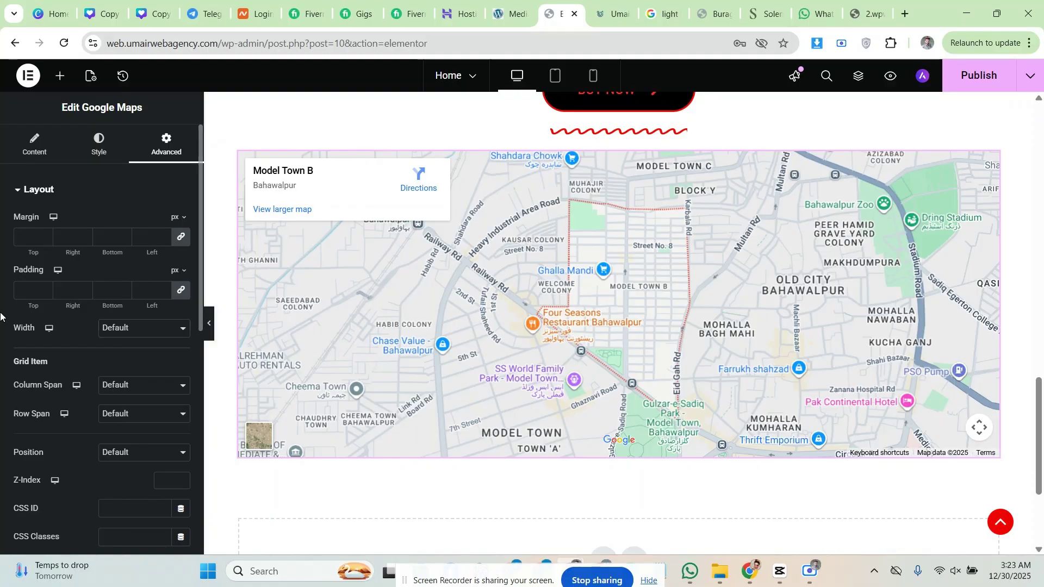
Set the map section's content width to Full Width and turn on Stretch Section
scroll(427, 352, up, 1)
scroll(426, 354, down, 1)
scroll(426, 352, up, 1)
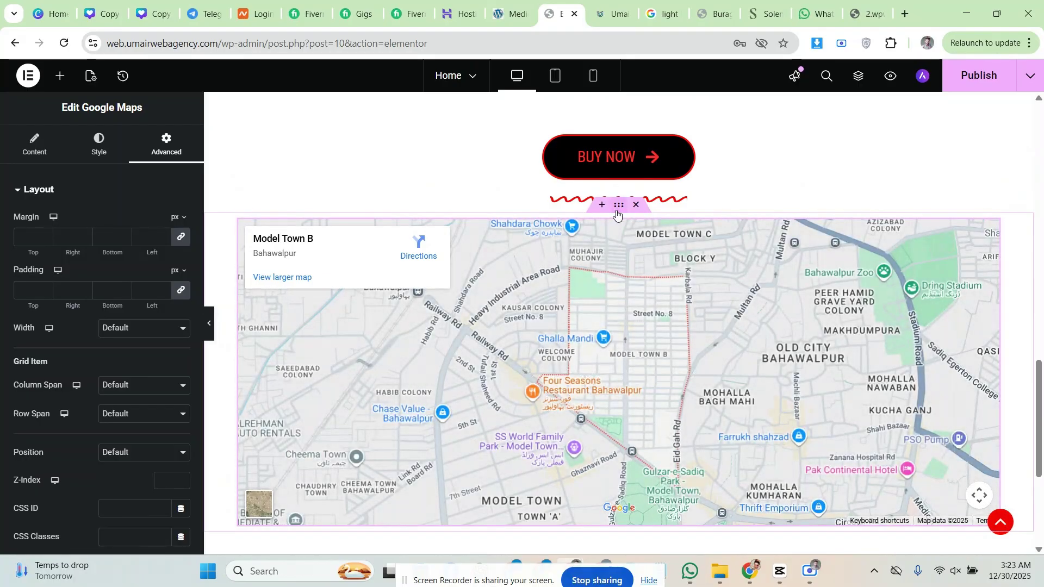
click(617, 211)
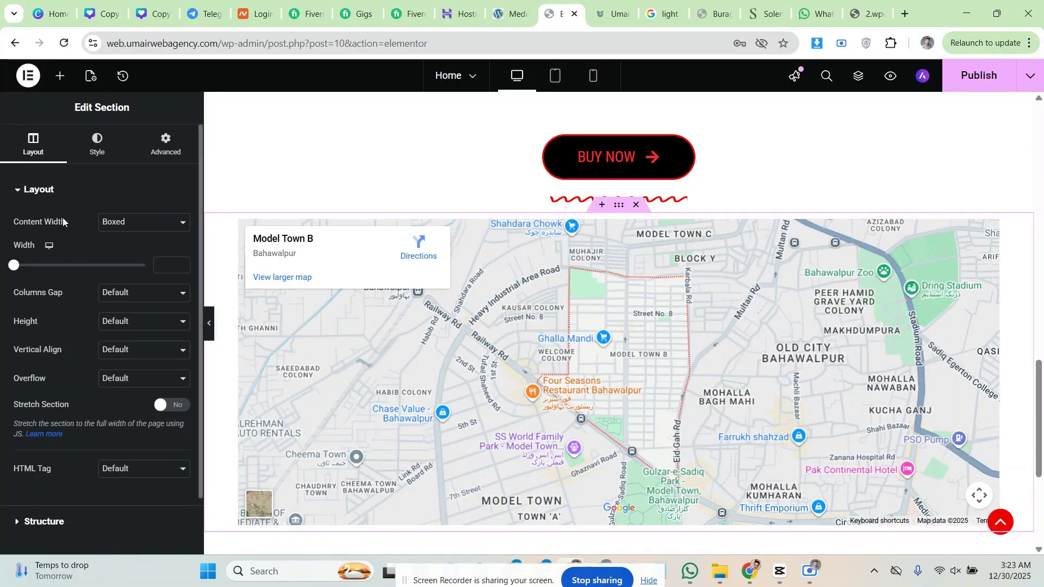
click(100, 224)
click(108, 256)
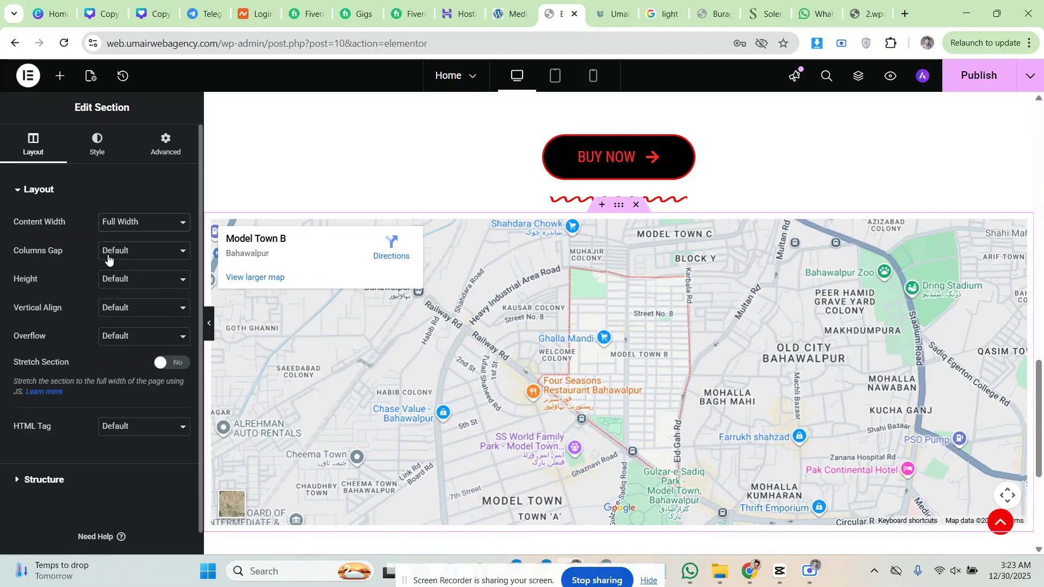
click(163, 363)
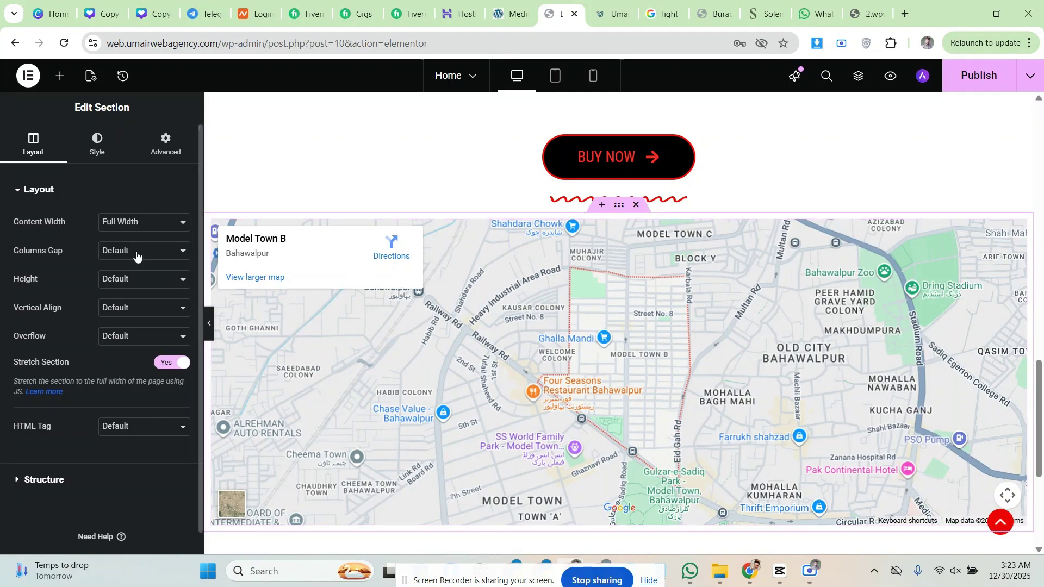
Set the map section's columns gap to No Gap and save the page
triple_click(61, 251)
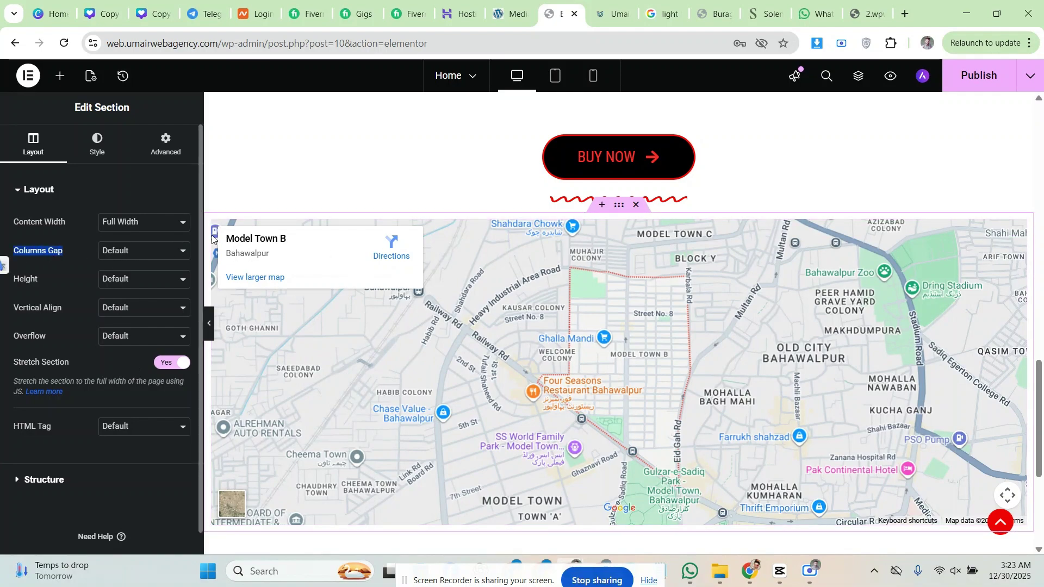
click(184, 250)
click(139, 283)
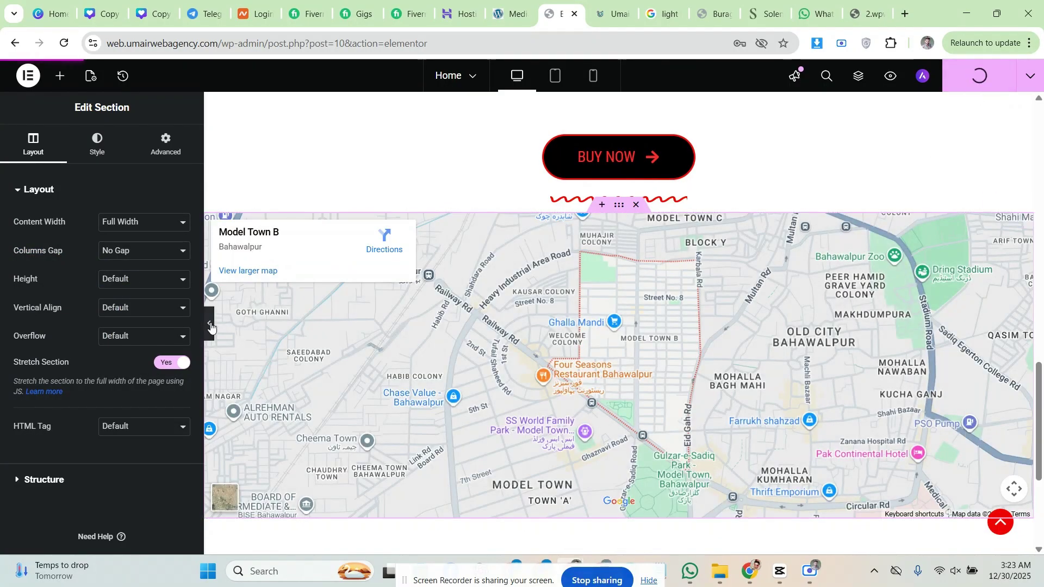
Preview the edge-to-edge map on the page with the editing panel hidden
click(211, 327)
scroll(335, 363, down, 1)
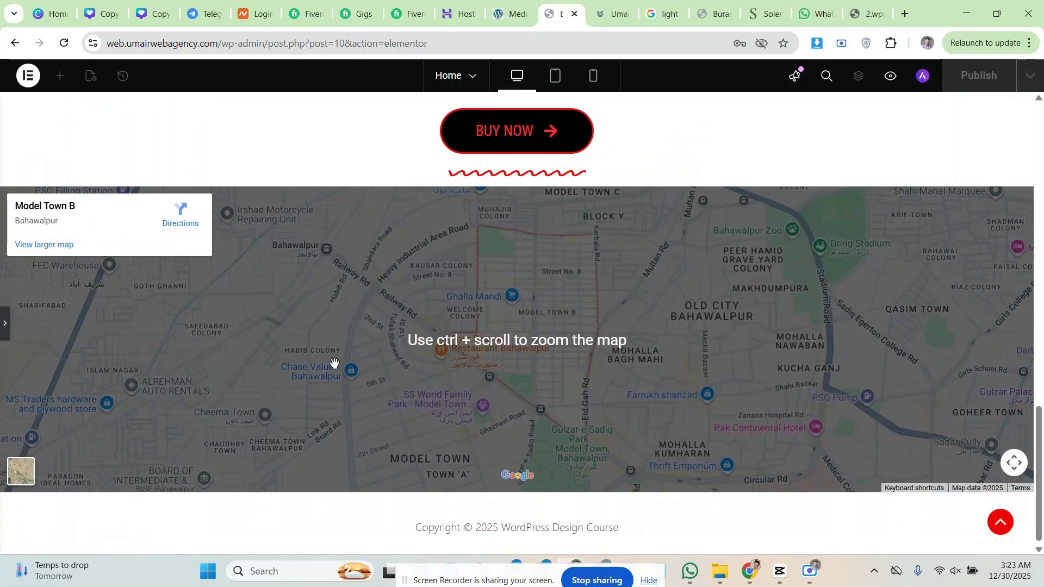
click(338, 347)
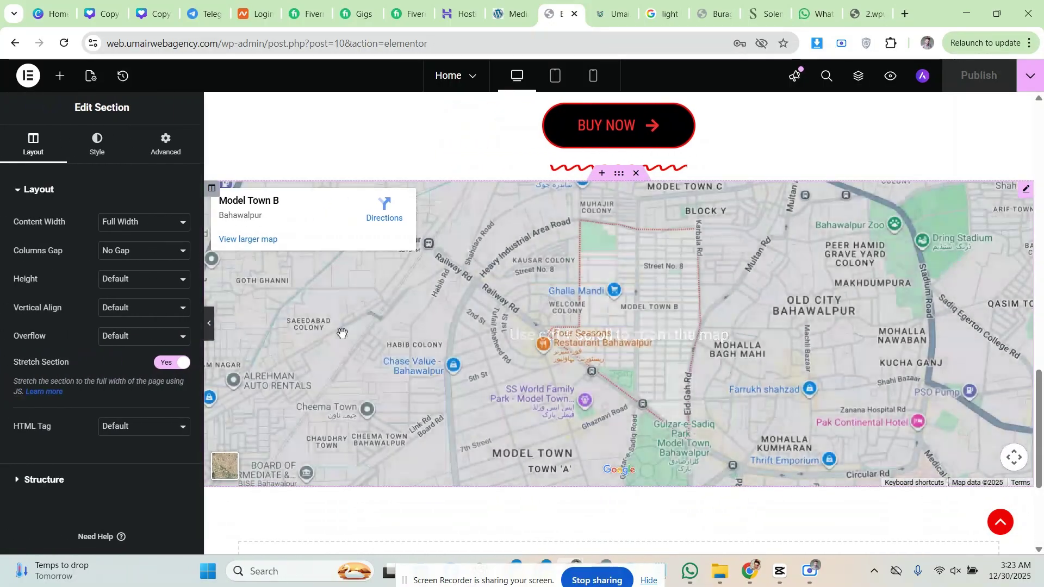
Set the Google Maps widget's height to 550 px and save the page
click(342, 333)
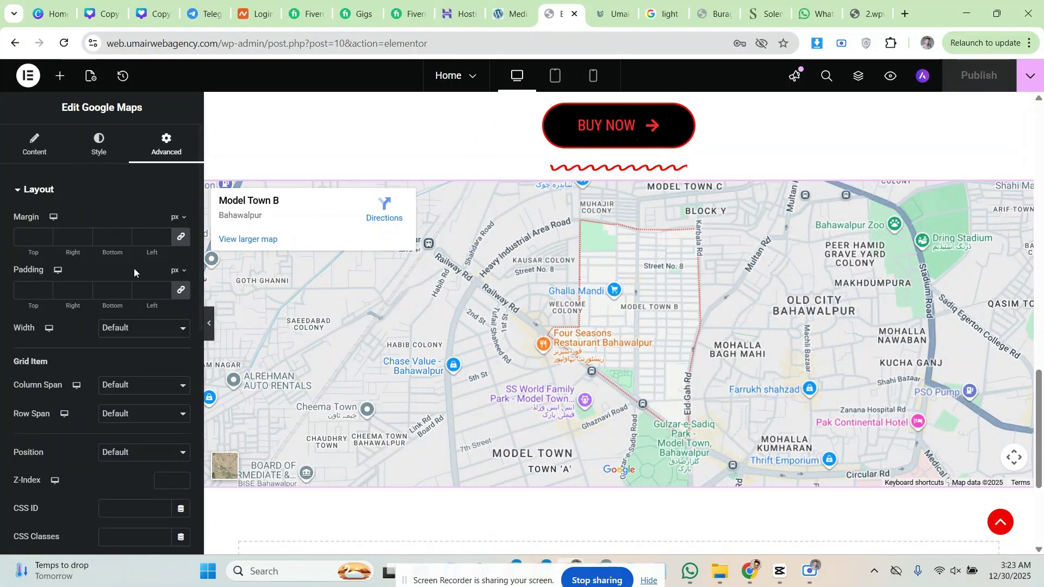
click(35, 144)
drag(49, 333, 63, 333)
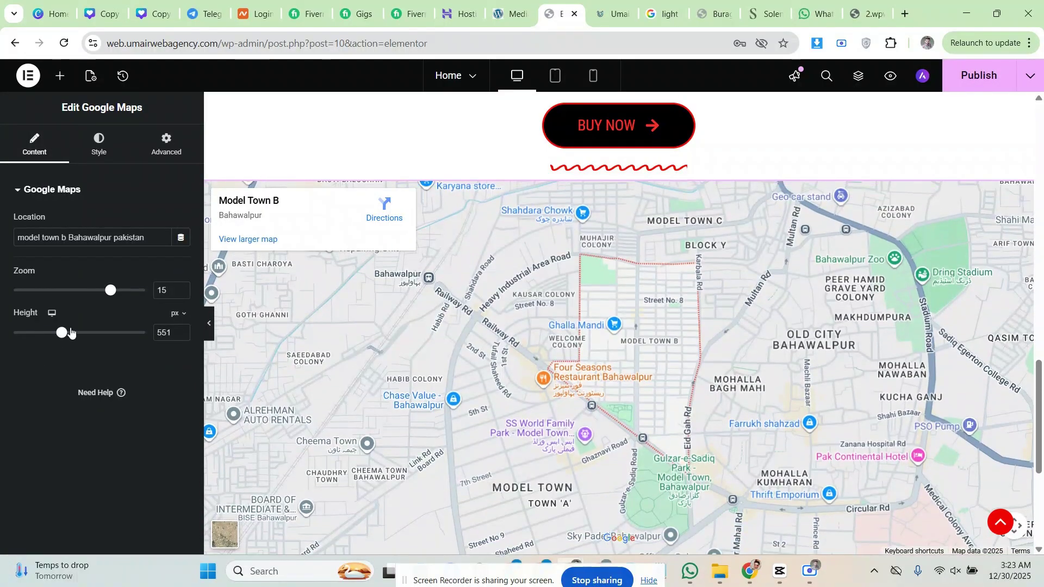
click(182, 335)
scroll(1042, 432, down, 1)
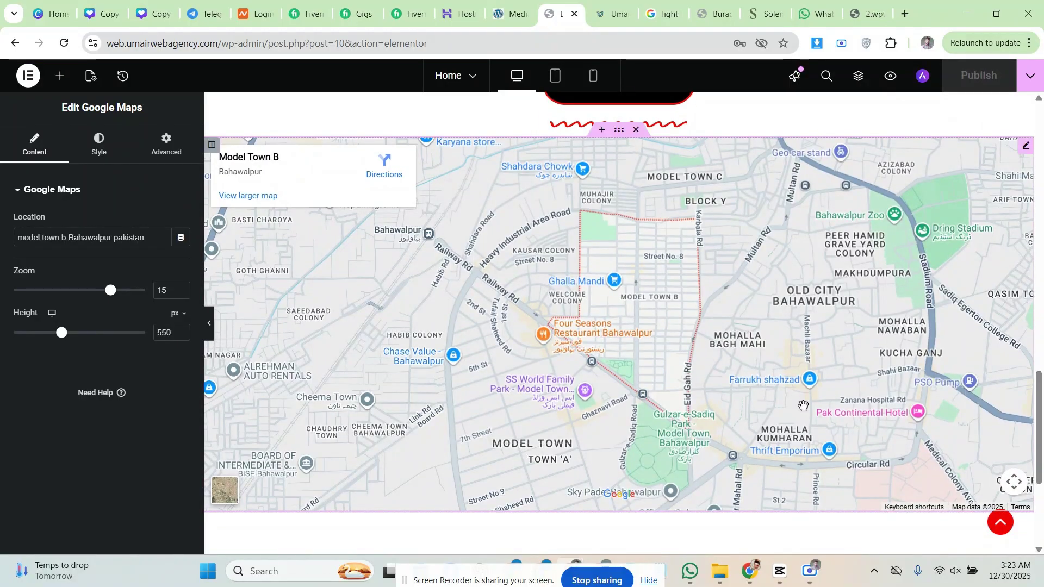
Add an Icon widget in a new section below the map
click(60, 76)
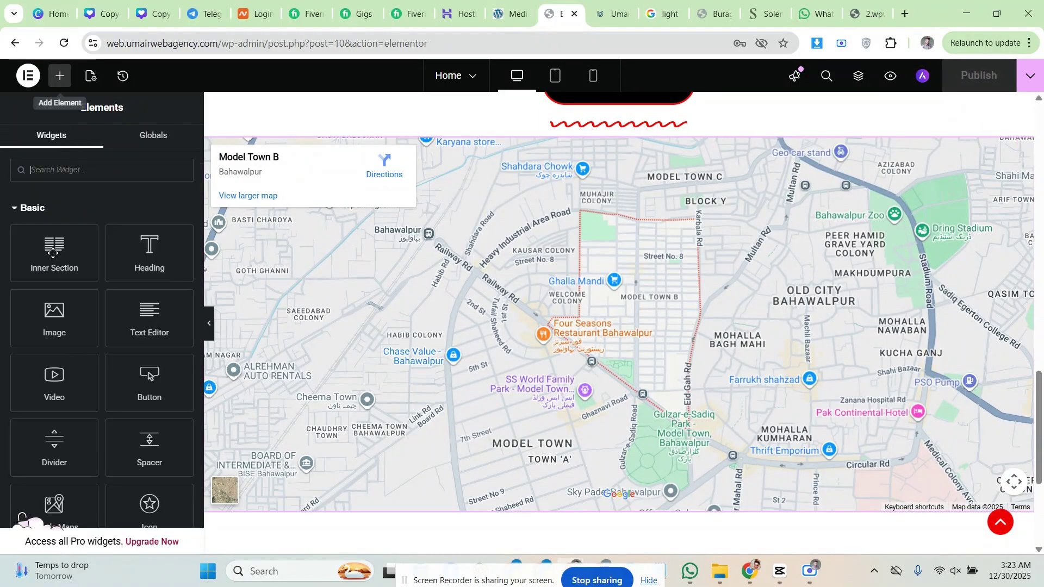
scroll(53, 253, down, 3)
scroll(391, 380, down, 3)
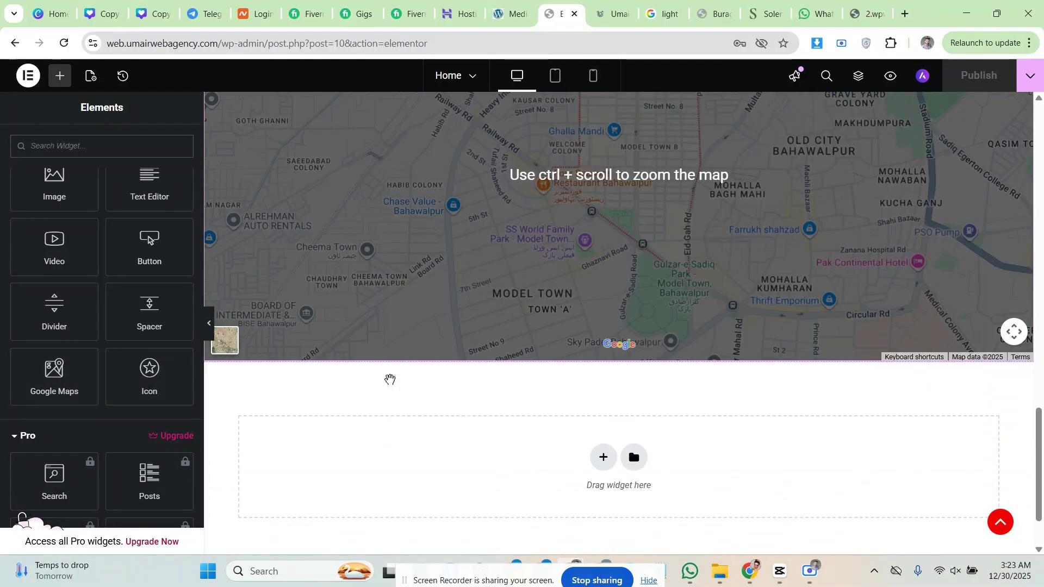
drag(159, 381, 422, 400)
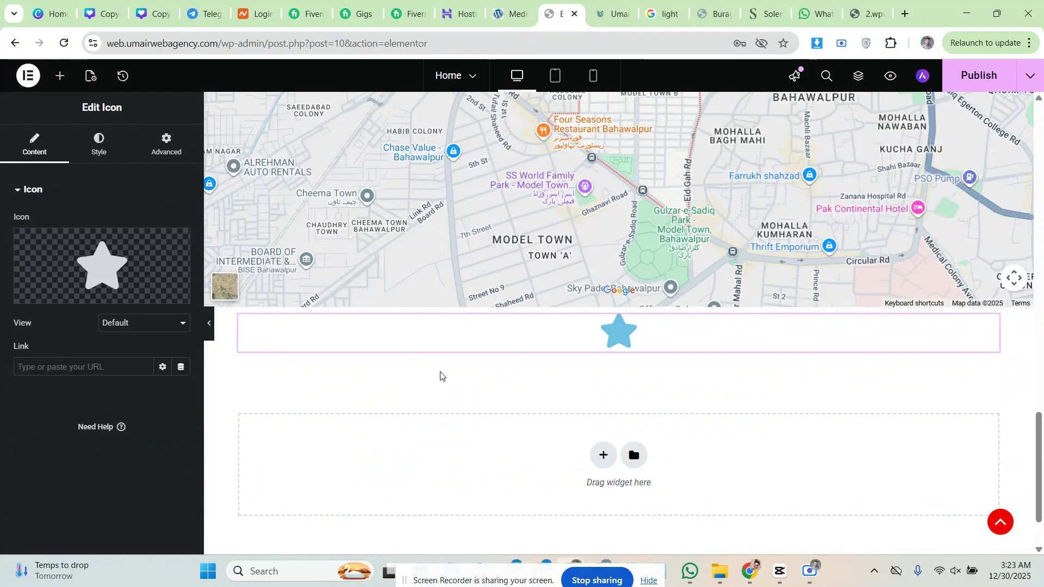
Replace the widget's star with the Moon icon from the icon library
click(61, 298)
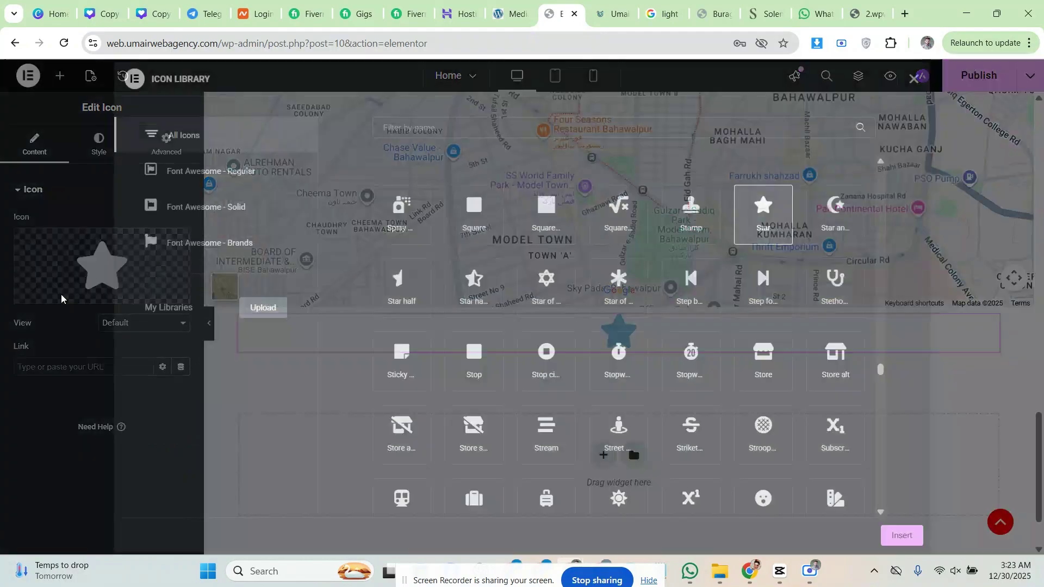
scroll(707, 288, down, 12)
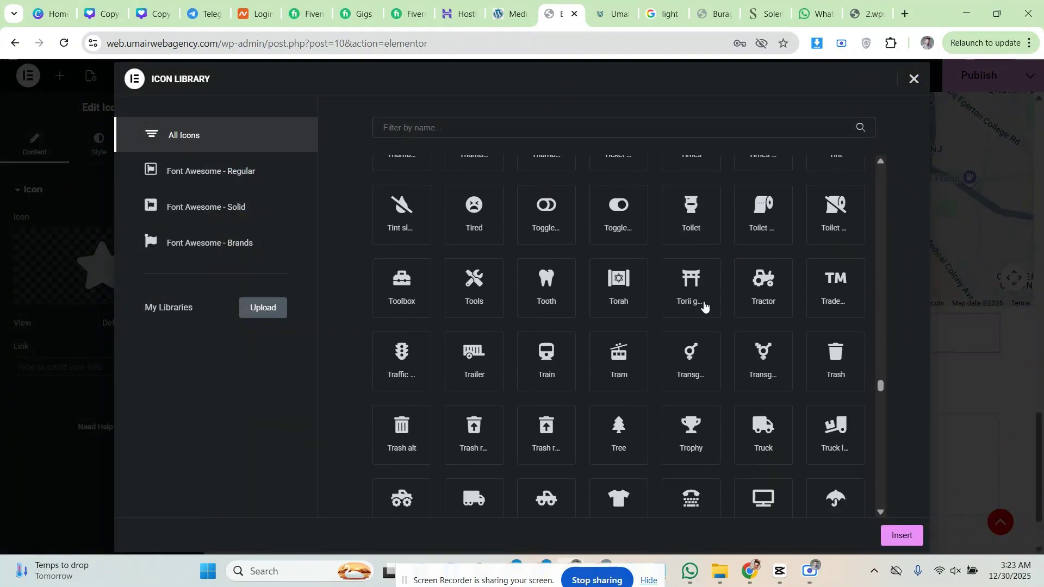
scroll(704, 307, up, 20)
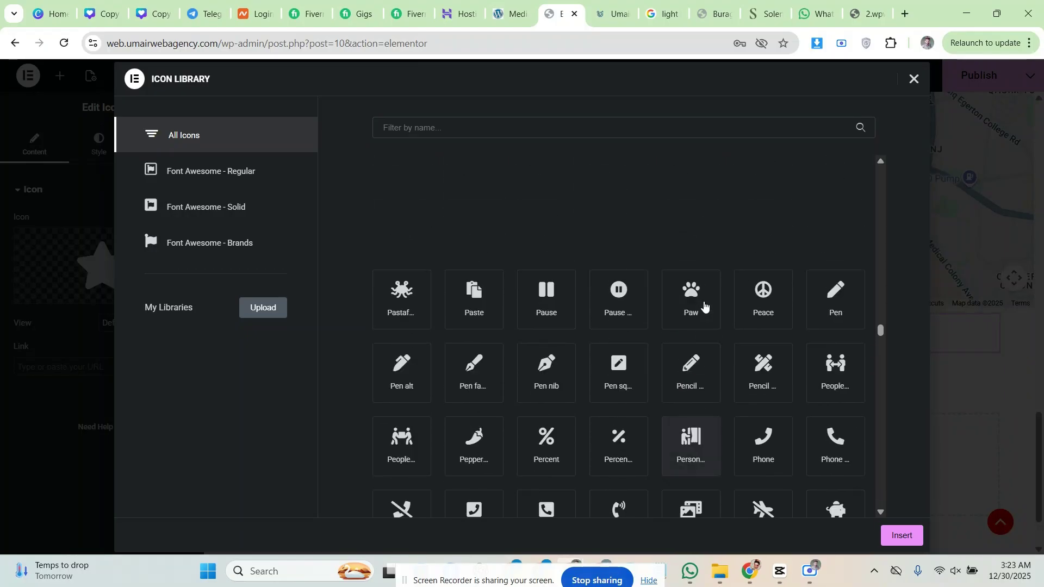
scroll(705, 307, up, 10)
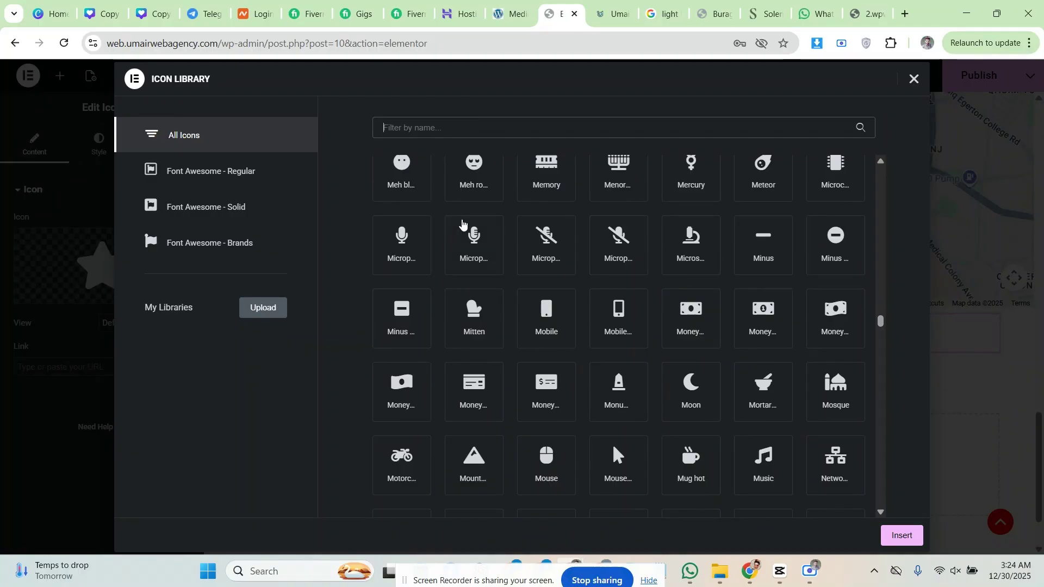
scroll(462, 223, up, 1)
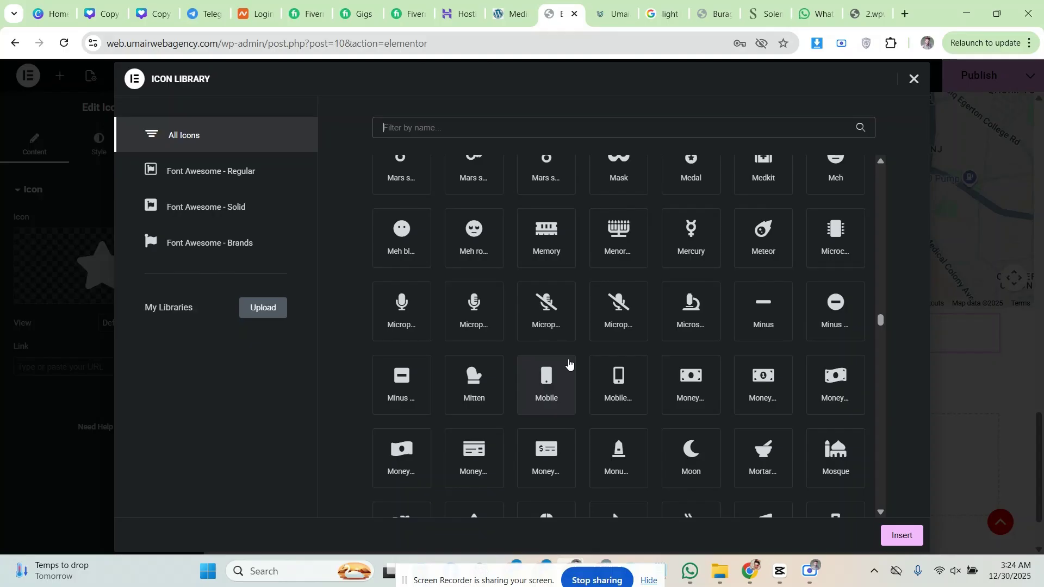
scroll(598, 347, down, 3)
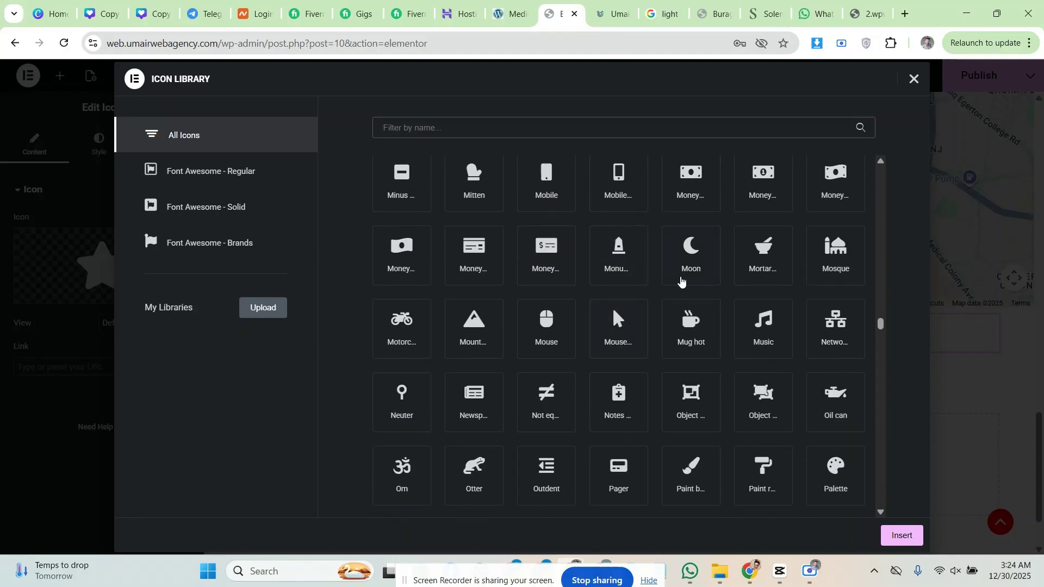
click(681, 279)
click(894, 535)
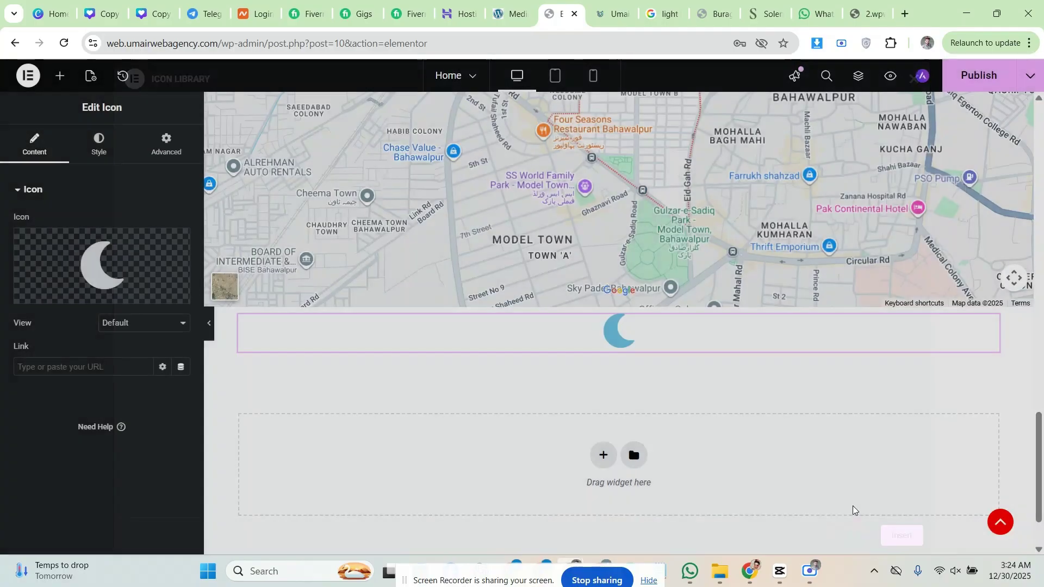
Compare the Stacked and Framed views for the moon icon and keep Stacked
mouse_move(70, 278)
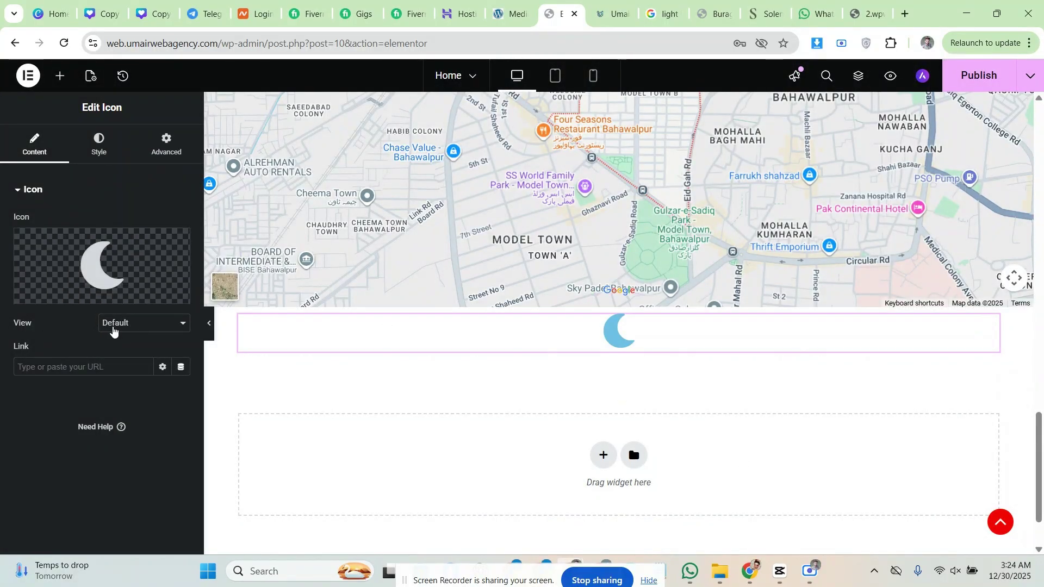
click(113, 325)
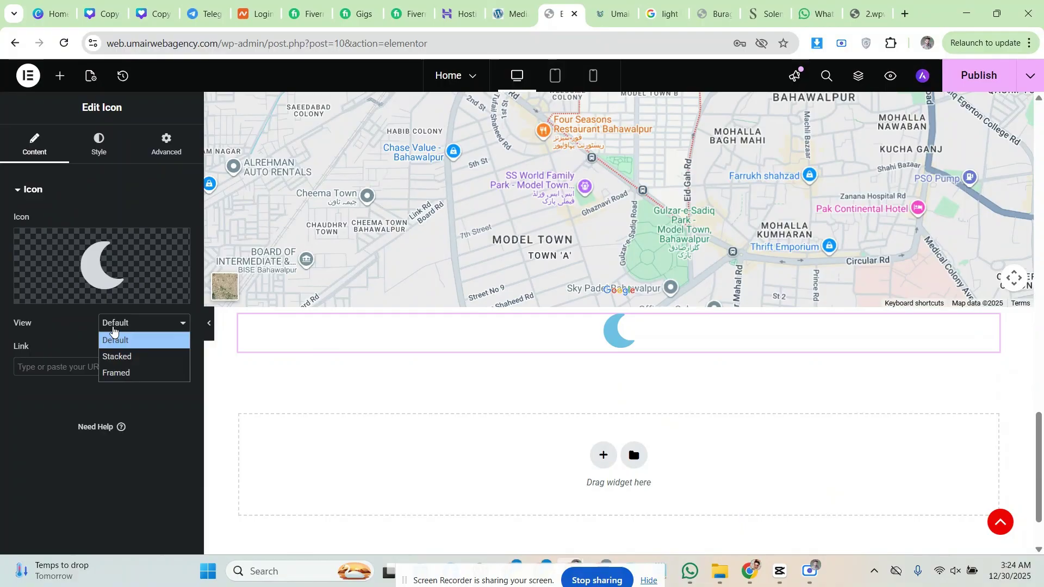
click(135, 358)
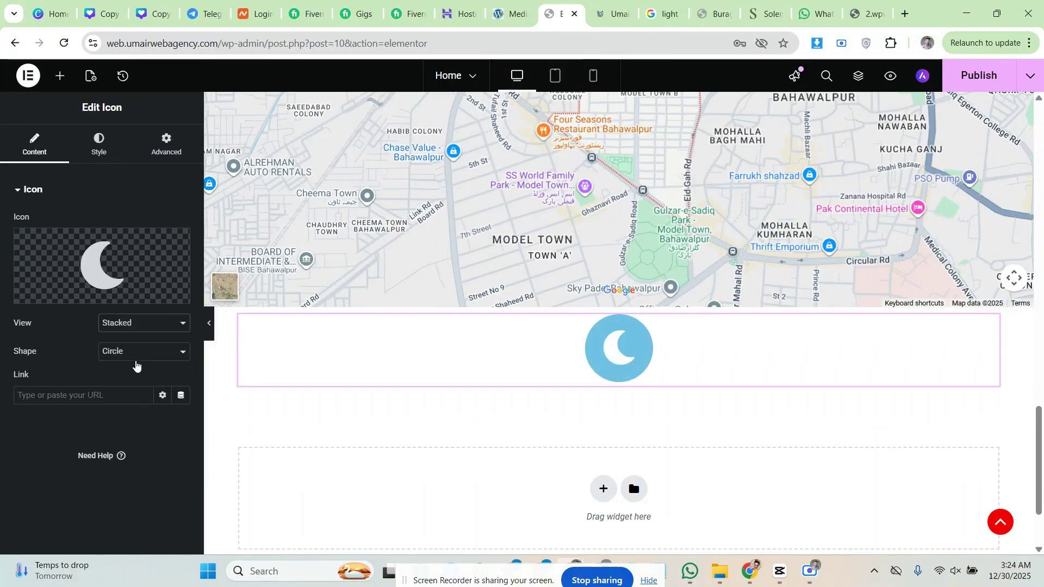
click(129, 325)
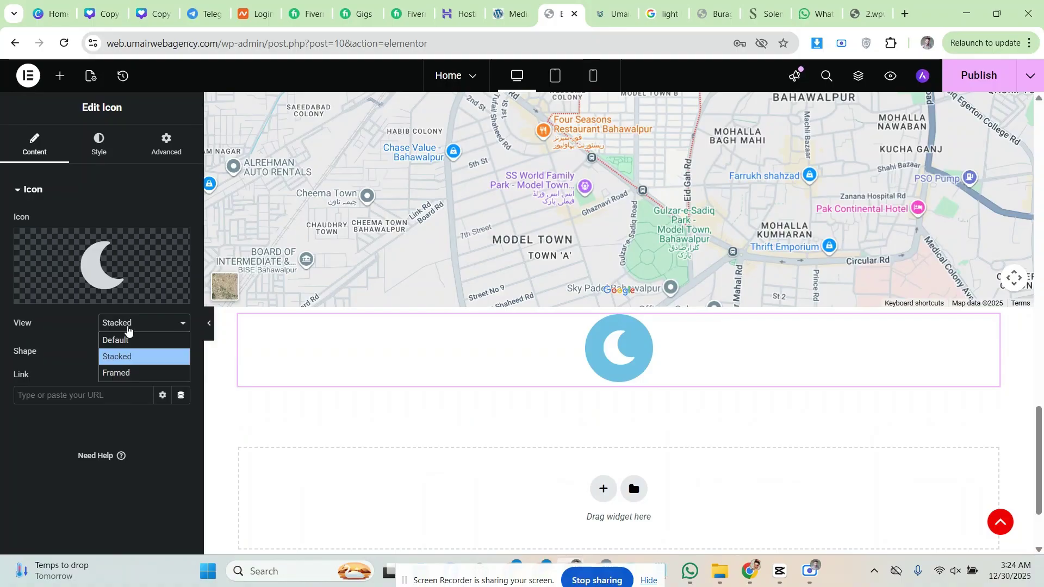
click(129, 371)
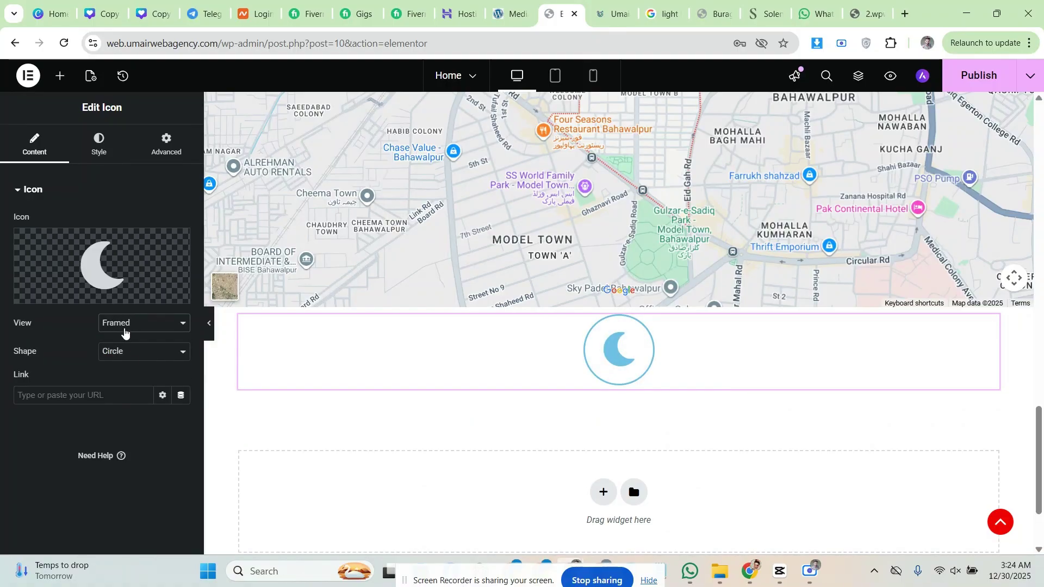
click(124, 332)
click(131, 358)
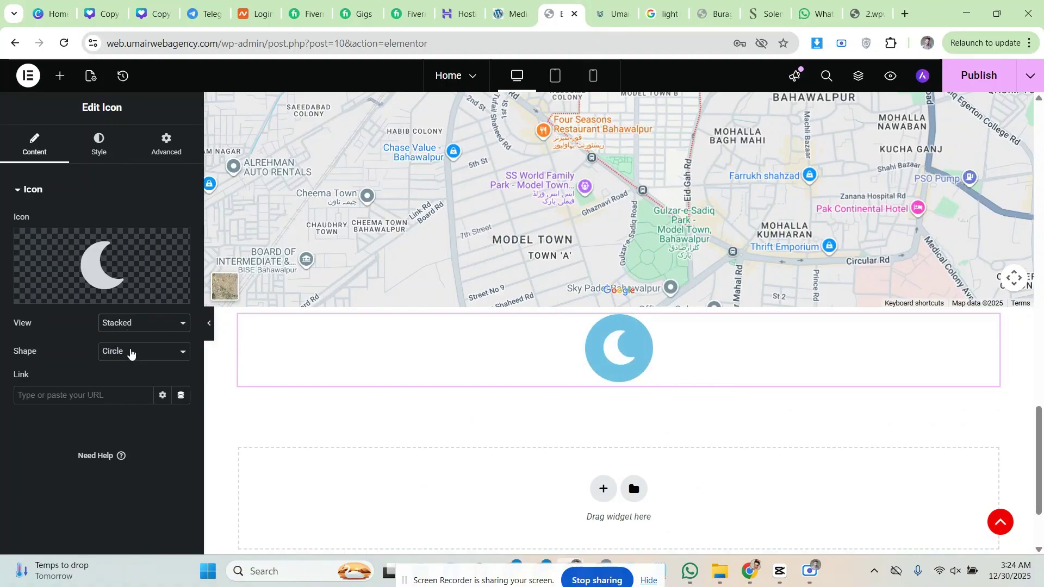
click(136, 326)
click(139, 356)
Try the Square and Rounded shapes for the stacked icon, and set the shape back to Circle
click(118, 357)
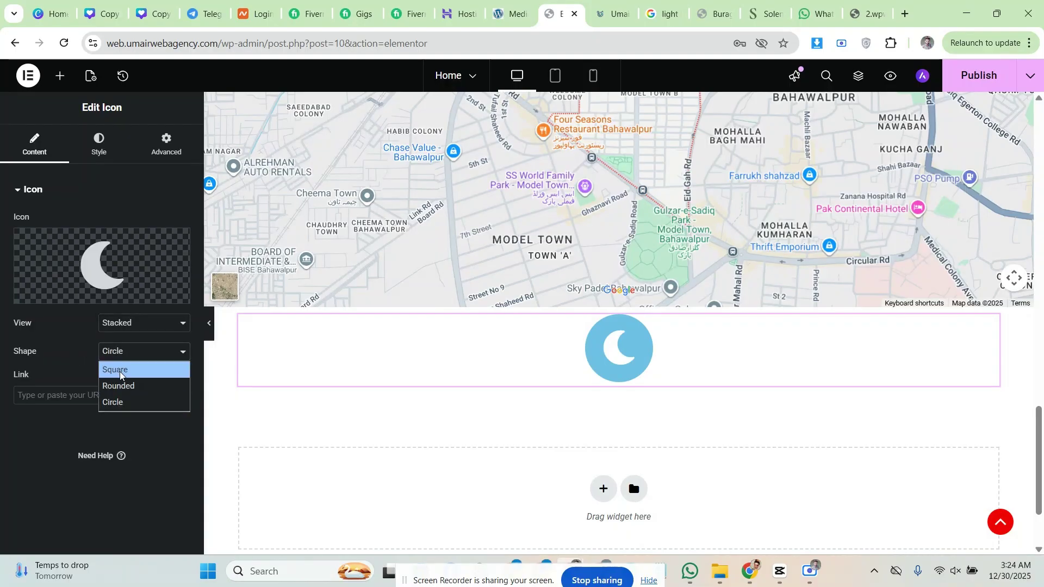
click(121, 370)
click(121, 357)
click(126, 385)
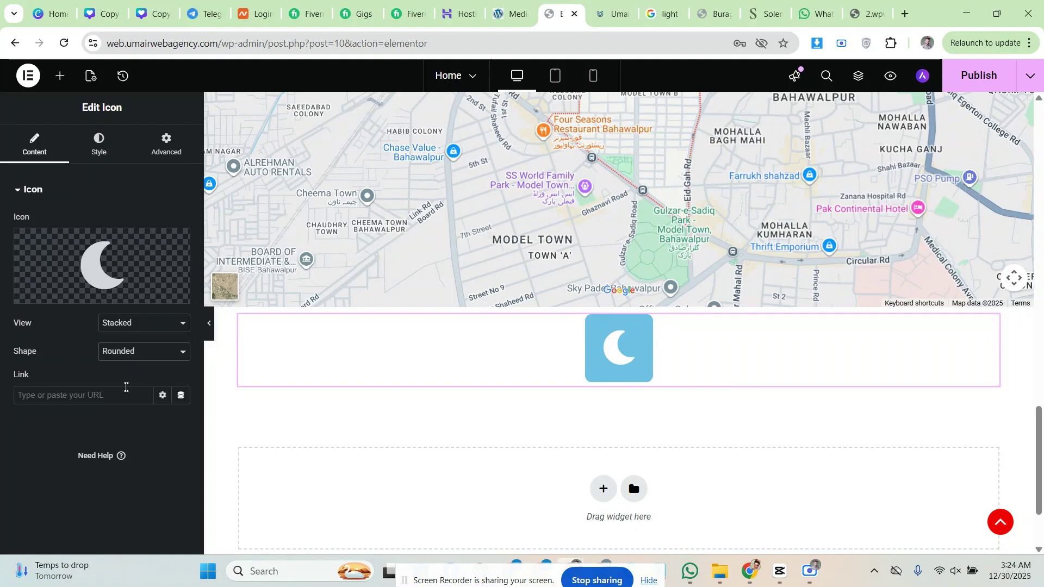
click(127, 357)
click(125, 401)
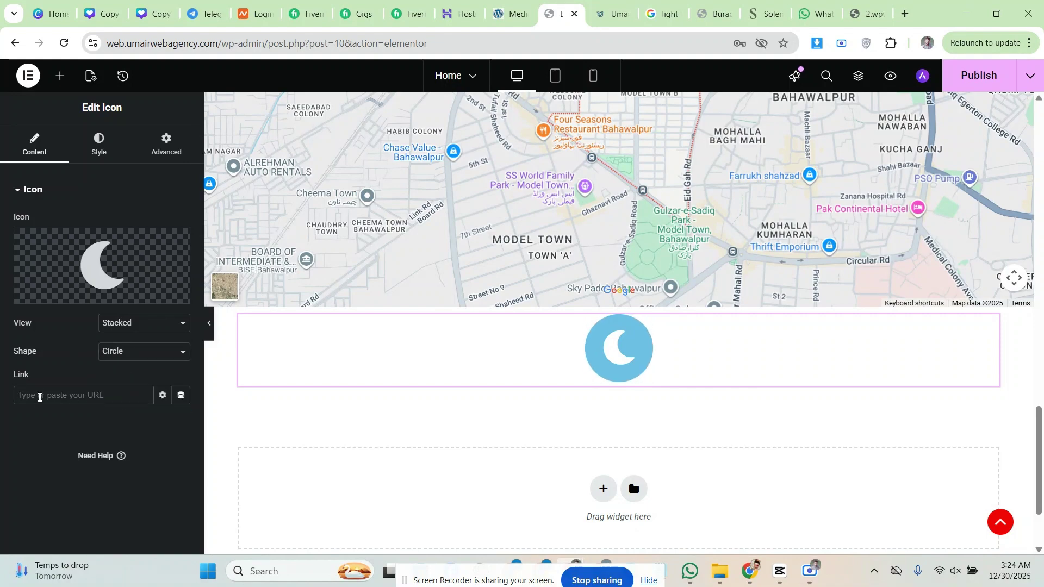
Try left and right alignment for the moon icon, and set it back to center
click(93, 153)
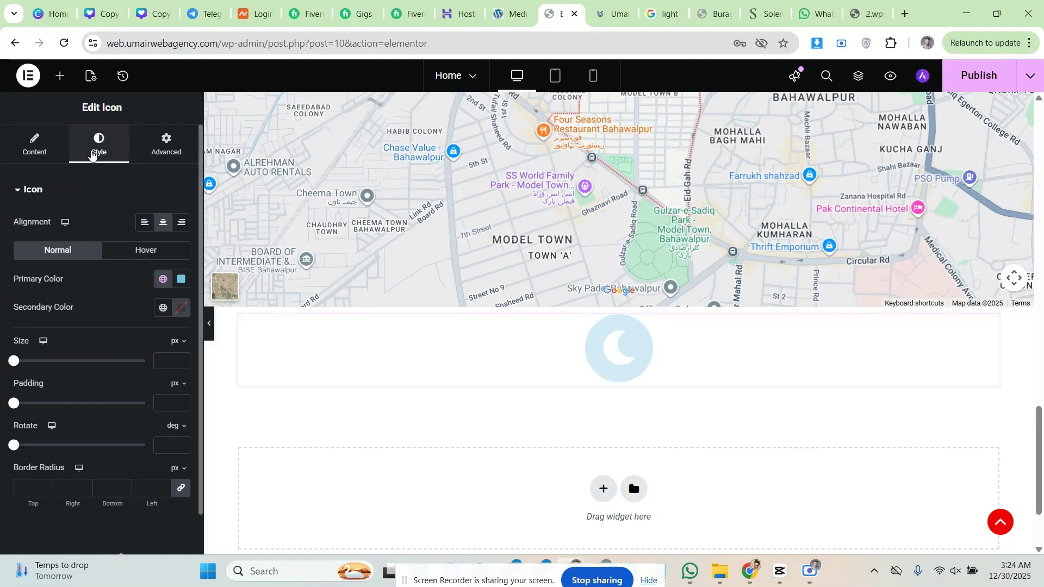
click(144, 224)
click(164, 227)
click(179, 227)
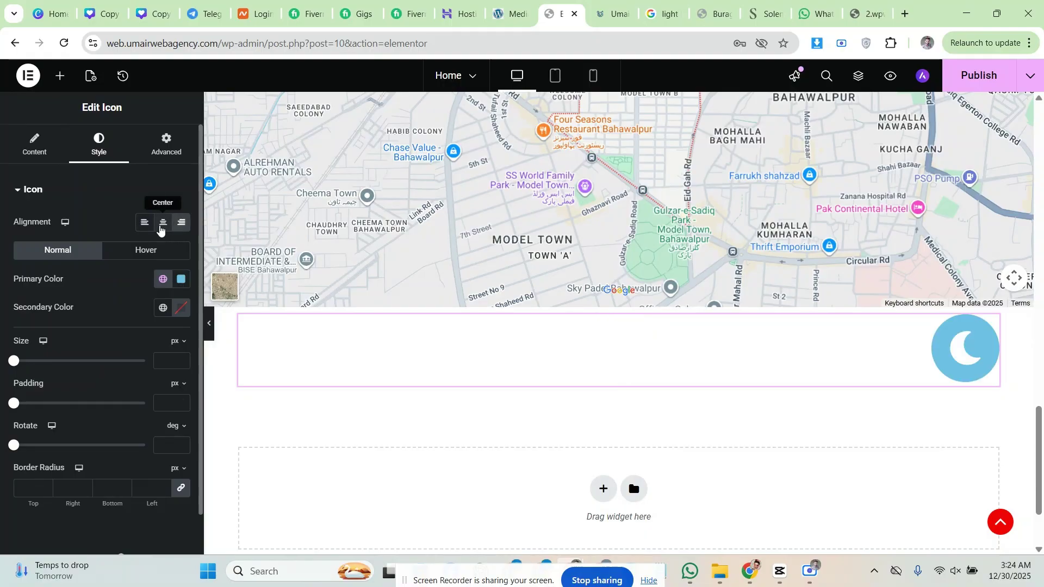
click(160, 227)
Try dark blue #23627C as the icon's normal primary color and settle on a green
click(181, 280)
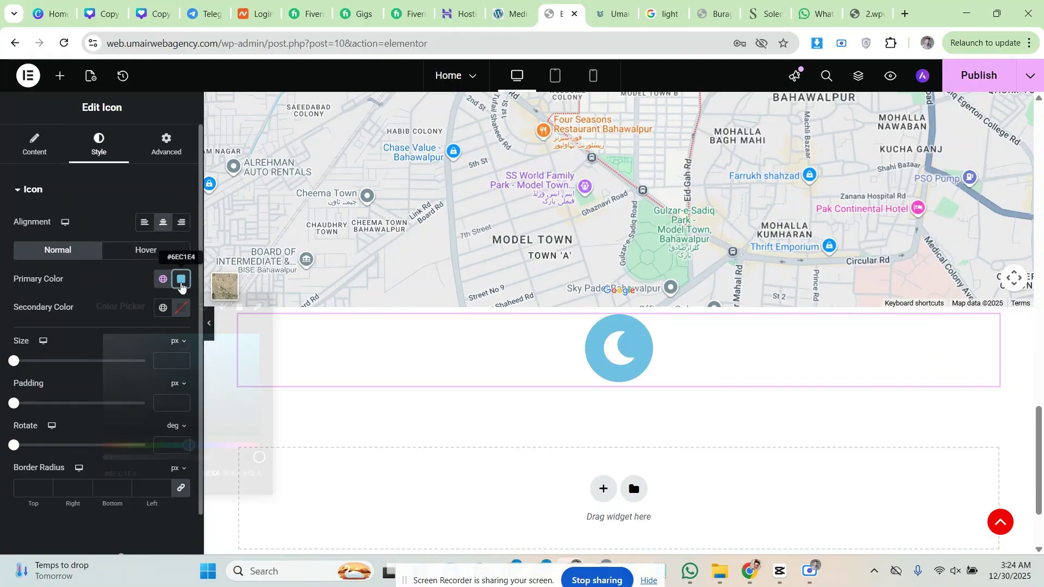
drag(182, 347, 215, 385)
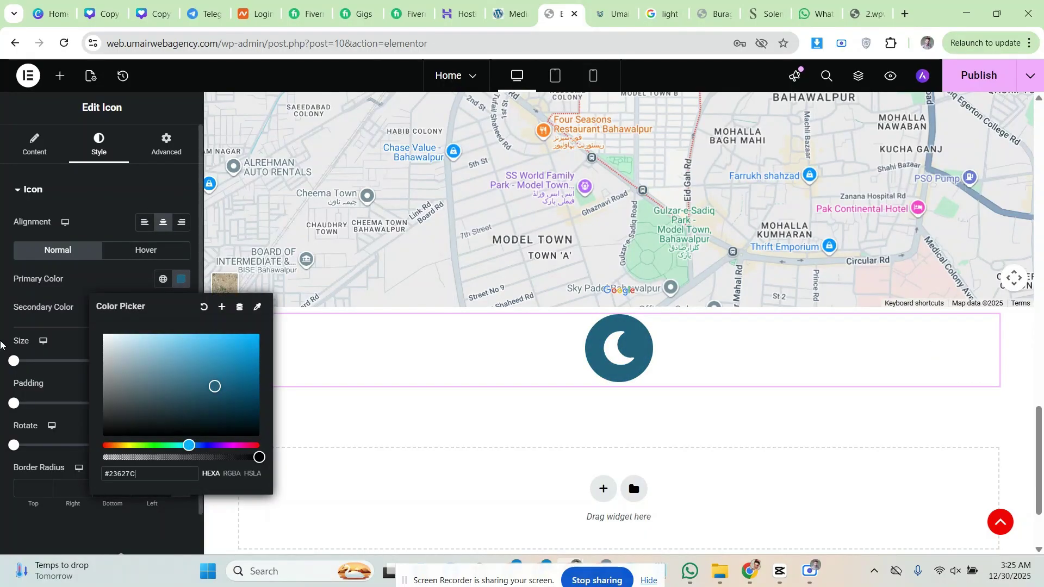
click(3, 344)
click(181, 280)
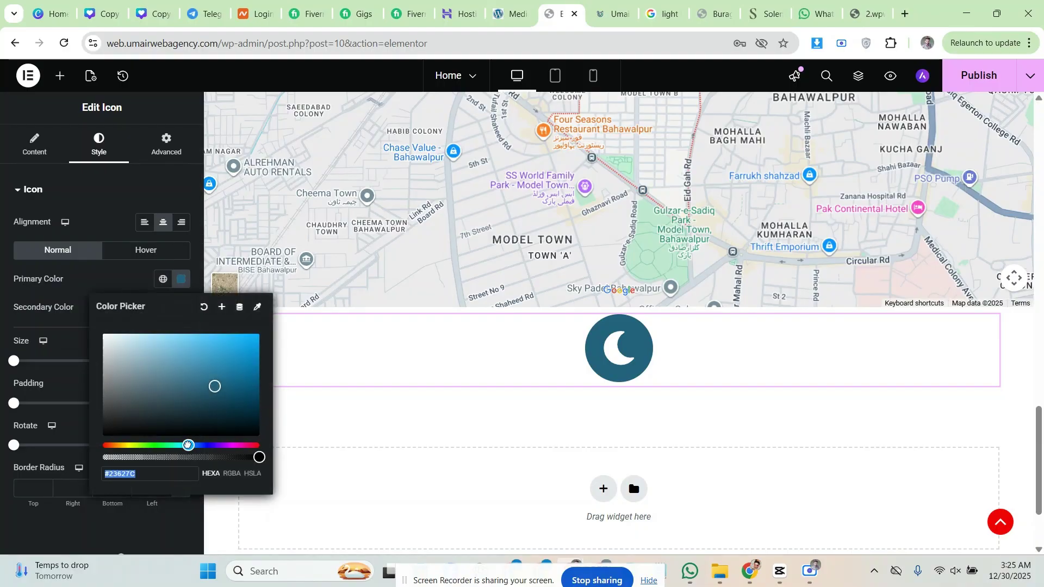
drag(188, 444, 152, 444)
drag(215, 387, 241, 369)
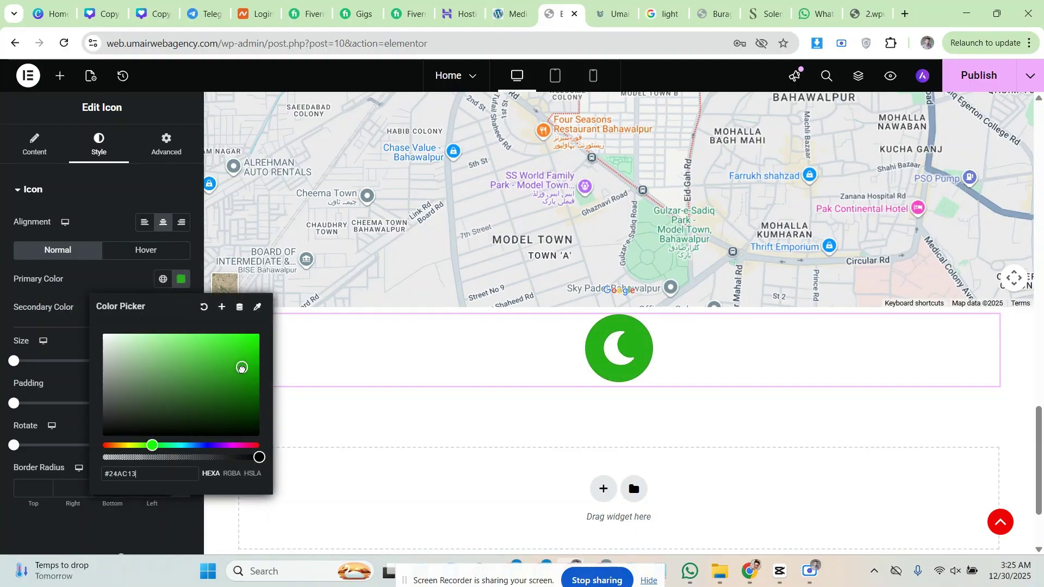
click(0, 330)
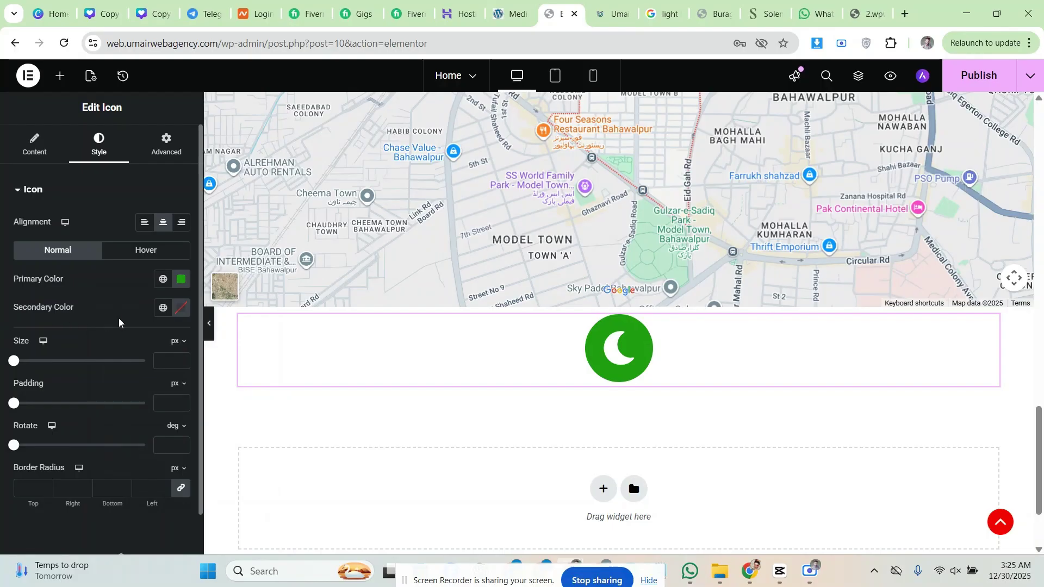
Set the moon icon's normal secondary color to white
click(182, 308)
click(217, 389)
mouse_move(217, 389)
mouse_down()
mouse_move(245, 366)
mouse_move(197, 362)
mouse_move(112, 422)
mouse_move(98, 471)
mouse_move(90, 387)
mouse_move(72, 368)
mouse_up()
click(1, 323)
Set the icon's hover primary color to green and its hover secondary color to off-white #F1F1F1
click(122, 250)
click(185, 281)
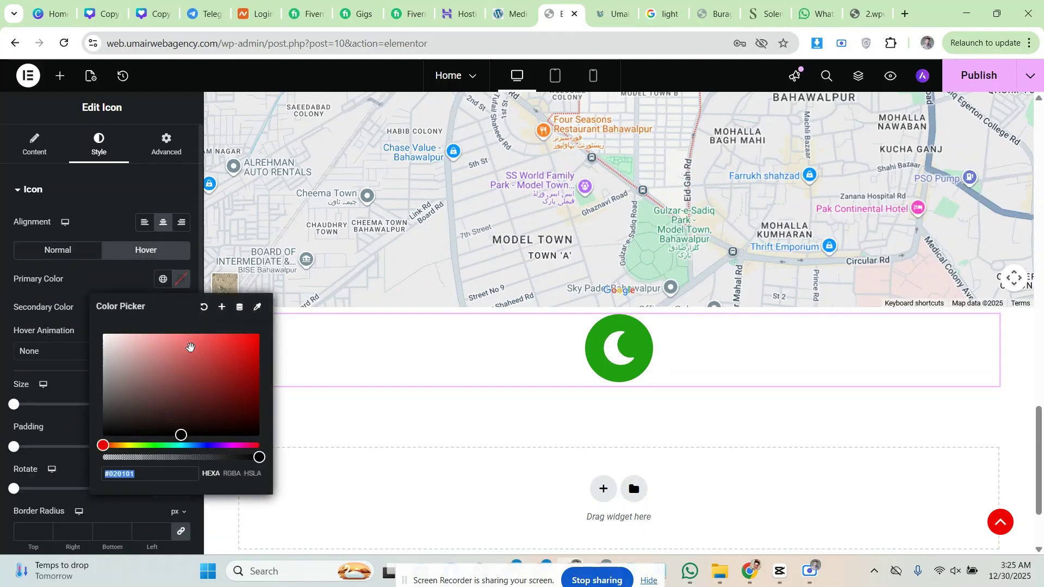
click(157, 446)
drag(228, 375, 246, 363)
click(1, 271)
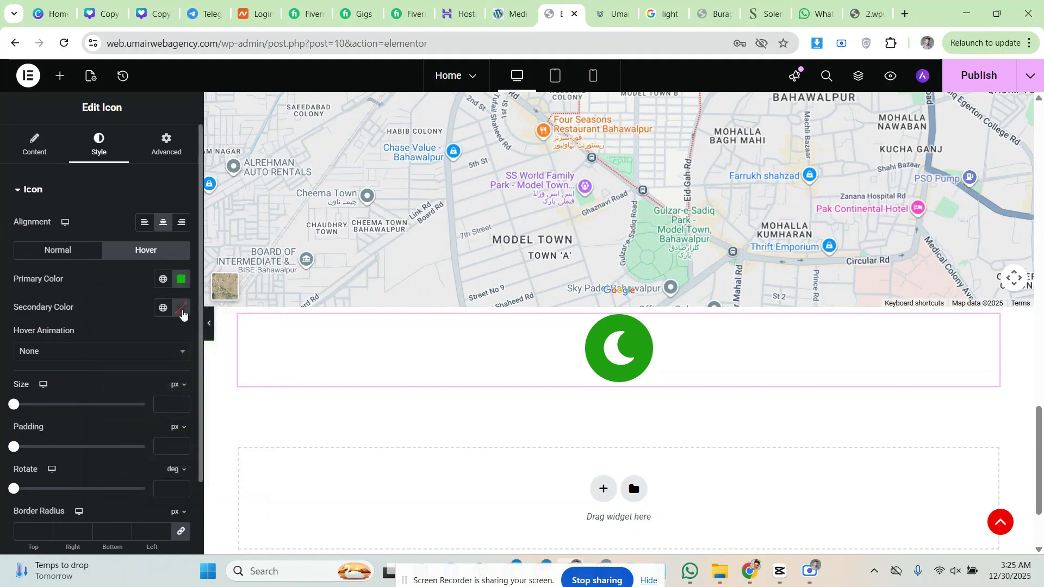
click(181, 308)
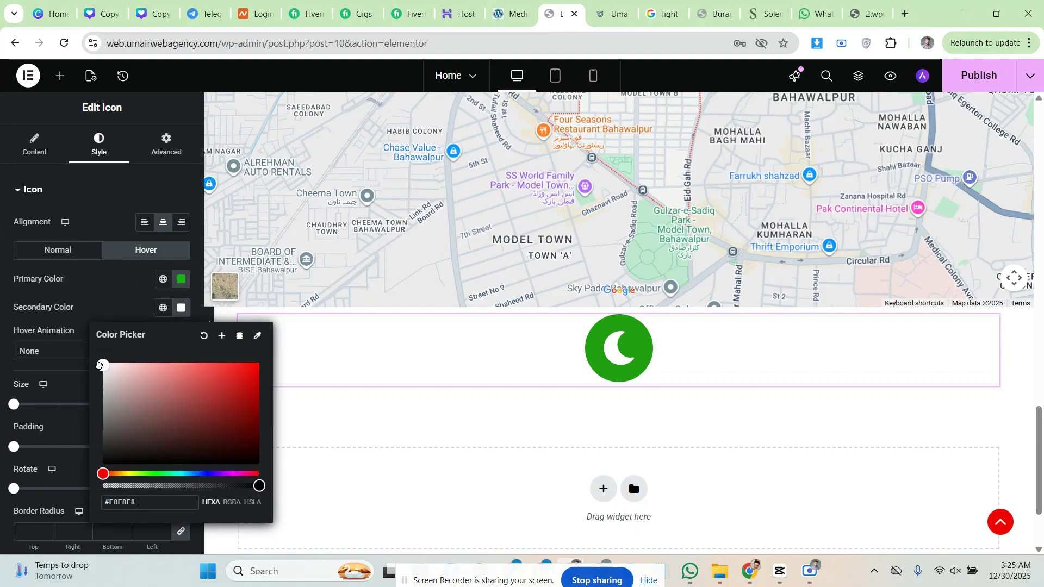
click(591, 409)
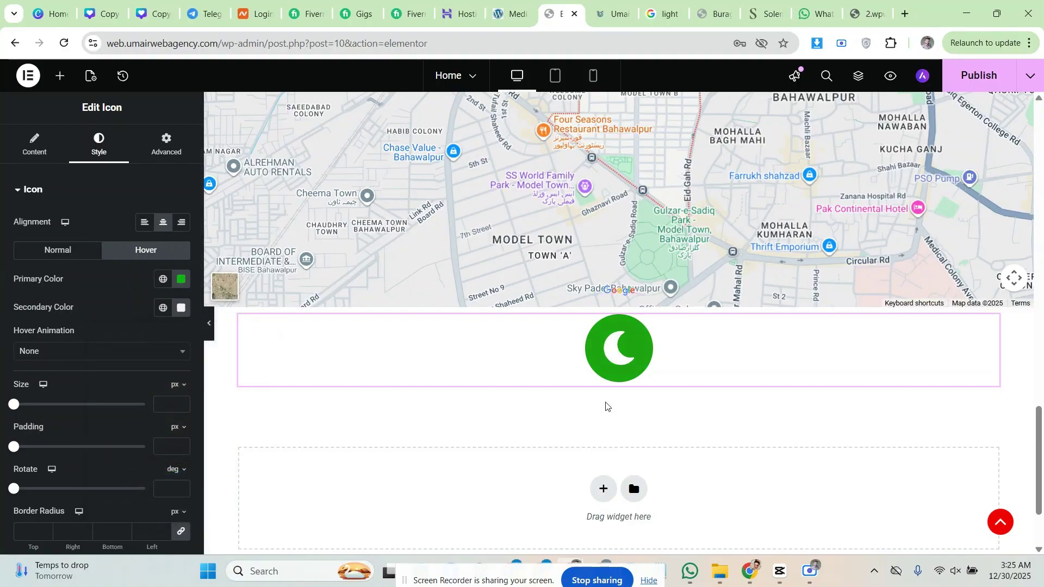
Swap the icon's hover colors, making the secondary color green and the primary color light grey #E6E6E6
click(181, 308)
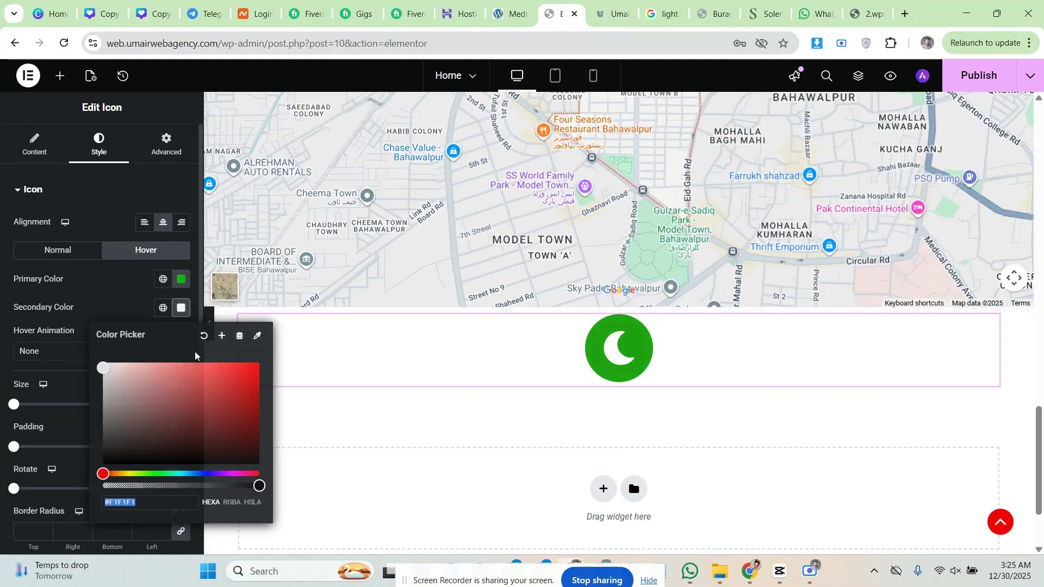
click(228, 385)
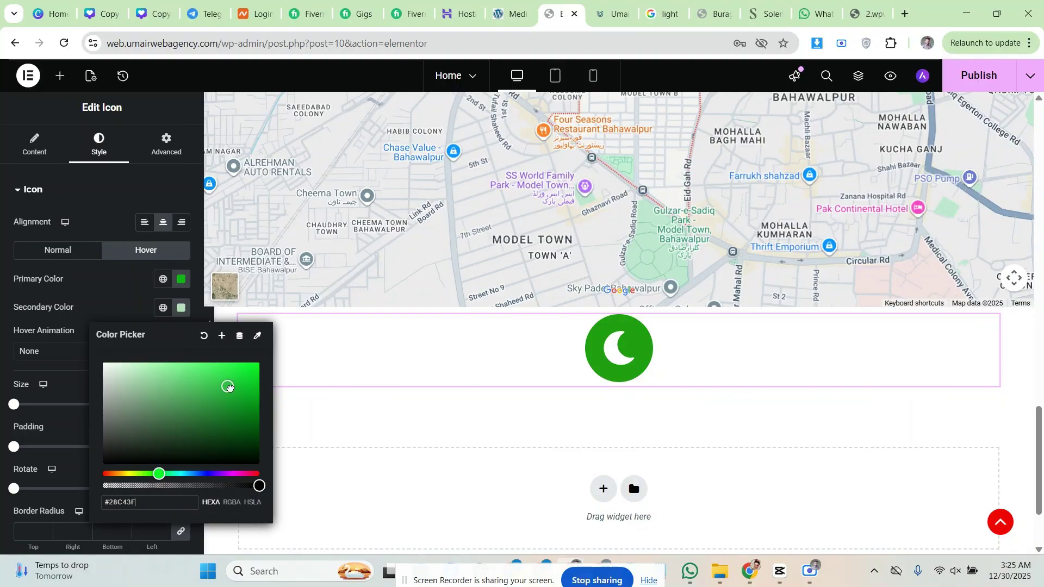
click(181, 279)
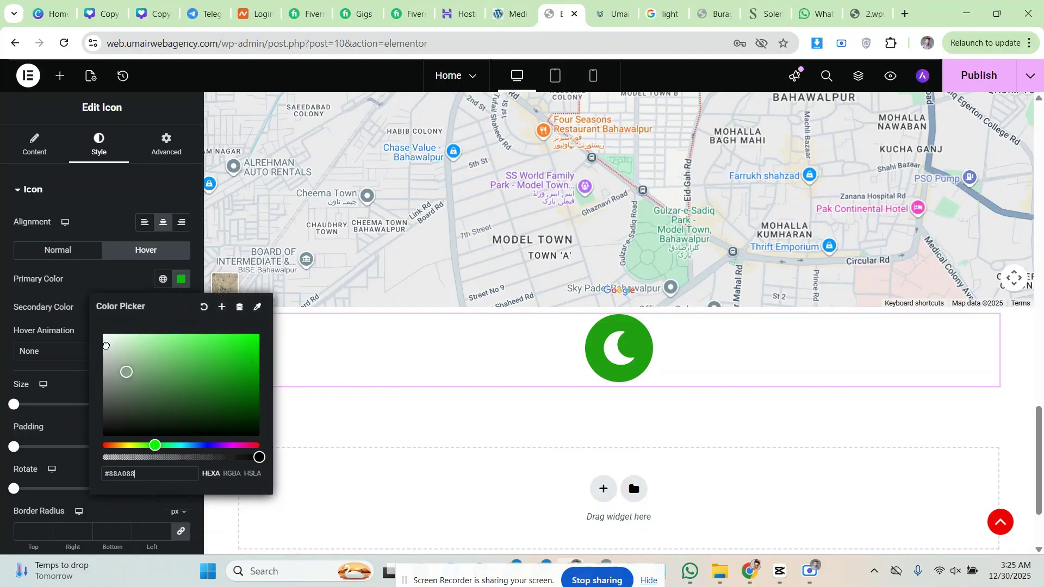
click(104, 331)
click(622, 368)
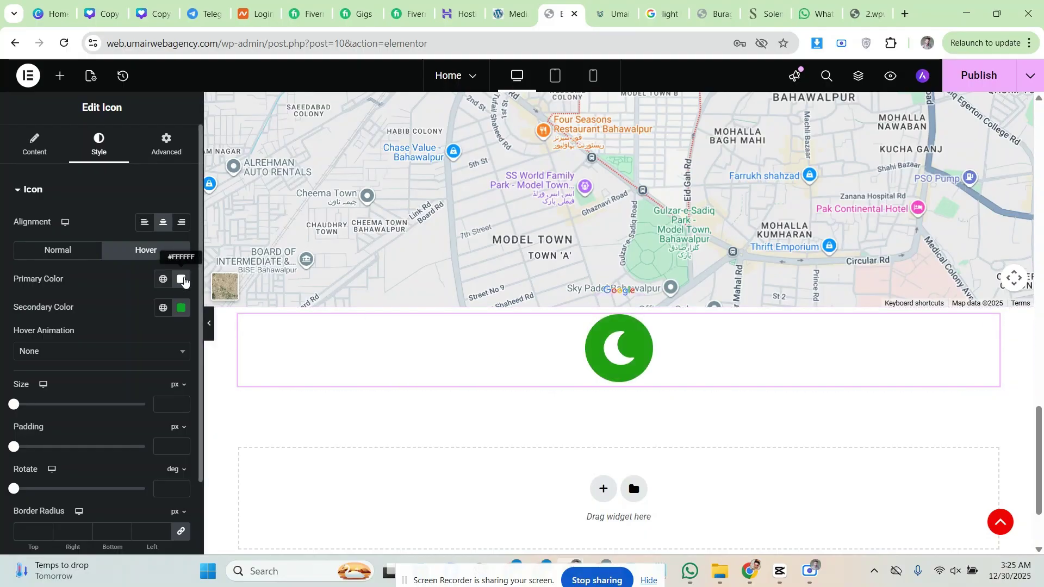
click(181, 279)
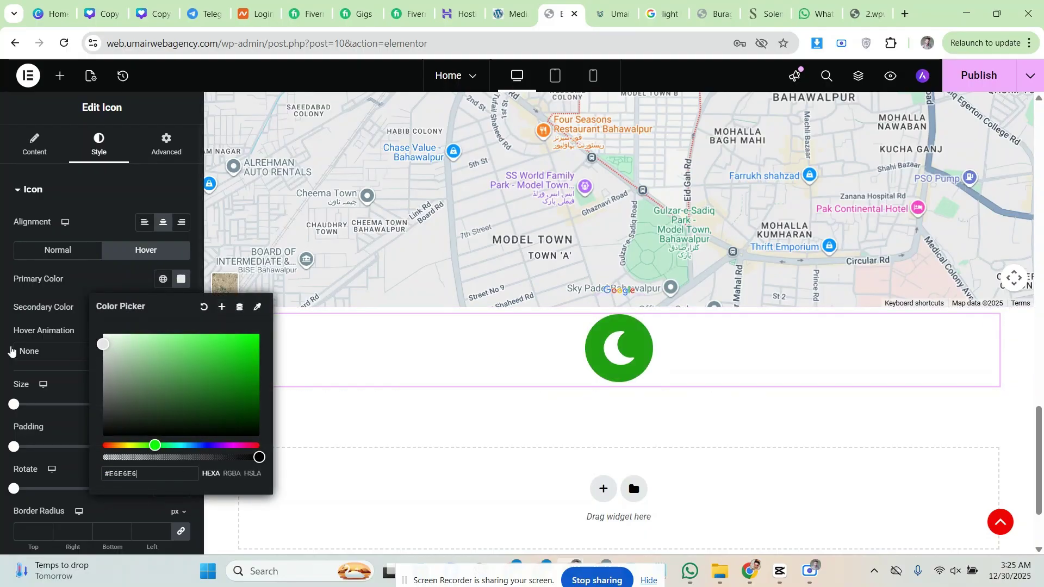
click(11, 350)
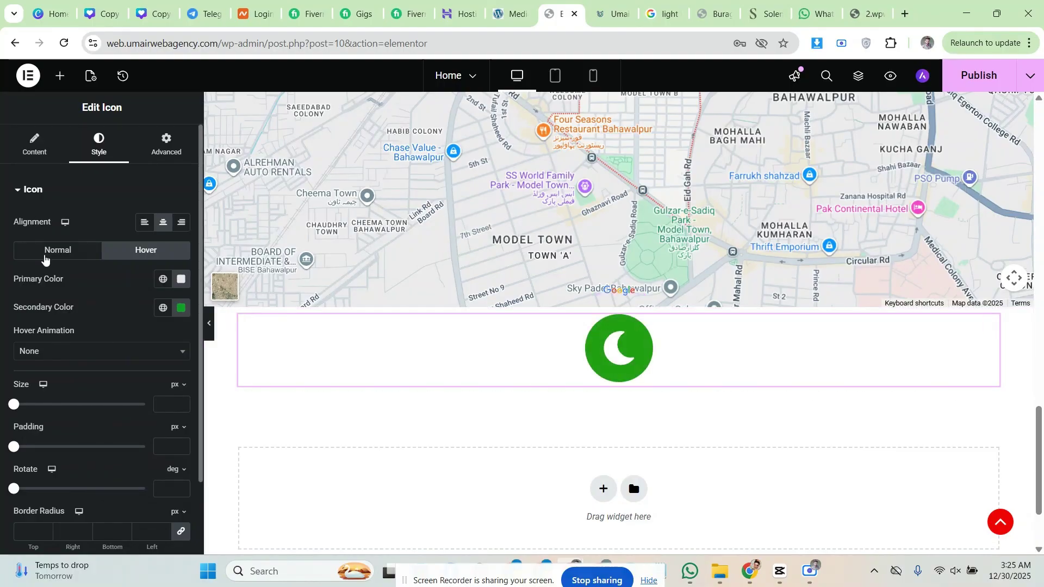
Set the moon icon's size to 80 px and its padding to 30 px
click(45, 256)
scroll(4, 353, down, 1)
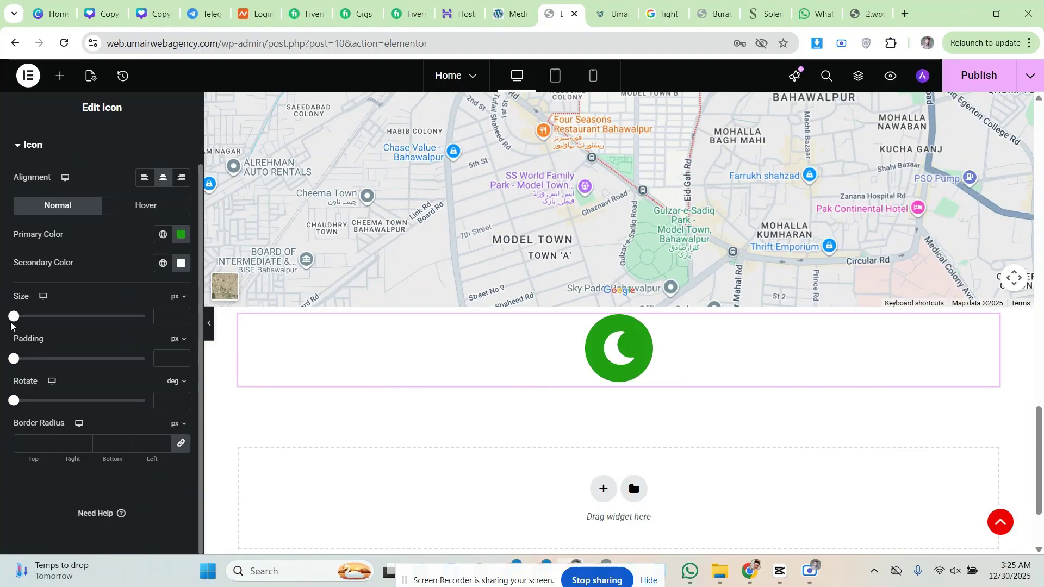
drag(14, 317, 39, 323)
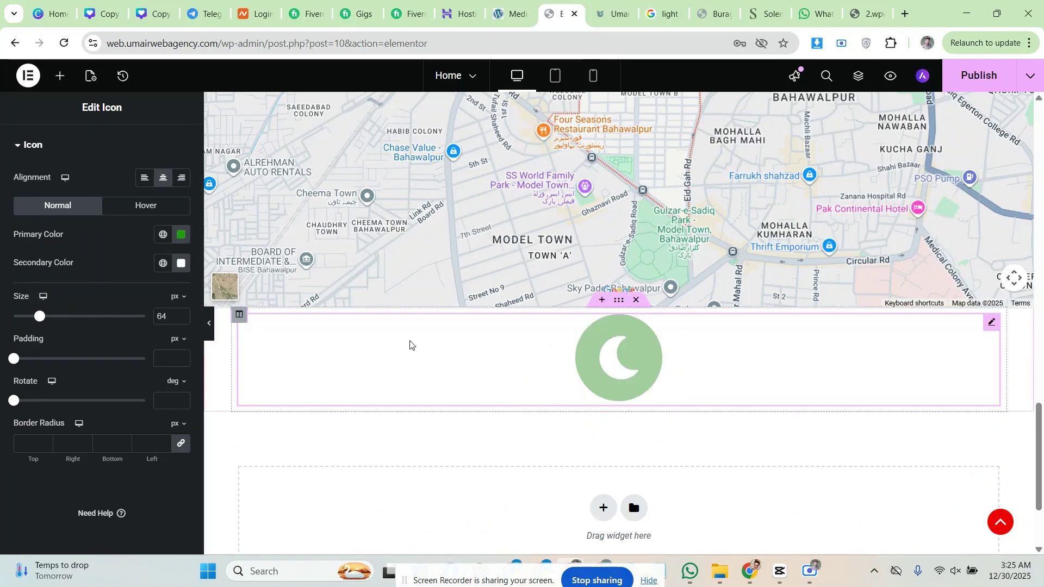
drag(40, 320, 47, 321)
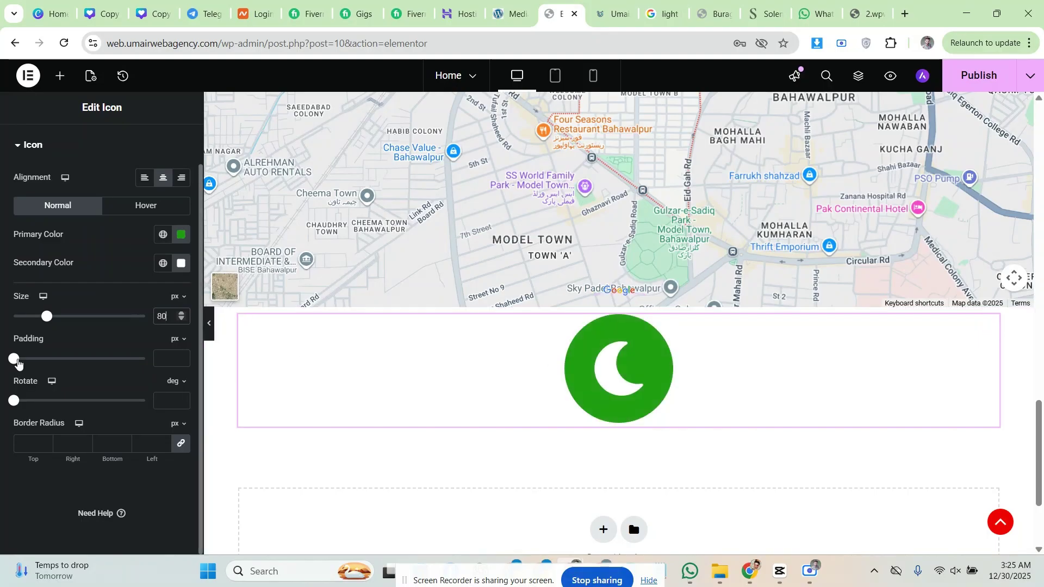
click(14, 363)
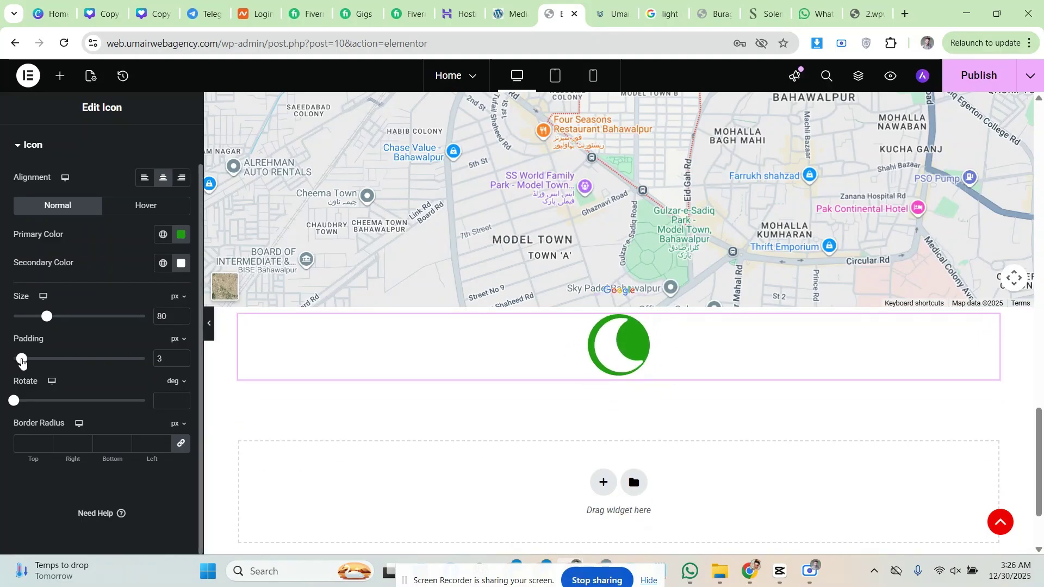
drag(31, 364, 92, 376)
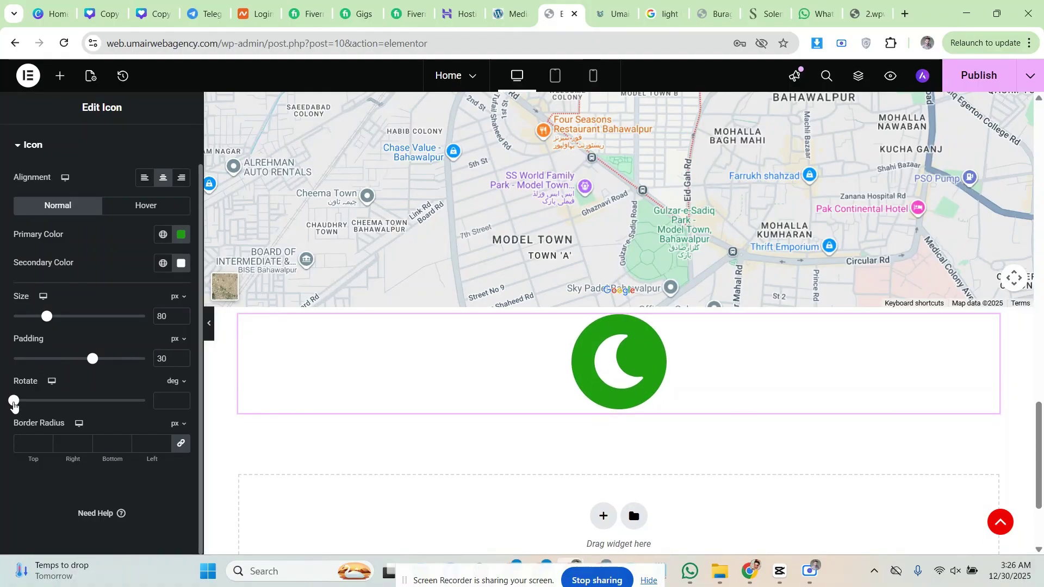
Set the icon's rotation to 0 degrees and its linked border radius to 100 px on all sides
mouse_move(14, 403)
mouse_down()
mouse_move(128, 405)
mouse_move(1, 403)
mouse_up()
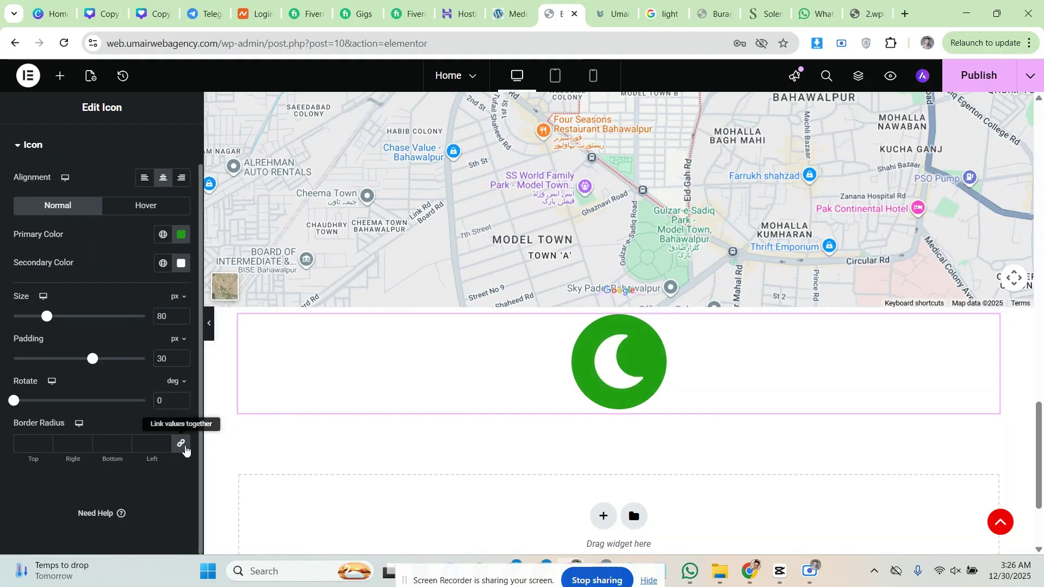
click(183, 447)
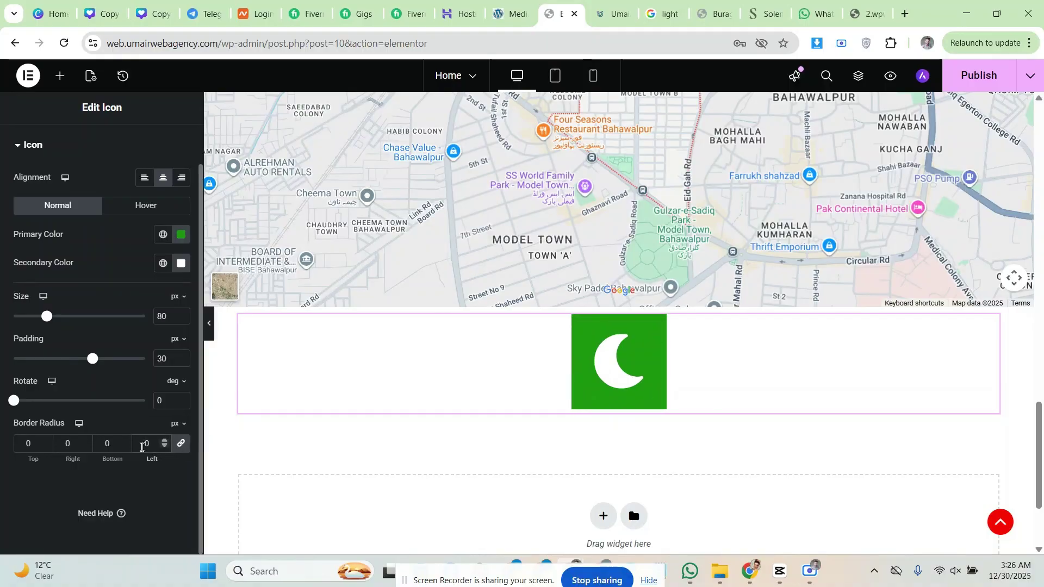
text(00)
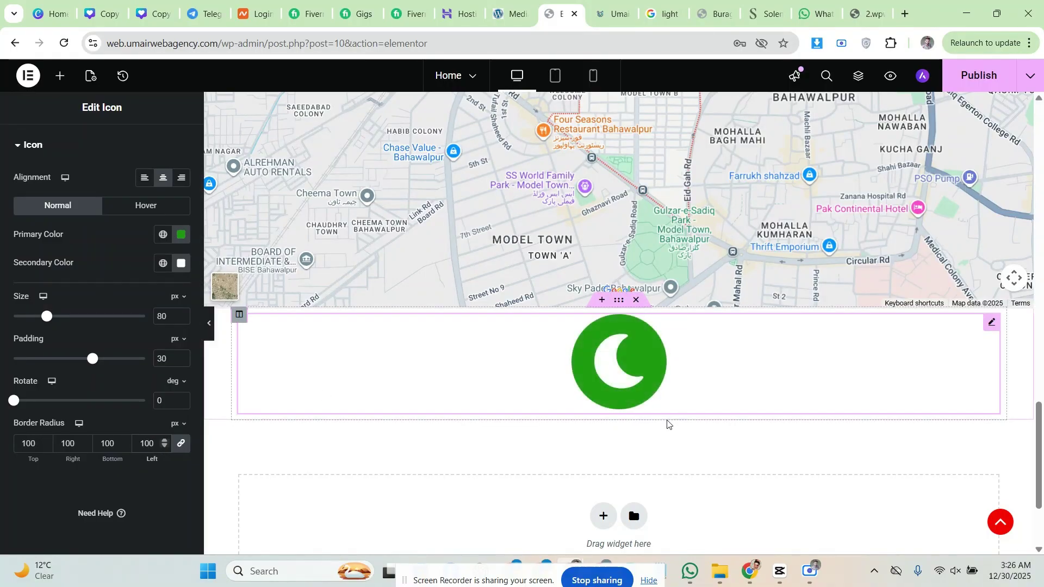
Set the icon's hover animation to Grow and return to its content settings
scroll(4, 340, up, 1)
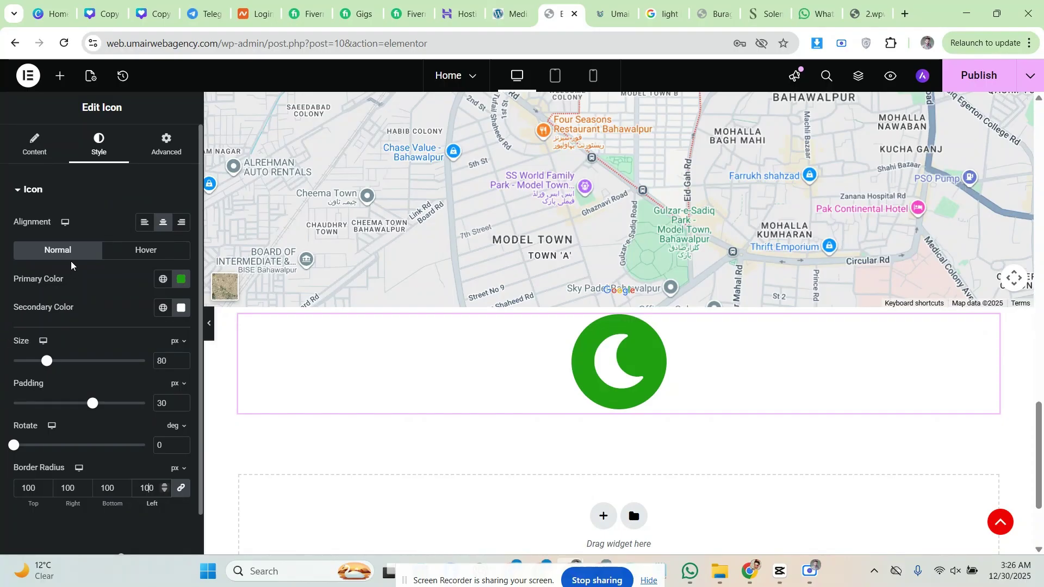
click(136, 262)
click(88, 352)
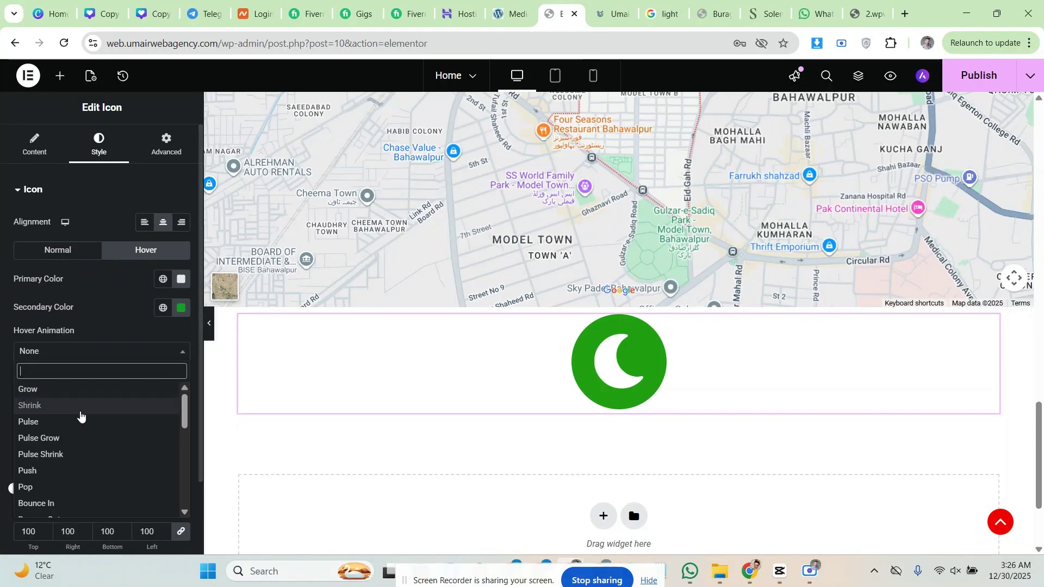
click(72, 403)
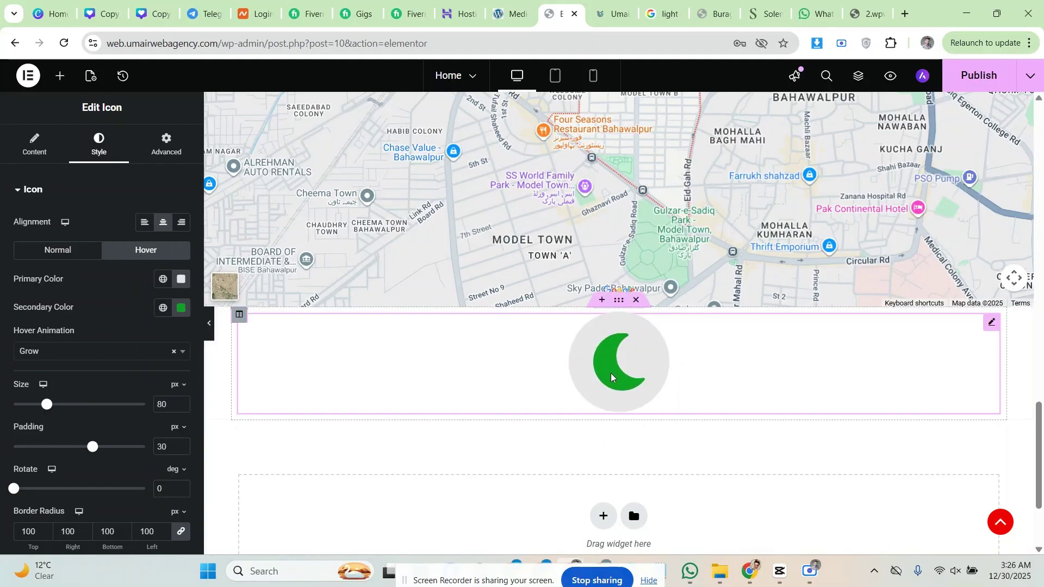
click(72, 262)
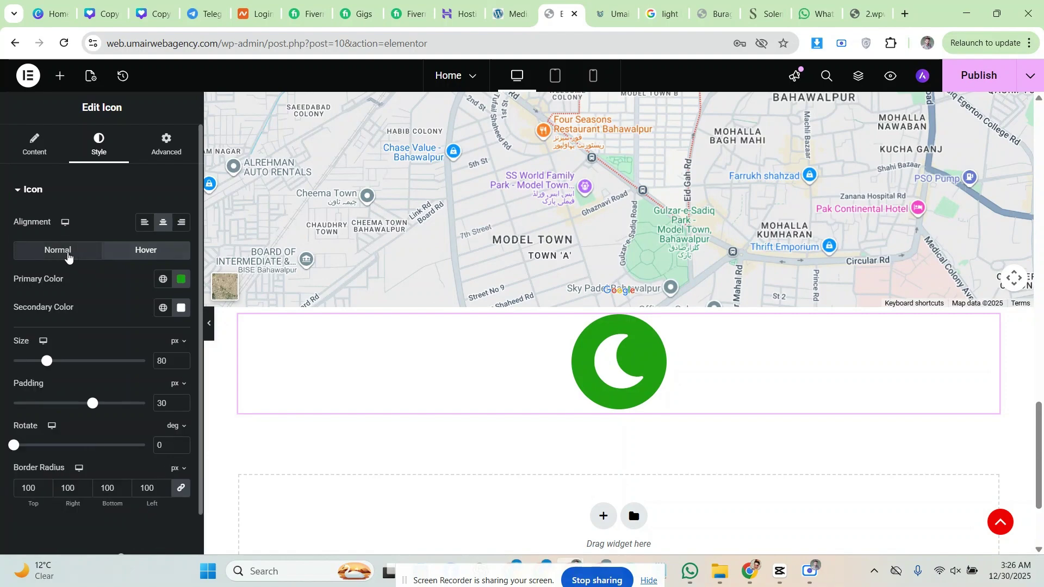
click(35, 160)
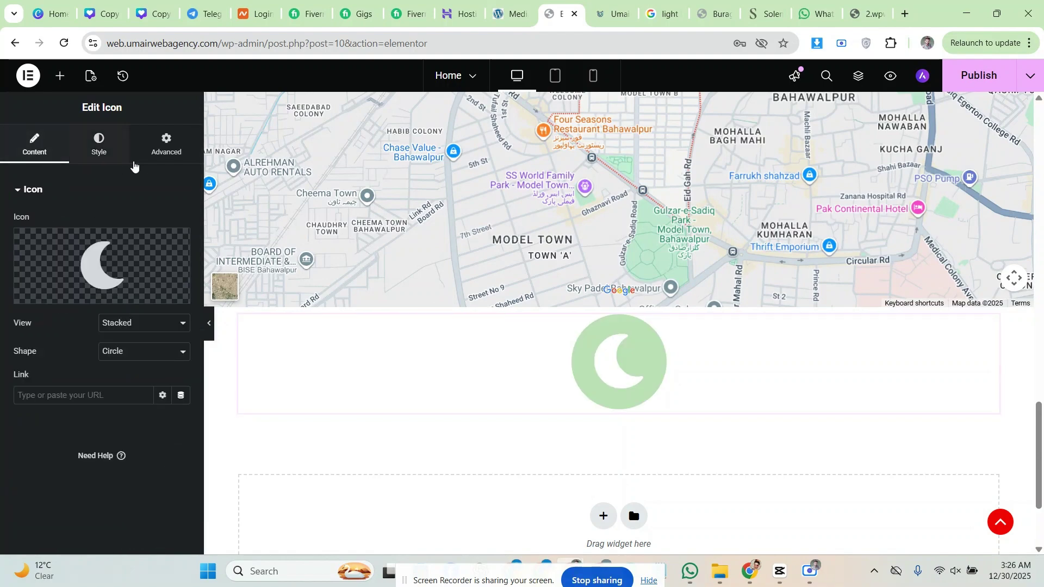
Look over the list of Basic widgets and publish the home page
click(60, 76)
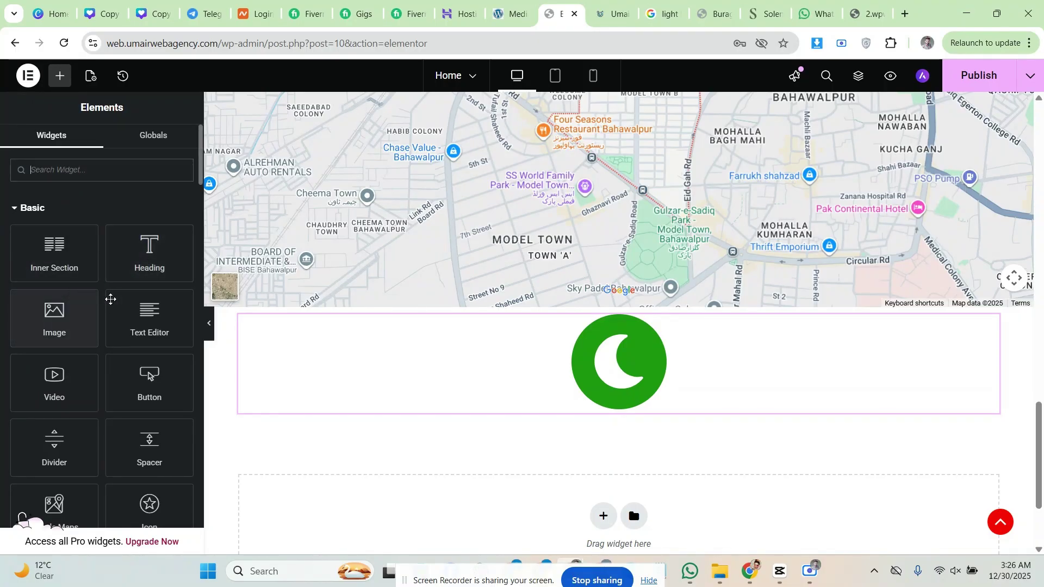
scroll(109, 298, down, 1)
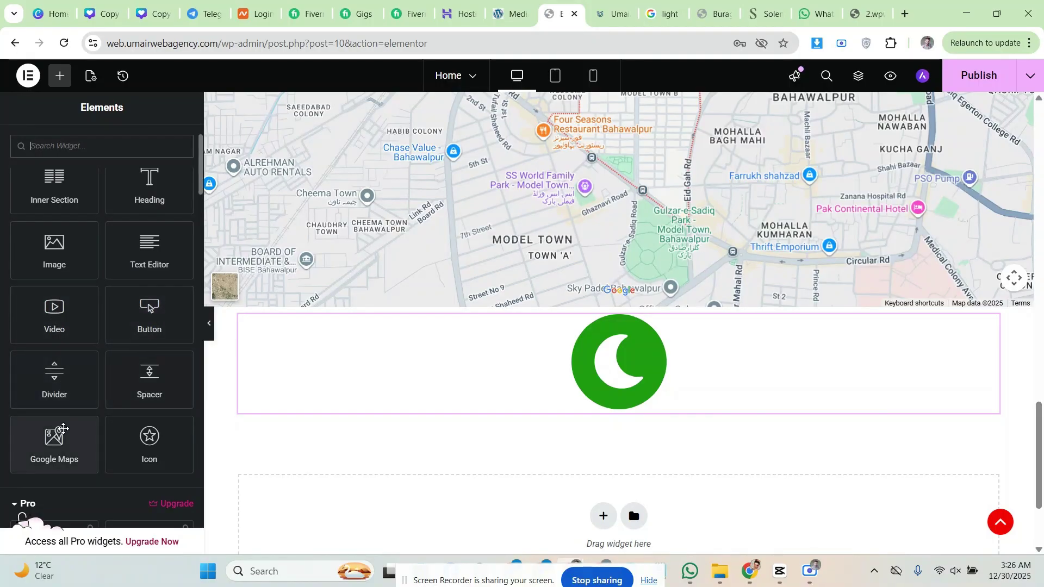
scroll(156, 430, up, 1)
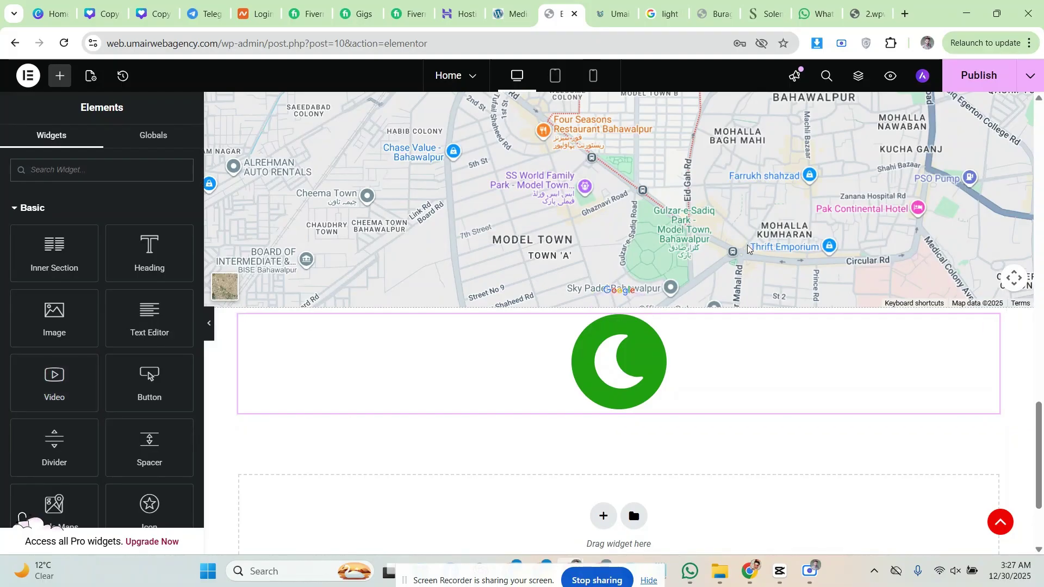
click(983, 76)
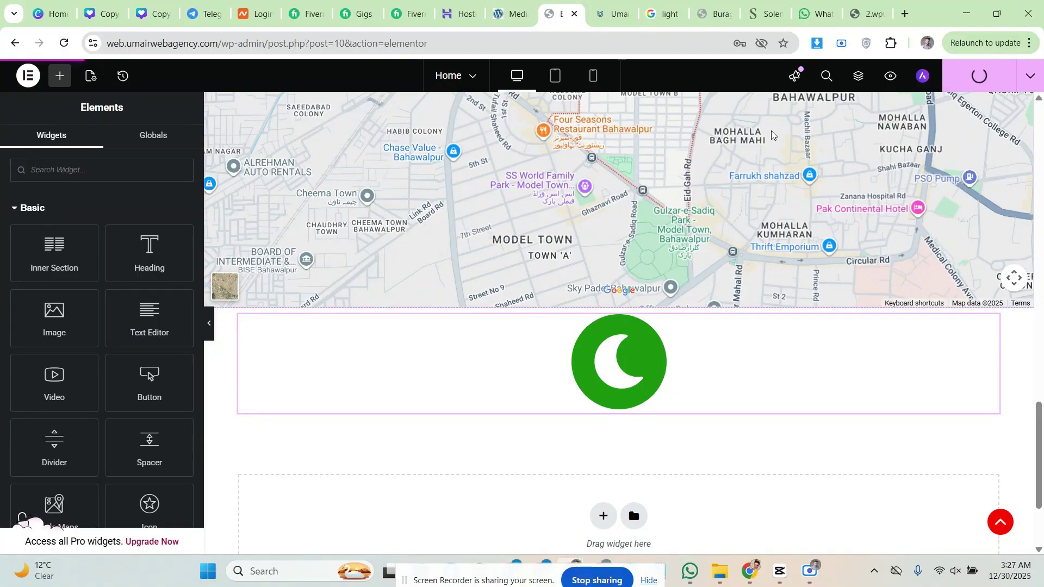
Switch to the web agency's live site and view the top of its home page
click(603, 10)
scroll(459, 149, up, 6)
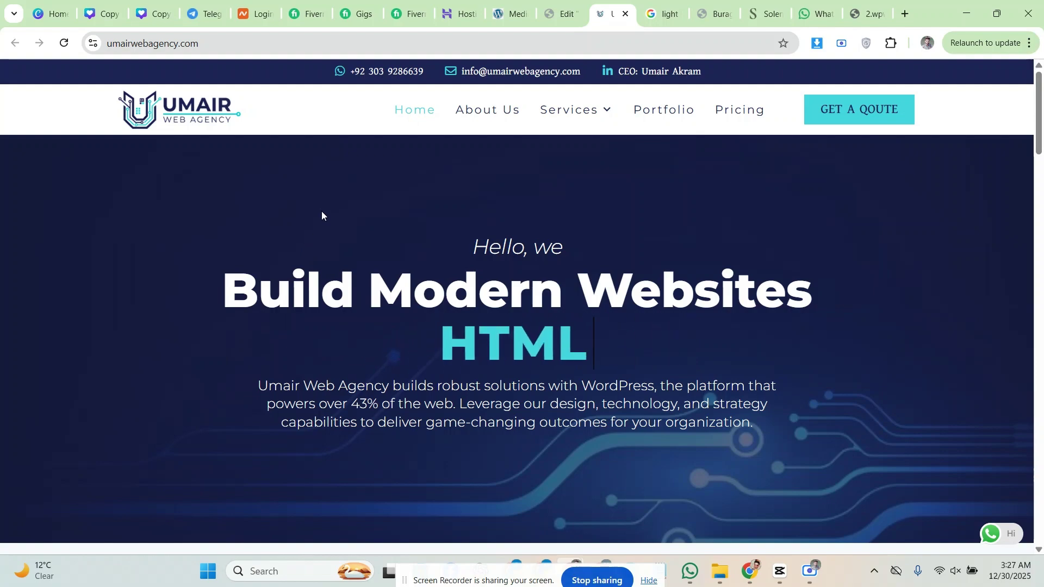
Examine the home page's hero section, reading its heading, animated platform name and introductory paragraph
triple_click(468, 248)
drag(445, 294, 526, 313)
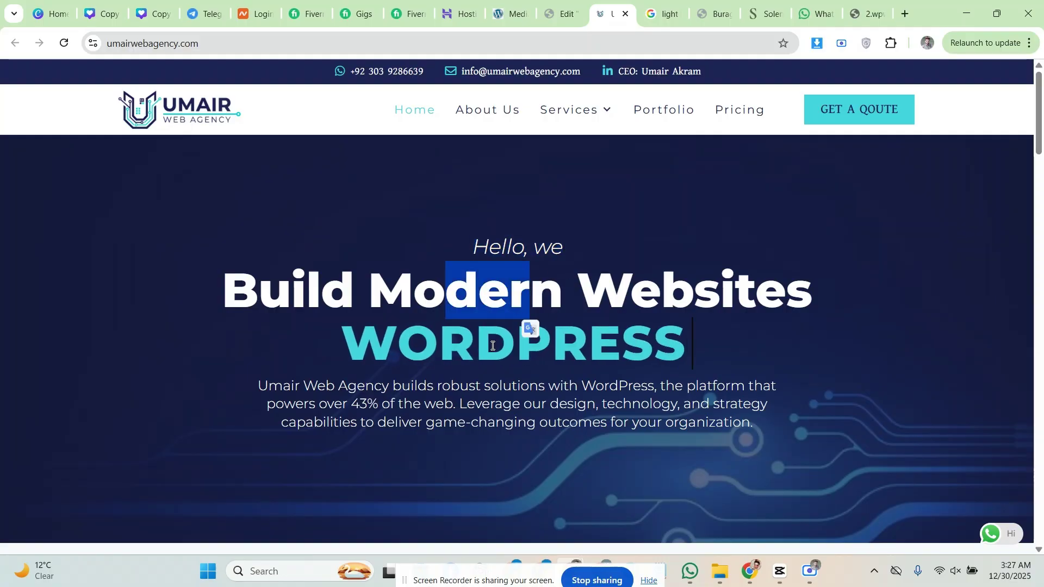
click(465, 341)
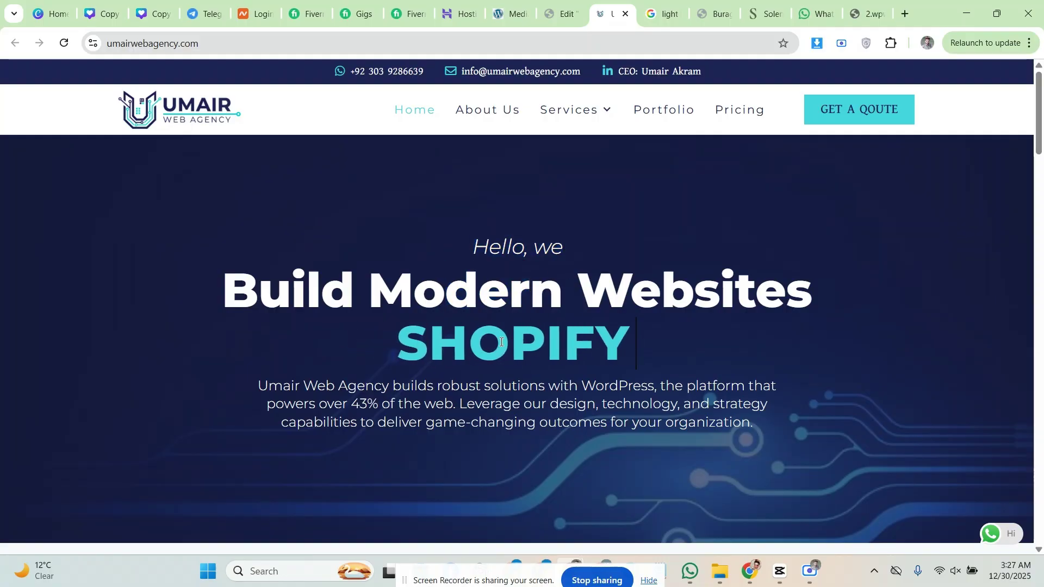
scroll(459, 400, down, 1)
drag(425, 336, 530, 349)
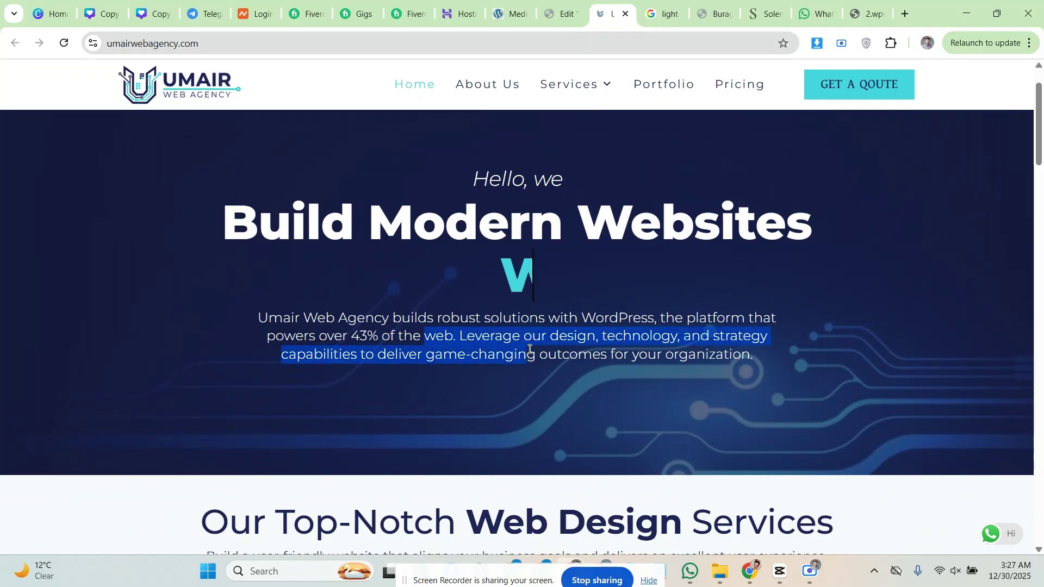
click(497, 325)
Read the "Our Top-Notch Web Design Services" heading and subtitle and look over the three service cards
scroll(469, 306, down, 3)
drag(221, 312, 843, 345)
click(777, 325)
scroll(777, 324, down, 1)
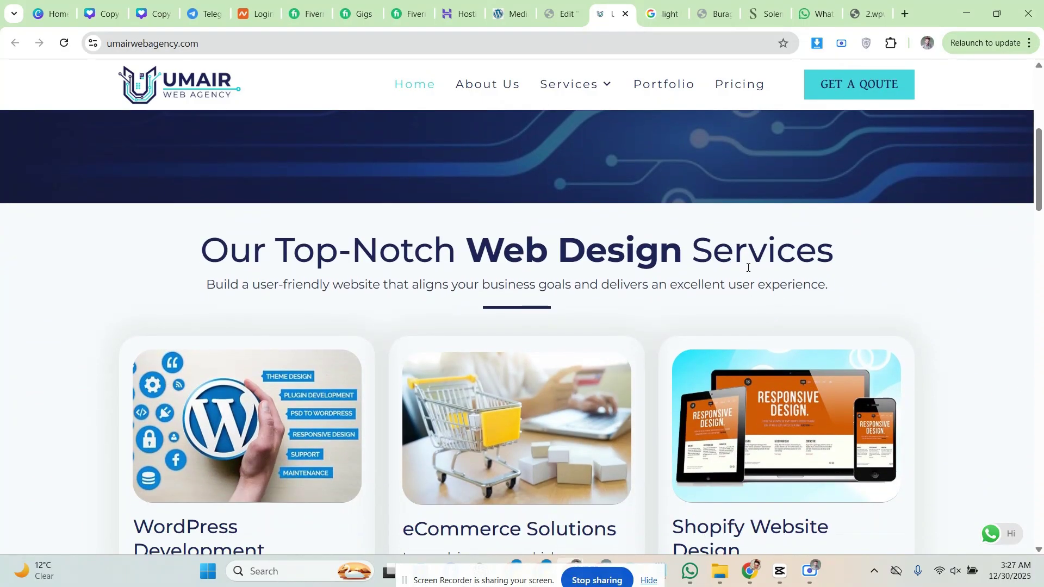
drag(646, 286, 504, 285)
click(504, 286)
scroll(468, 279, down, 1)
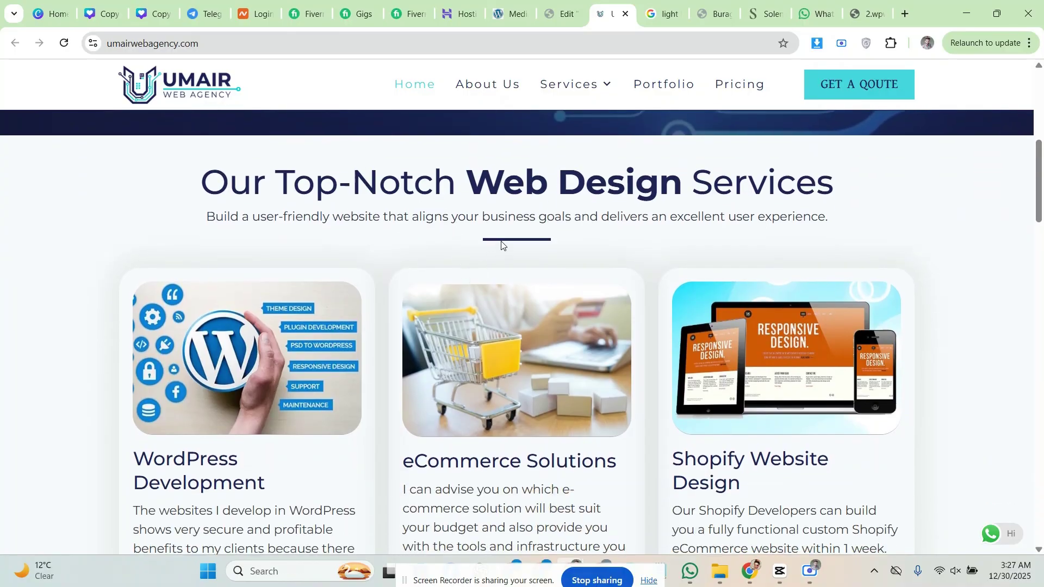
scroll(373, 271, down, 2)
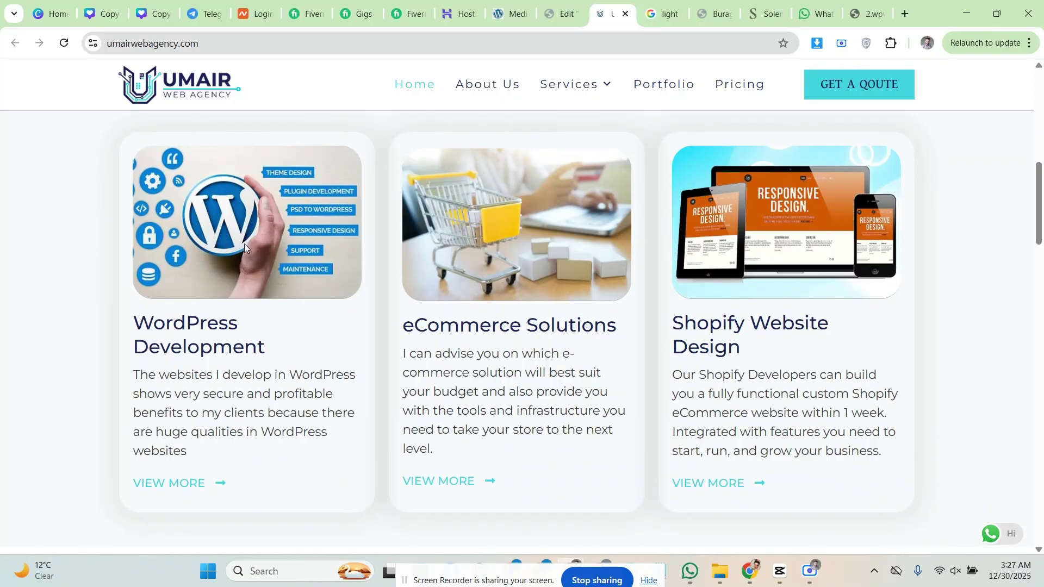
drag(216, 408, 175, 393)
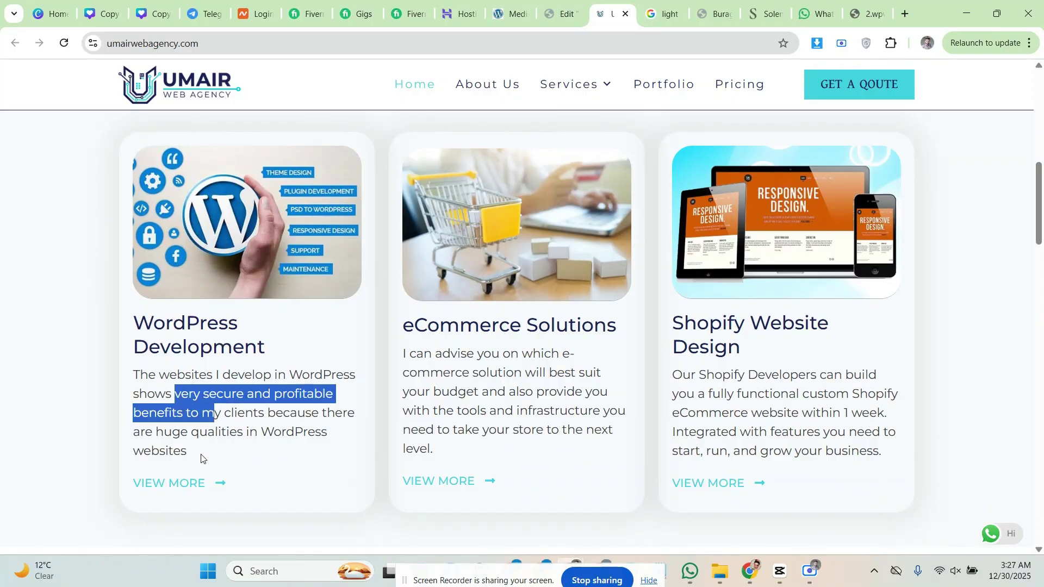
click(98, 417)
Look over the "My Recent Work" section, including its description and website previews
scroll(852, 353, down, 5)
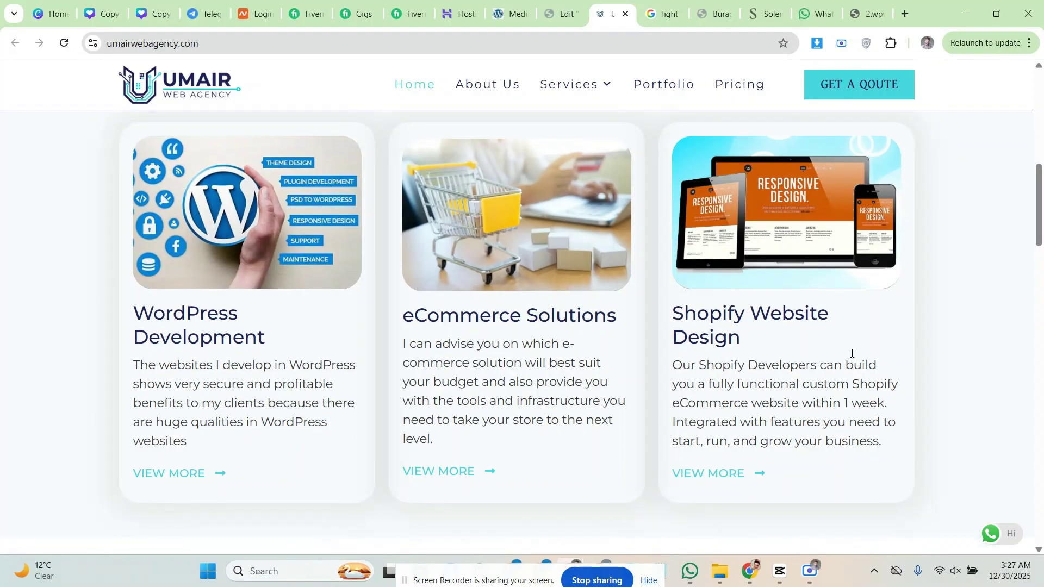
double_click(438, 263)
drag(571, 302, 506, 302)
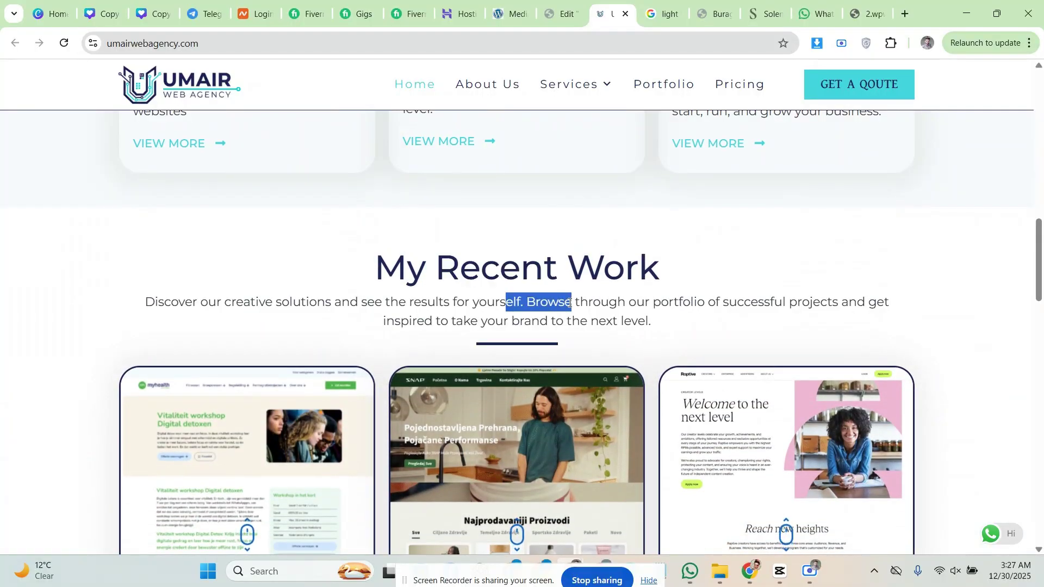
scroll(304, 310, down, 3)
scroll(303, 311, down, 5)
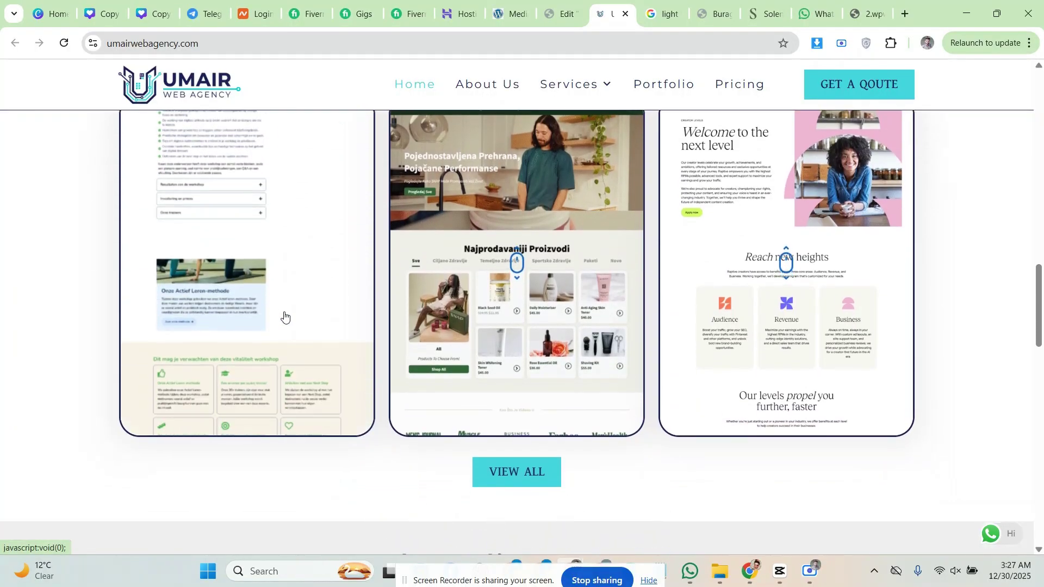
scroll(482, 289, down, 1)
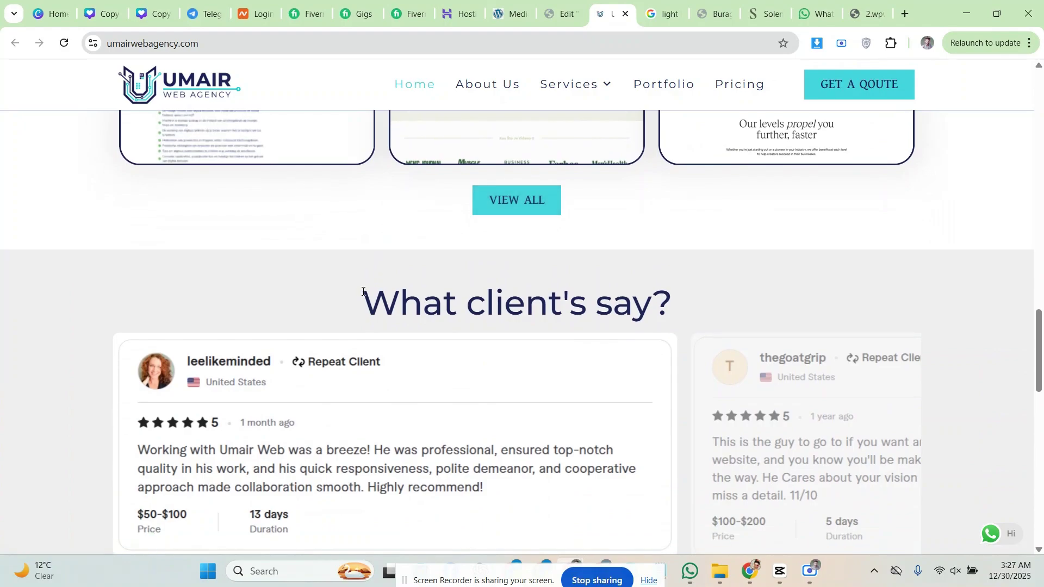
View the "What client's say?" section and its carousel of client reviews
drag(361, 303, 652, 272)
click(479, 312)
scroll(479, 312, down, 1)
scroll(468, 311, down, 2)
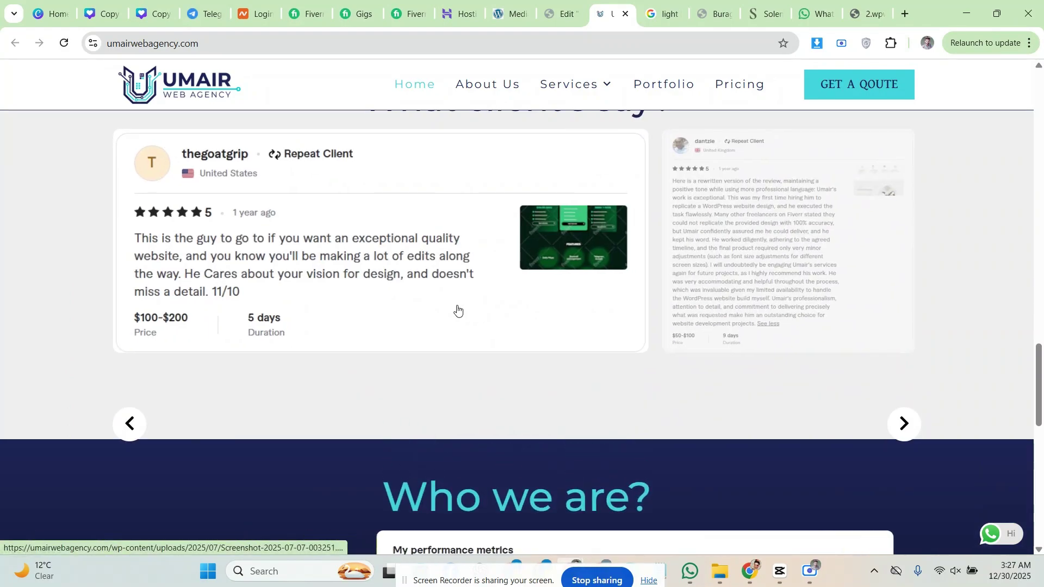
Examine the "Who we are?" section with its performance metrics and counters, down to the home page's footer
scroll(458, 310, down, 3)
scroll(361, 269, down, 4)
scroll(361, 270, up, 2)
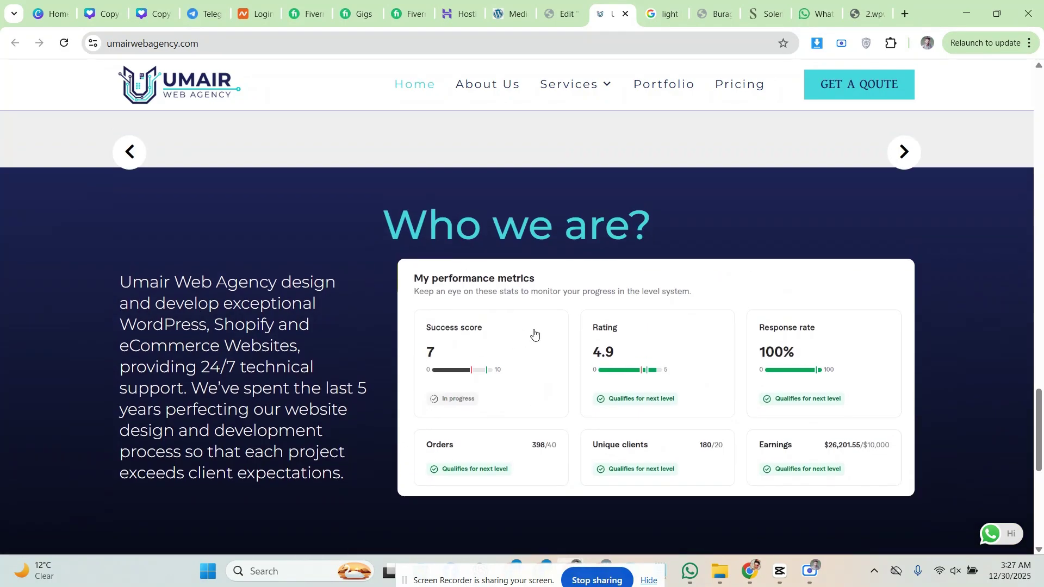
drag(430, 226, 653, 228)
scroll(255, 308, down, 2)
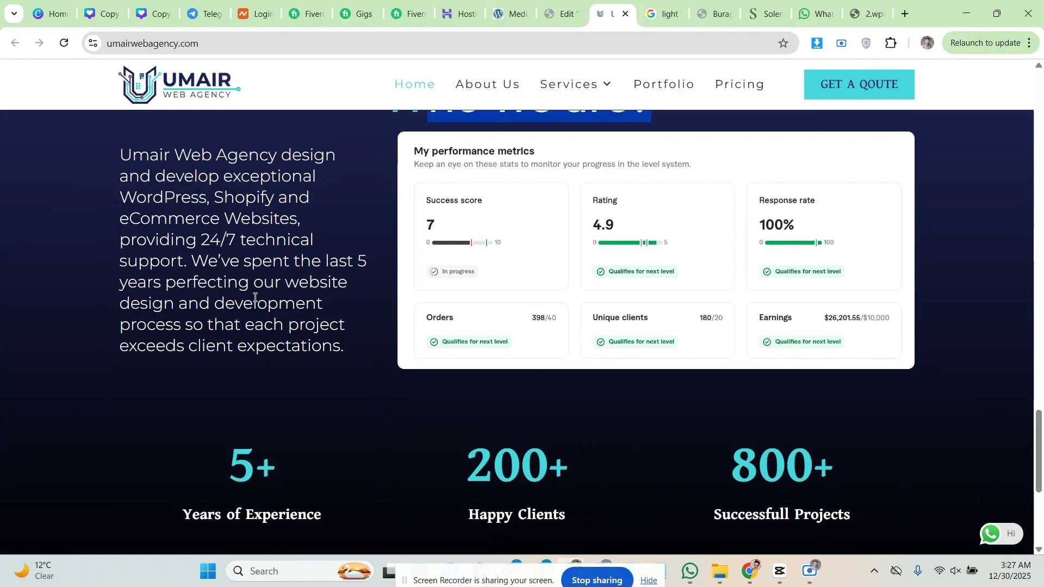
drag(223, 209, 287, 288)
click(287, 288)
scroll(287, 289, down, 2)
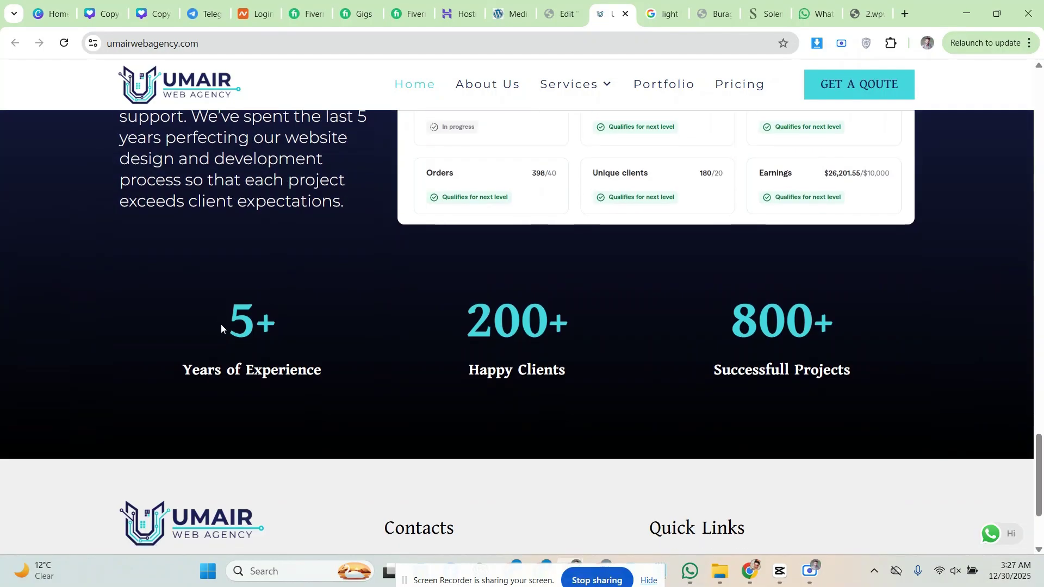
scroll(838, 355, down, 2)
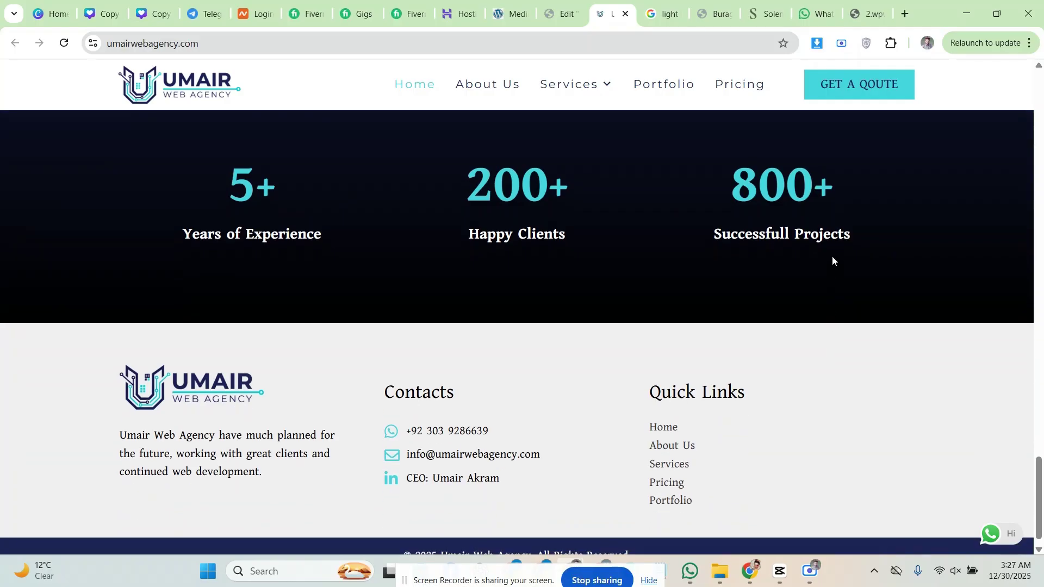
scroll(274, 230, down, 1)
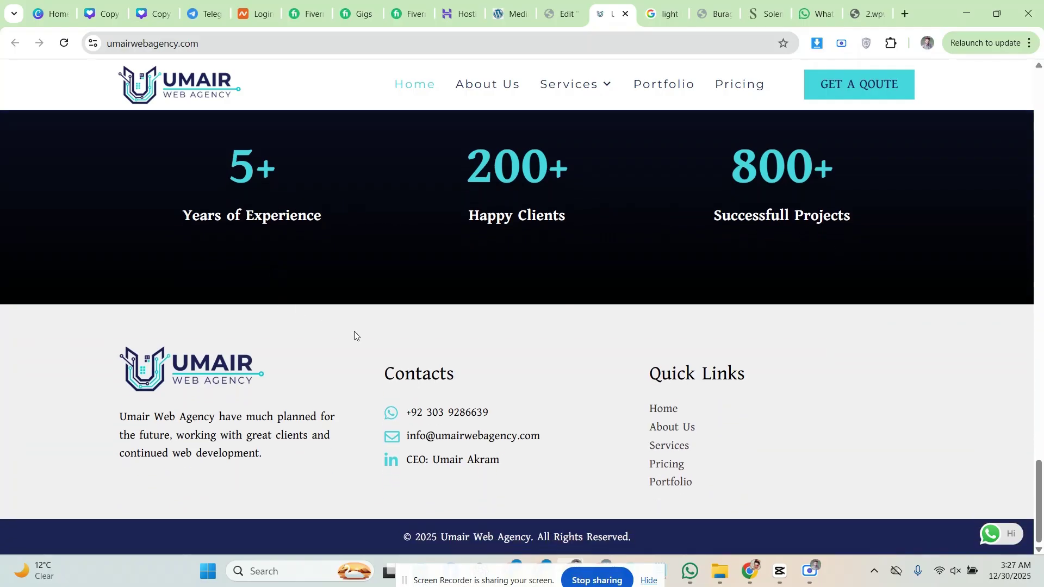
Open the About Us page and read its introduction, expertise and mission text
scroll(354, 335, up, 15)
click(508, 92)
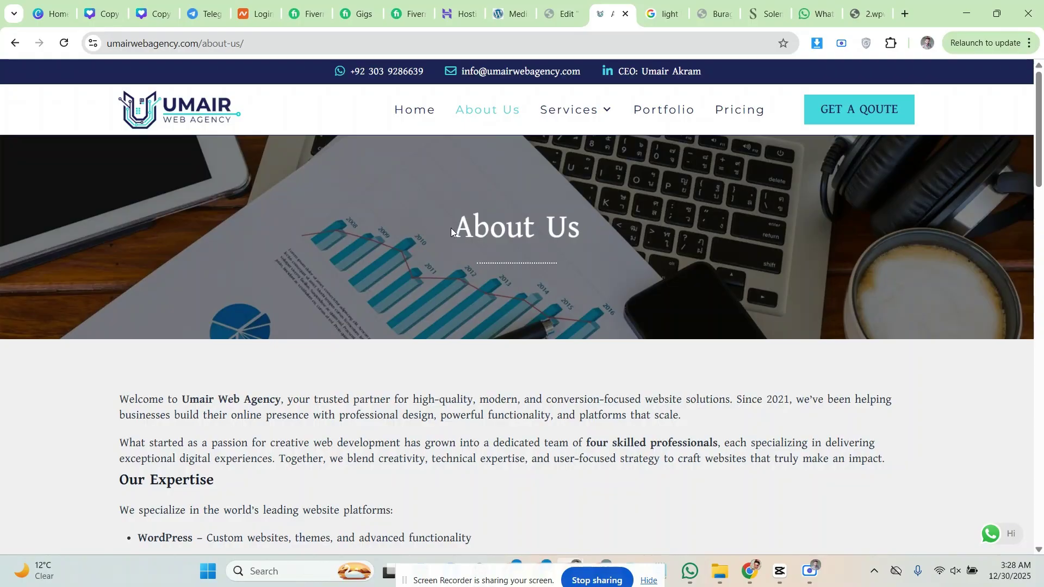
scroll(450, 220, down, 5)
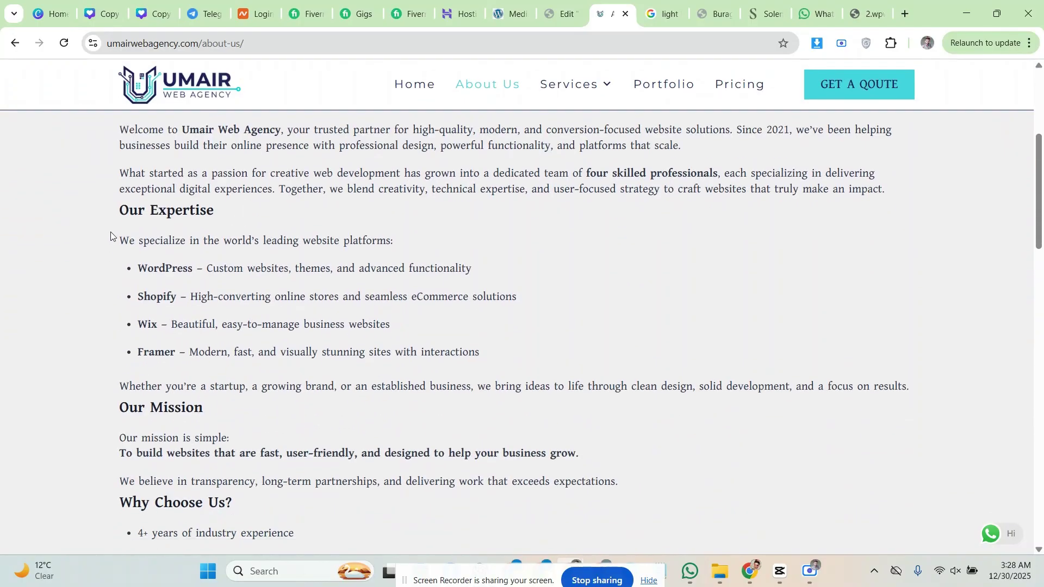
drag(118, 170, 288, 431)
scroll(129, 323, up, 4)
click(128, 326)
click(288, 431)
scroll(279, 350, down, 13)
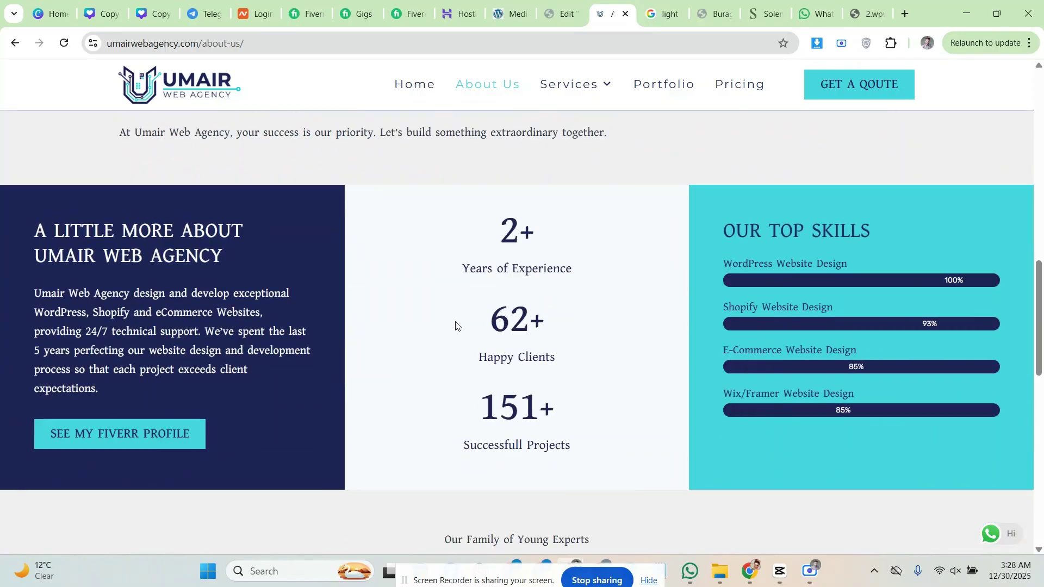
Examine the agency description, the experience counters and the "Our Top Skills" bars on the About Us page
drag(127, 229, 239, 274)
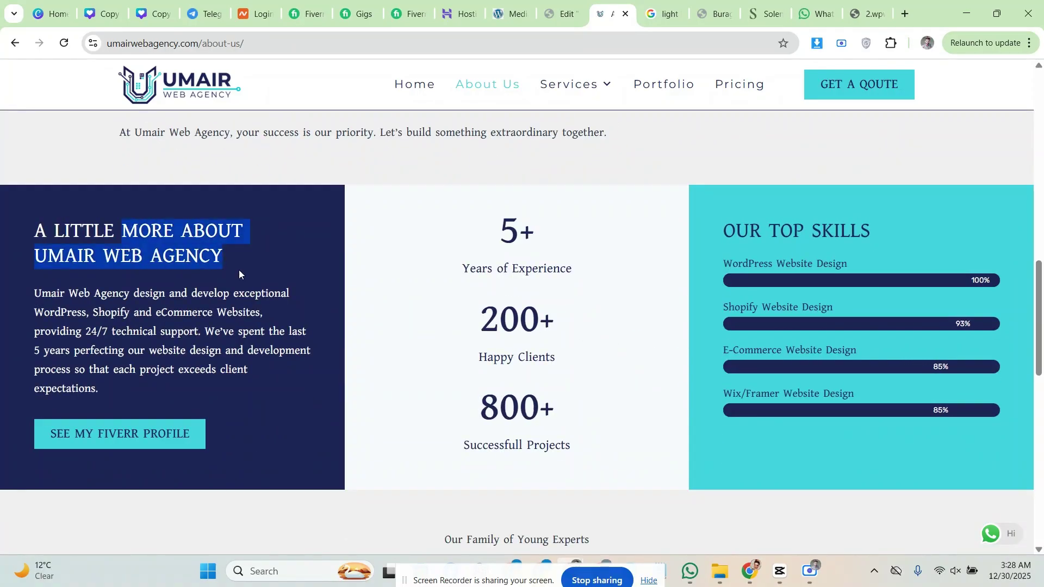
drag(183, 312, 242, 332)
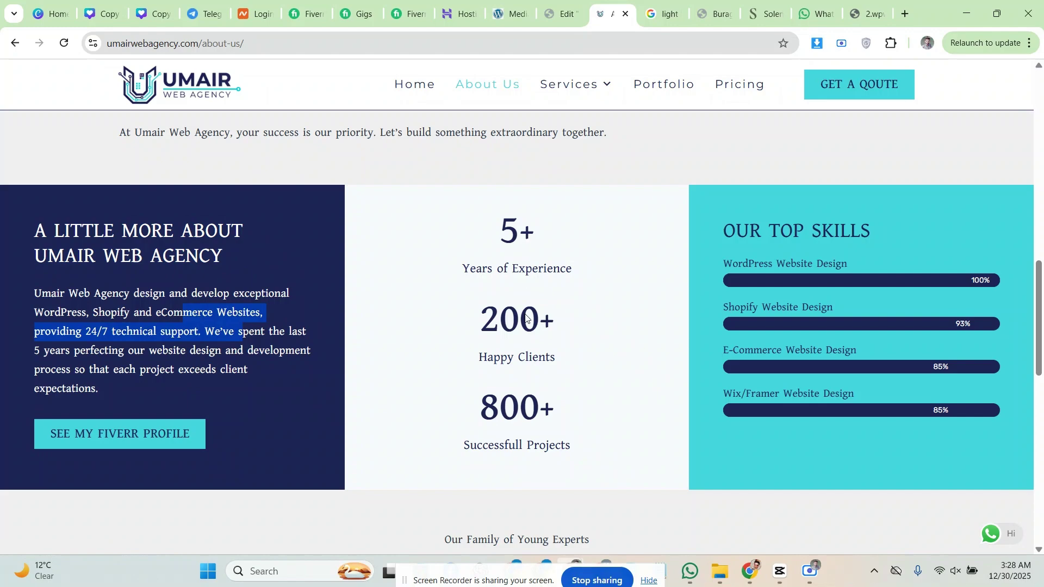
drag(715, 235, 883, 233)
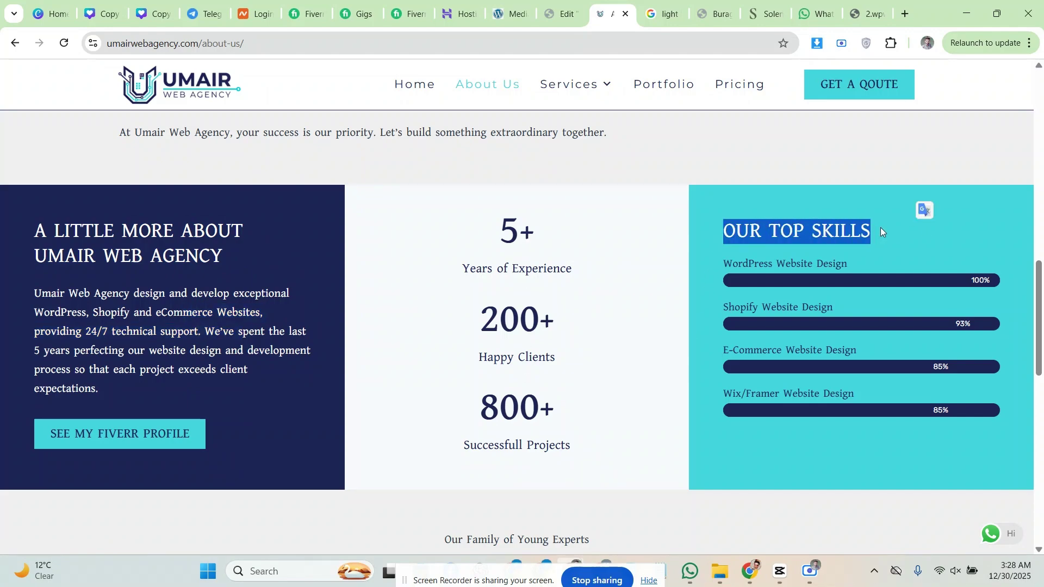
click(833, 266)
Look over the "Meet the Team" section, reading each team member's name and role
scroll(641, 346, down, 6)
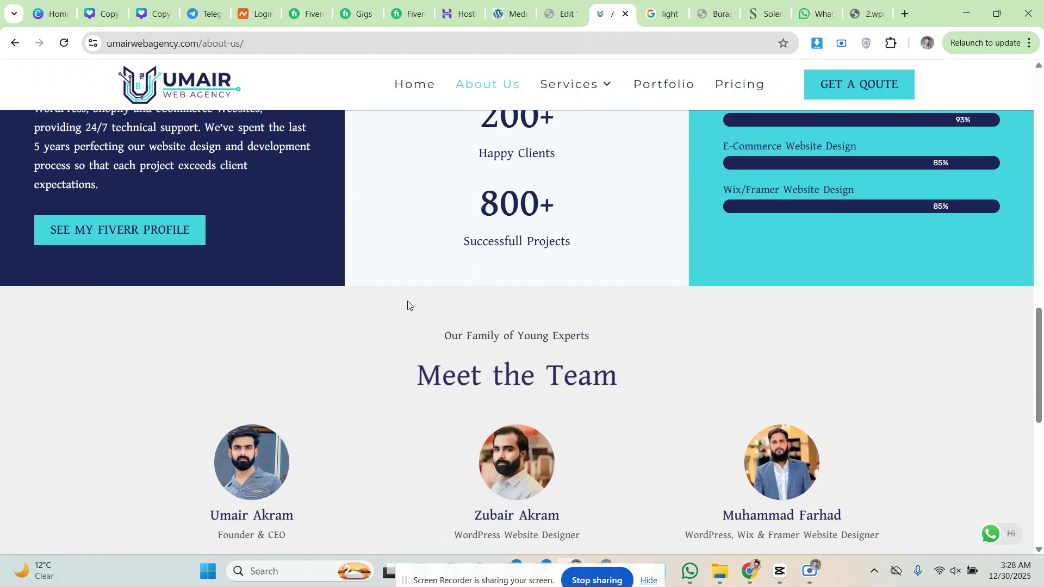
scroll(400, 312, down, 2)
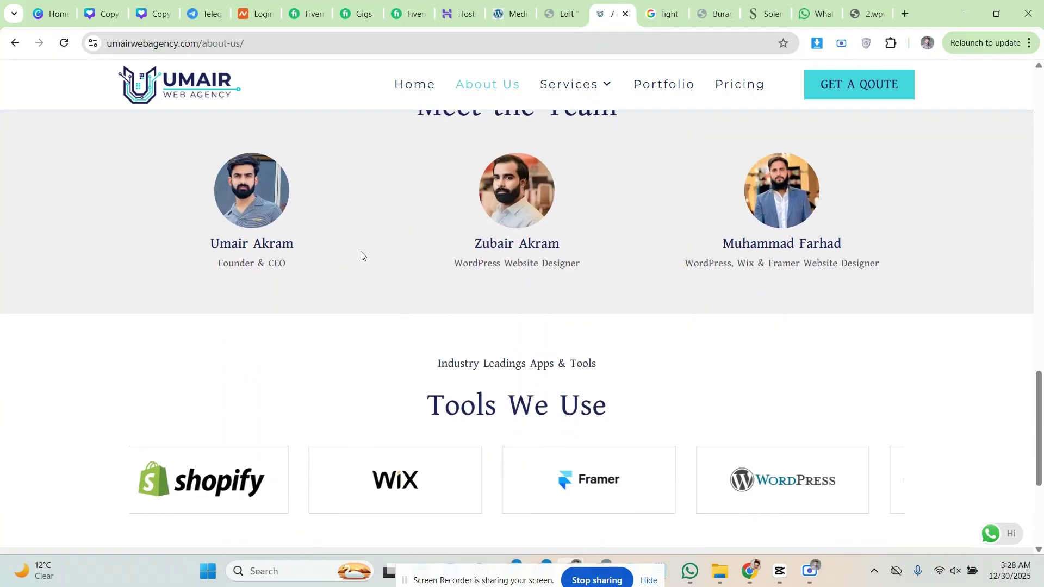
scroll(357, 259, up, 1)
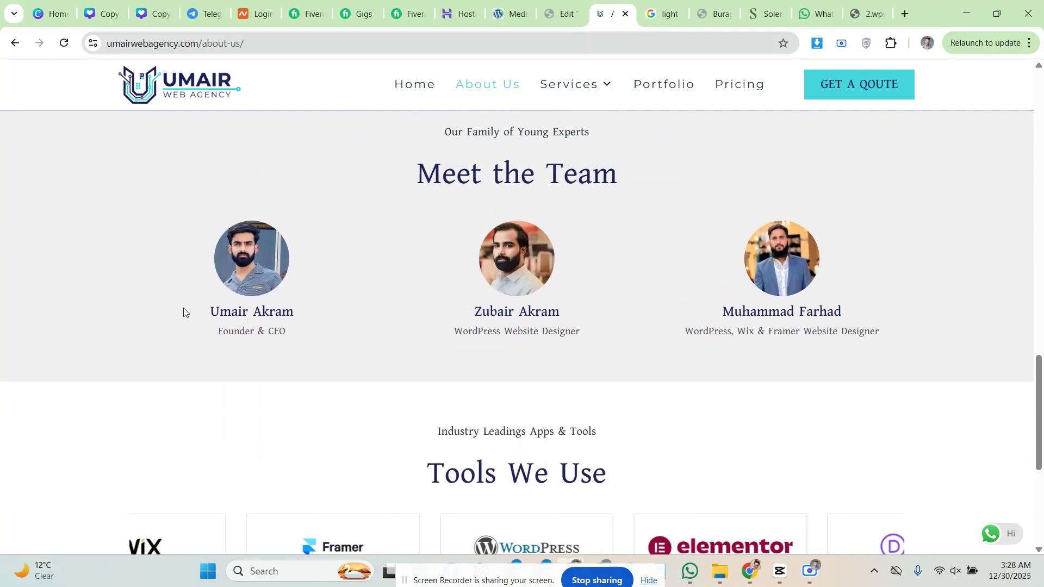
drag(185, 311, 282, 333)
click(256, 332)
click(460, 325)
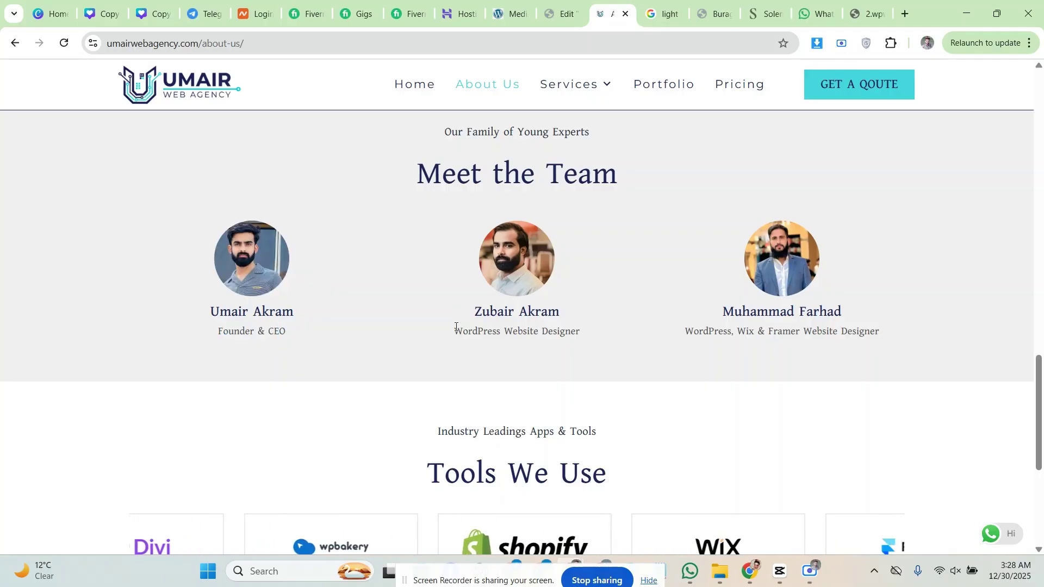
drag(455, 331, 560, 333)
click(530, 293)
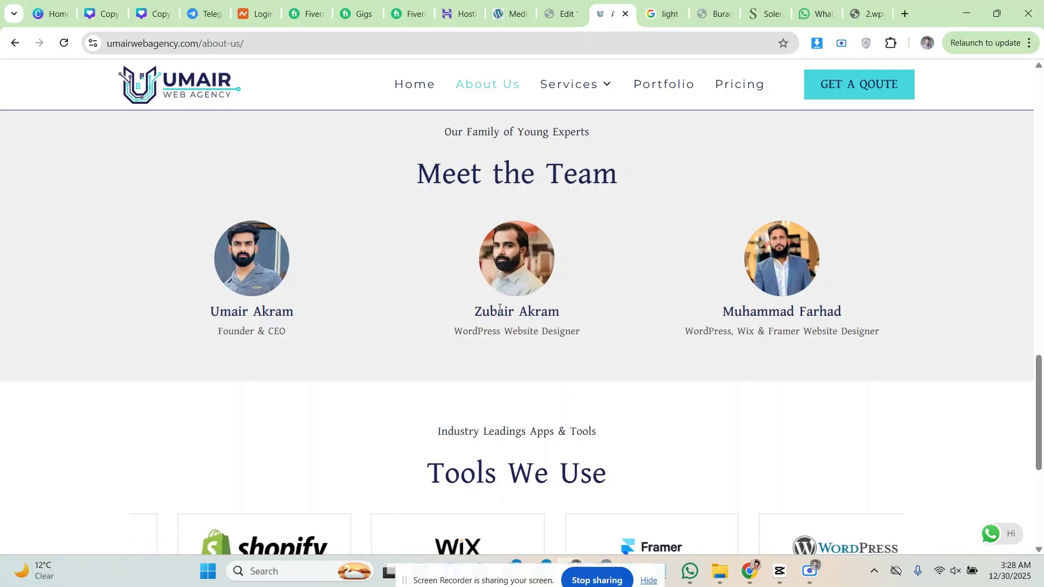
scroll(533, 302, up, 1)
scroll(532, 302, down, 1)
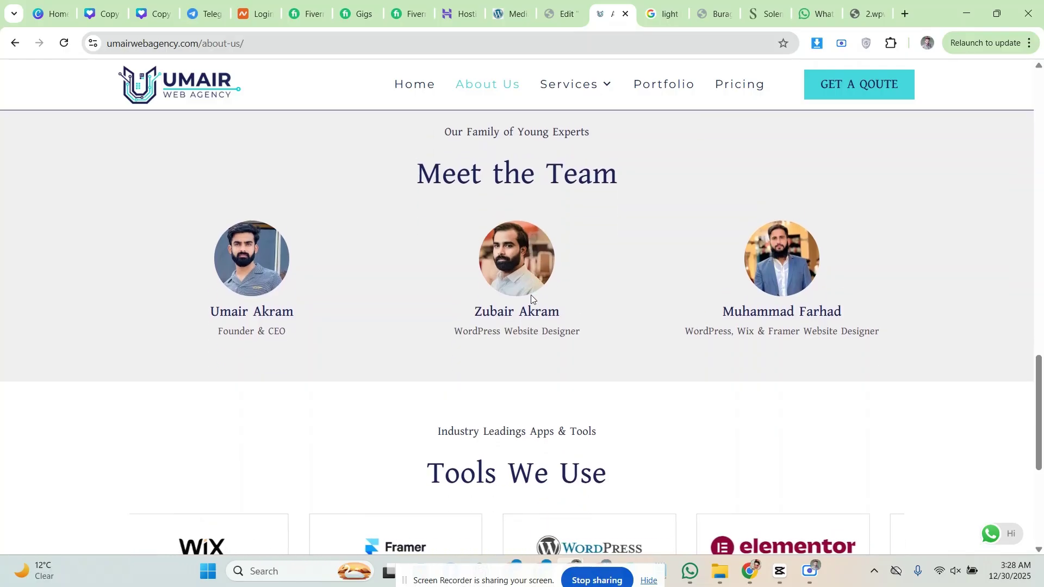
scroll(531, 293, up, 1)
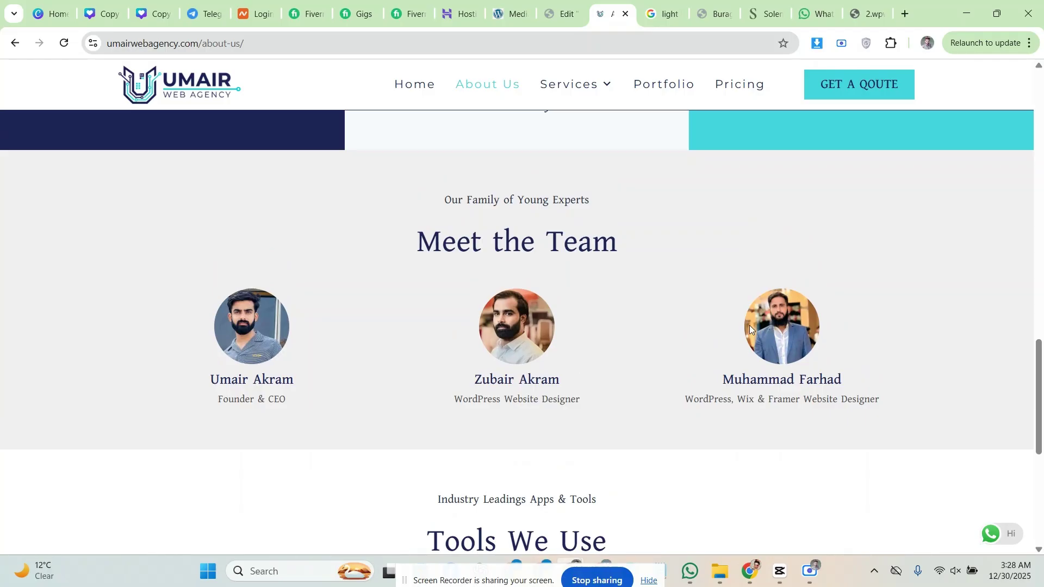
drag(838, 386, 791, 380)
click(758, 397)
View the "Tools We Use" logo carousel and the footer, and return to the start of the About Us page
scroll(262, 325, down, 5)
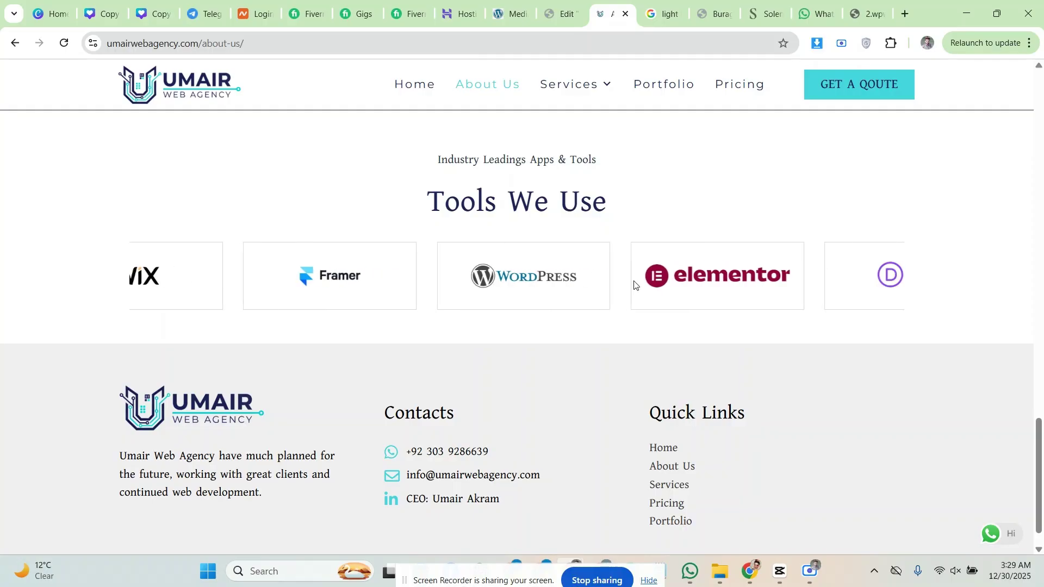
scroll(598, 288, down, 1)
scroll(532, 375, up, 3)
scroll(517, 379, up, 15)
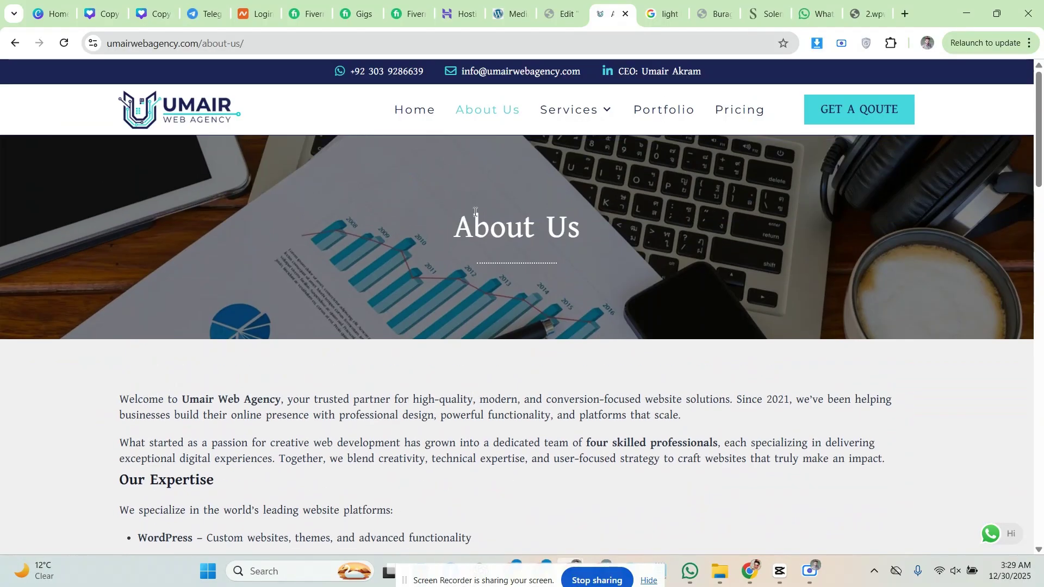
Switch back to the Elementor editor for the home page and look over the Basic widgets
click(559, 13)
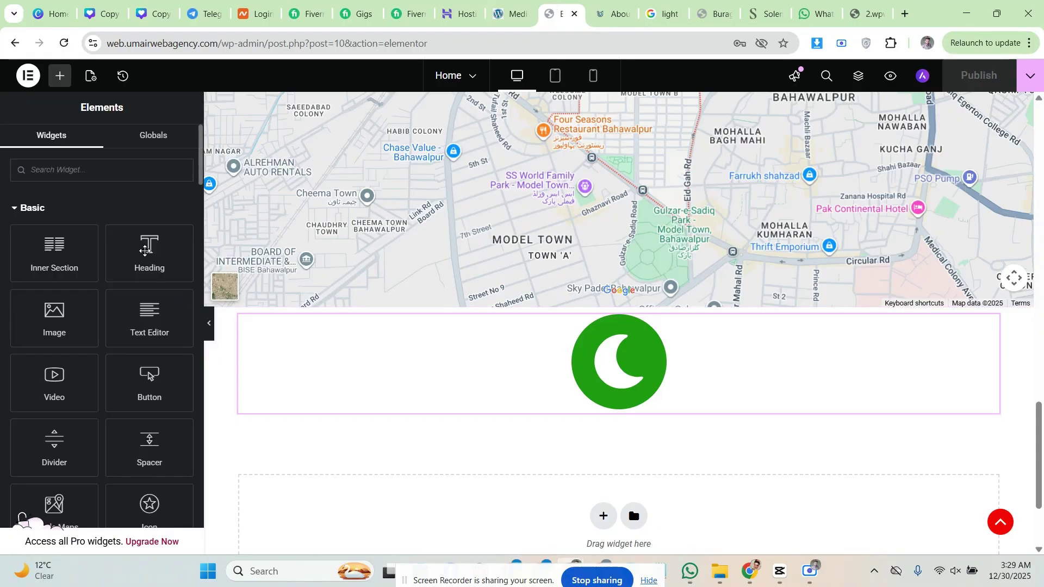
scroll(118, 334, down, 1)
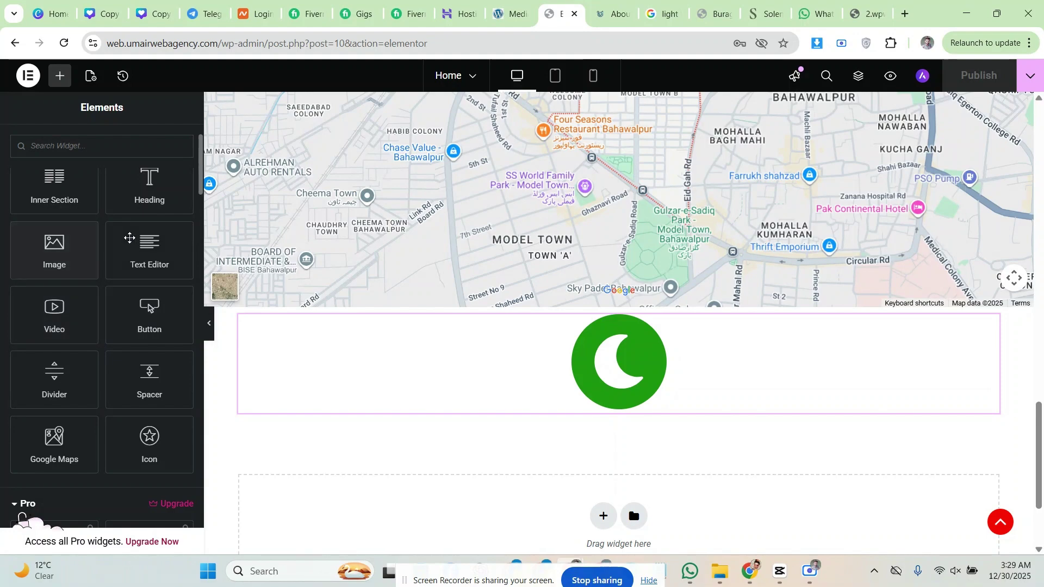
scroll(140, 235, up, 1)
scroll(133, 347, down, 1)
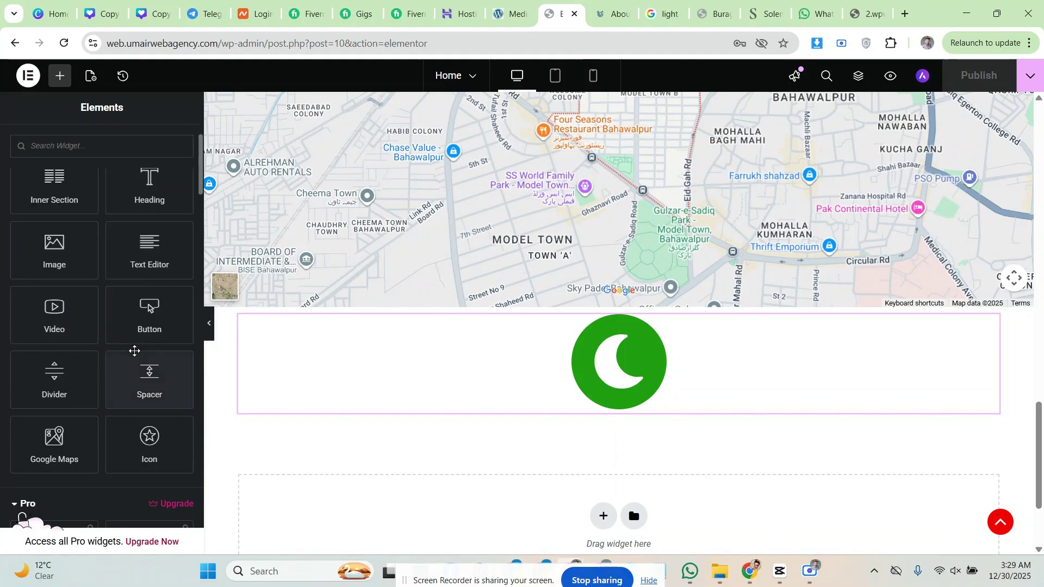
Review the widgets placed on the home page, from the green moon icon back up to the "Build Modern Websites" heading
scroll(135, 343, up, 1)
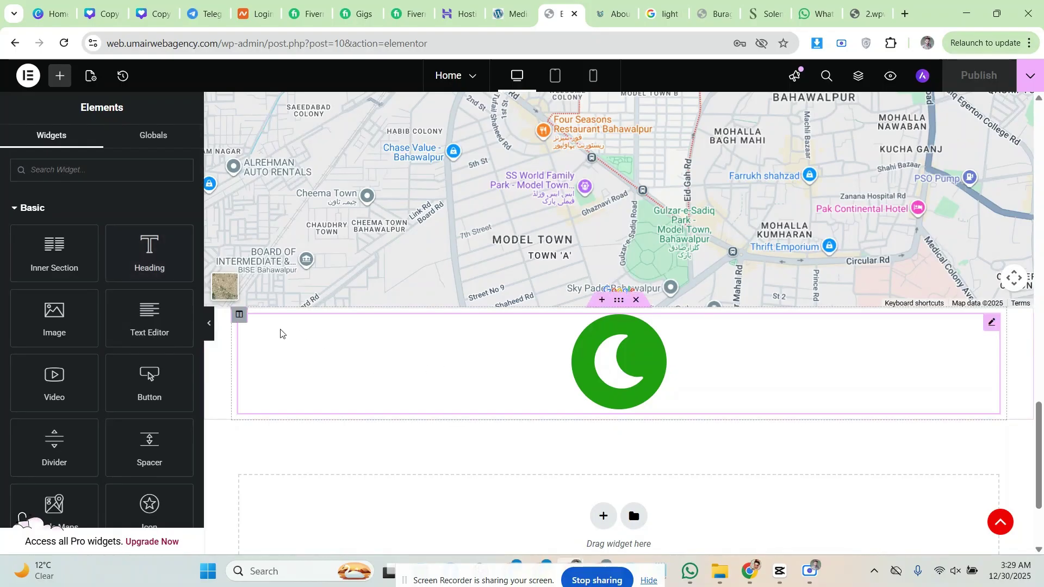
scroll(419, 390, up, 10)
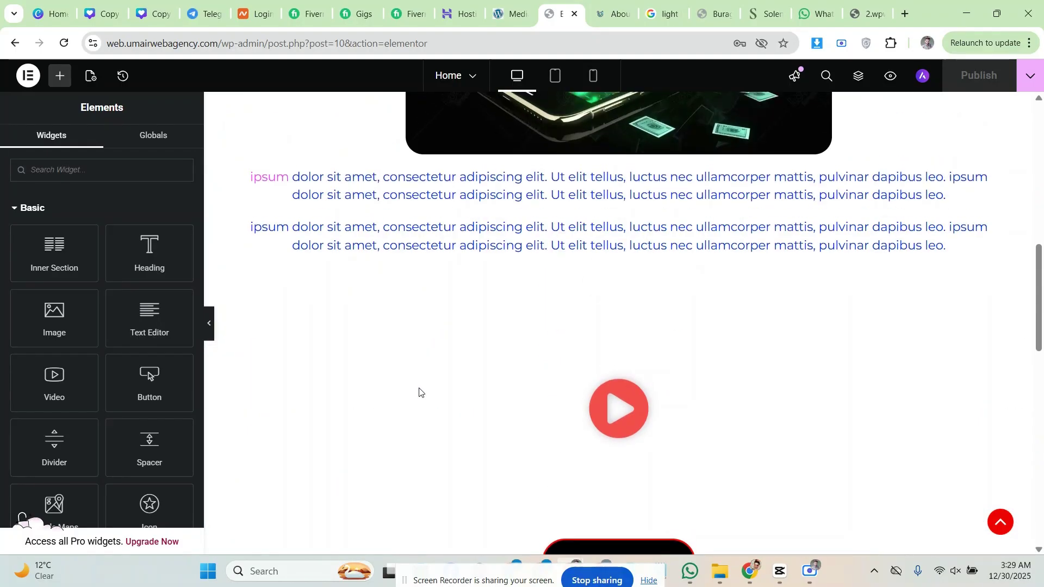
scroll(419, 391, down, 12)
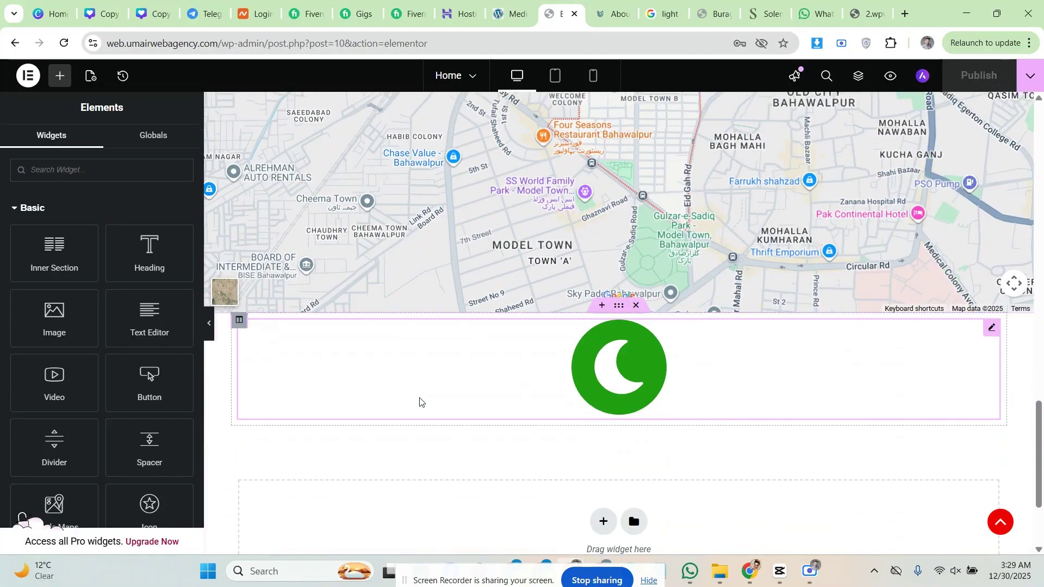
scroll(415, 395, up, 12)
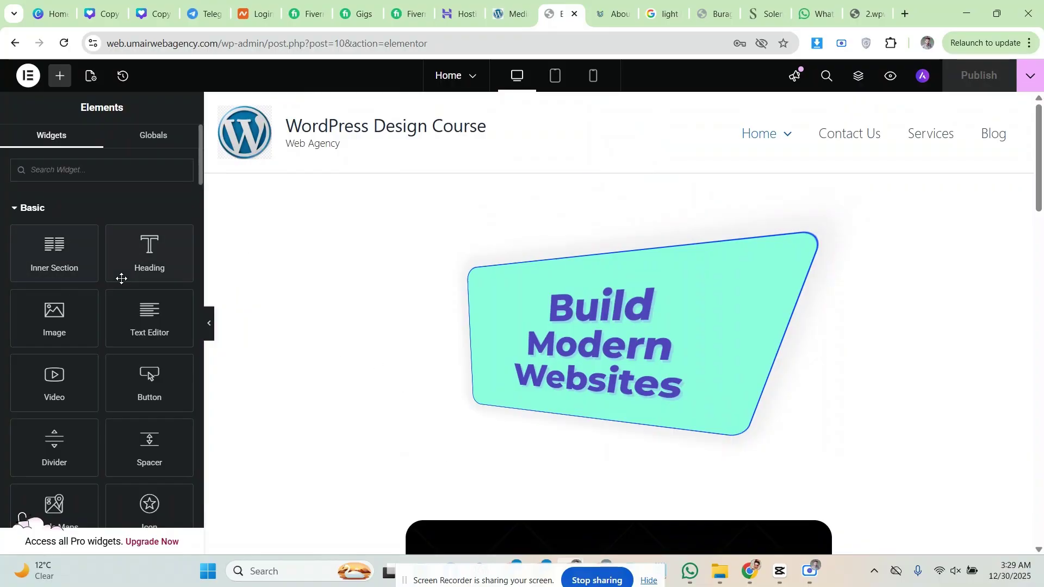
scroll(124, 256, down, 3)
scroll(132, 237, up, 3)
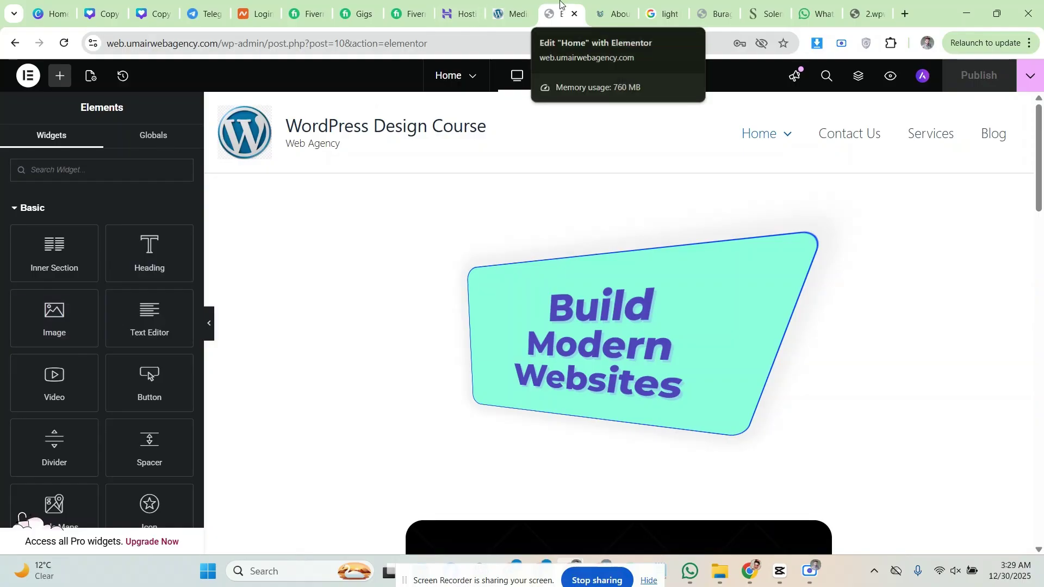
Switch to the Solene demo site, placing its tab beside the About Us tab, and examine its photo sections, video banner and animated counters
drag(763, 4, 662, 11)
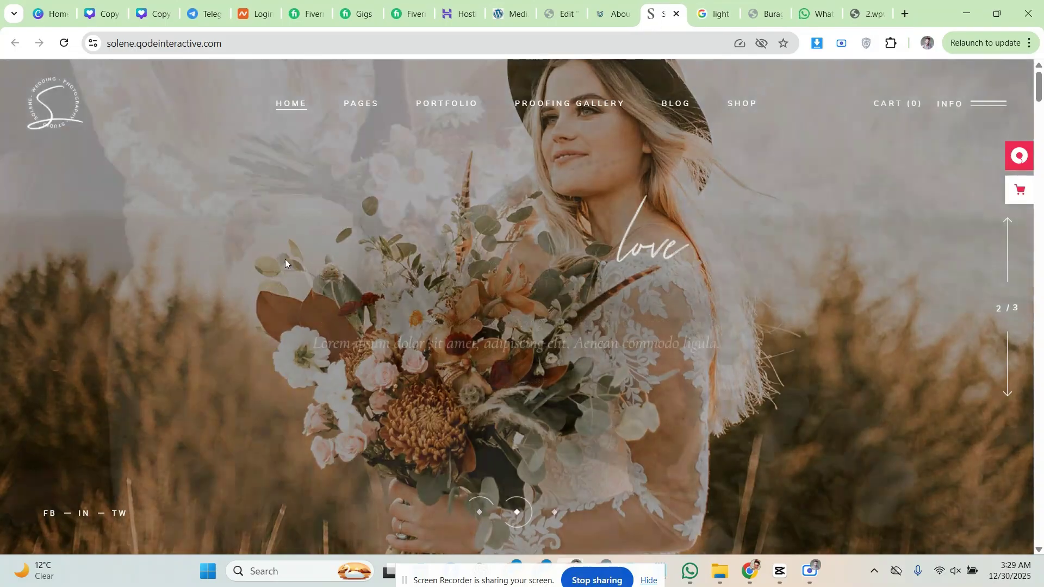
scroll(284, 257, down, 7)
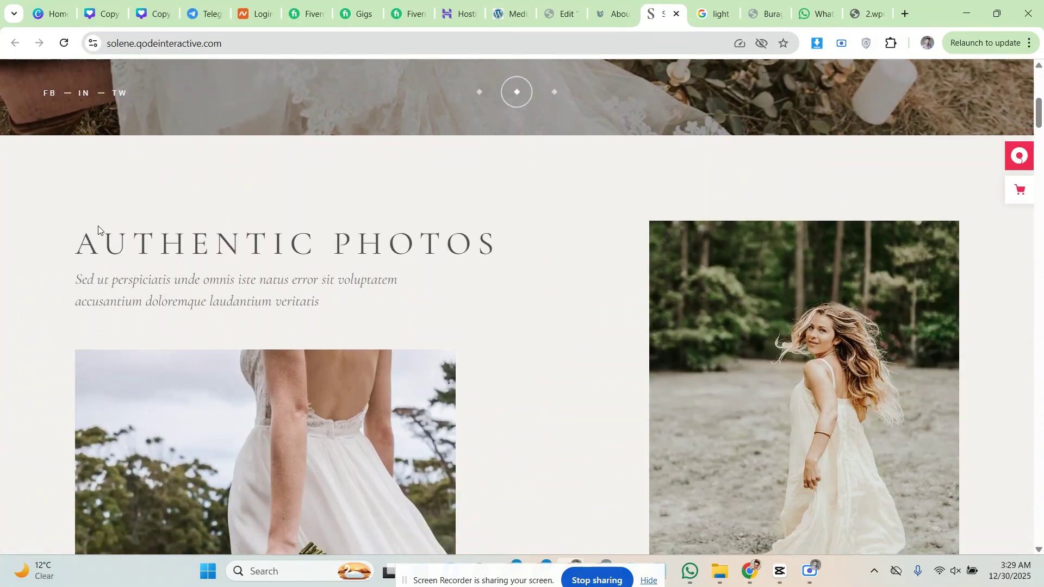
scroll(53, 214, down, 12)
scroll(54, 214, down, 14)
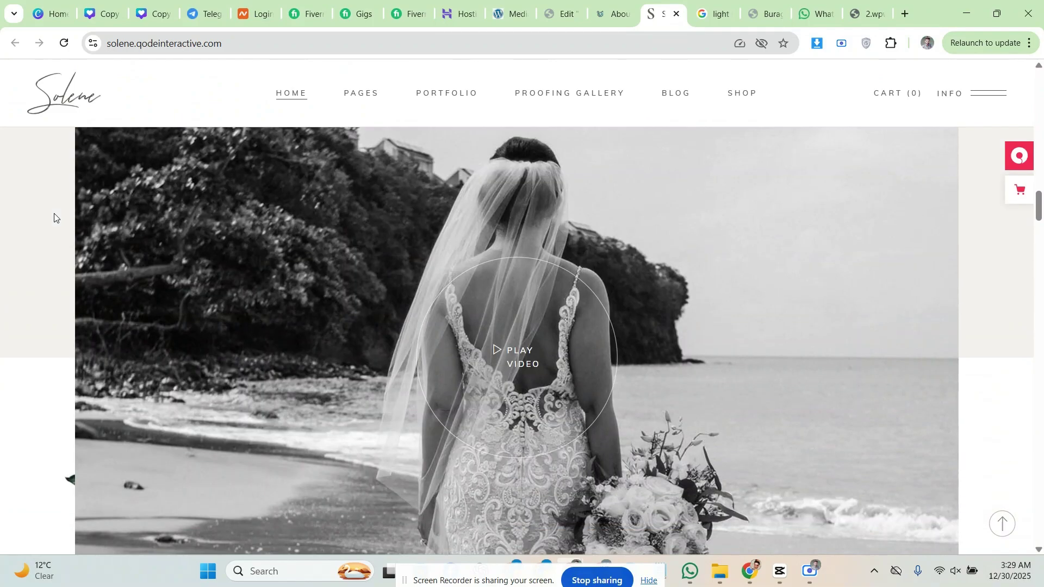
scroll(54, 217, down, 9)
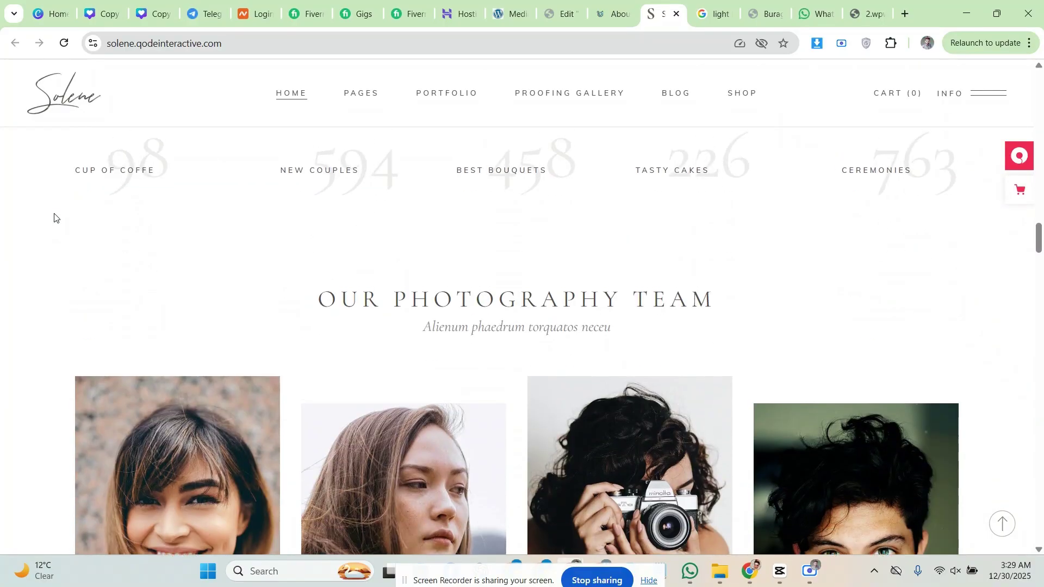
scroll(57, 270, up, 2)
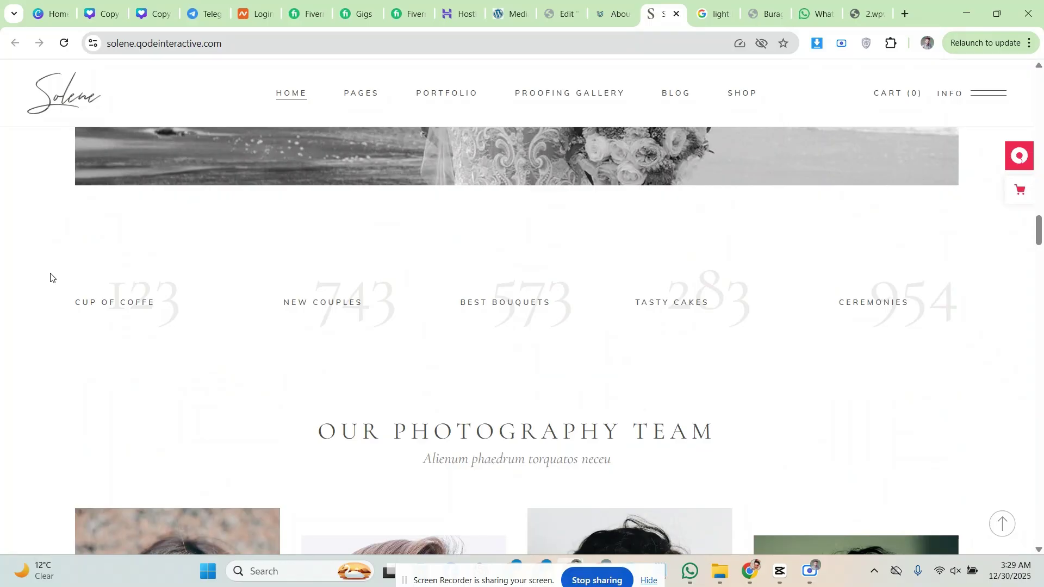
Return to the Elementor editor for the home page and look over its image, button, divider, map and icon widgets
click(625, 3)
click(562, 13)
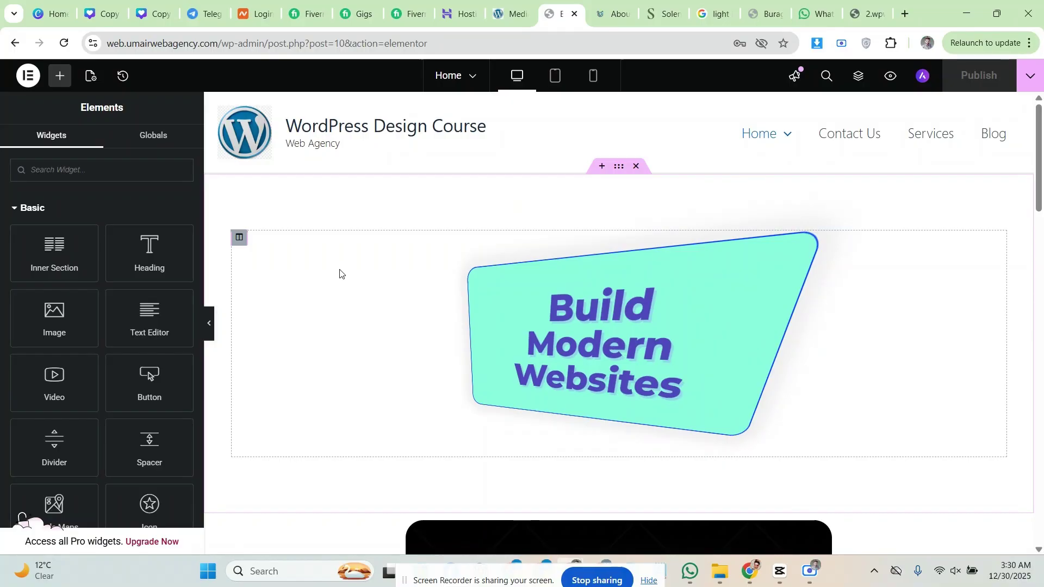
scroll(340, 273, down, 12)
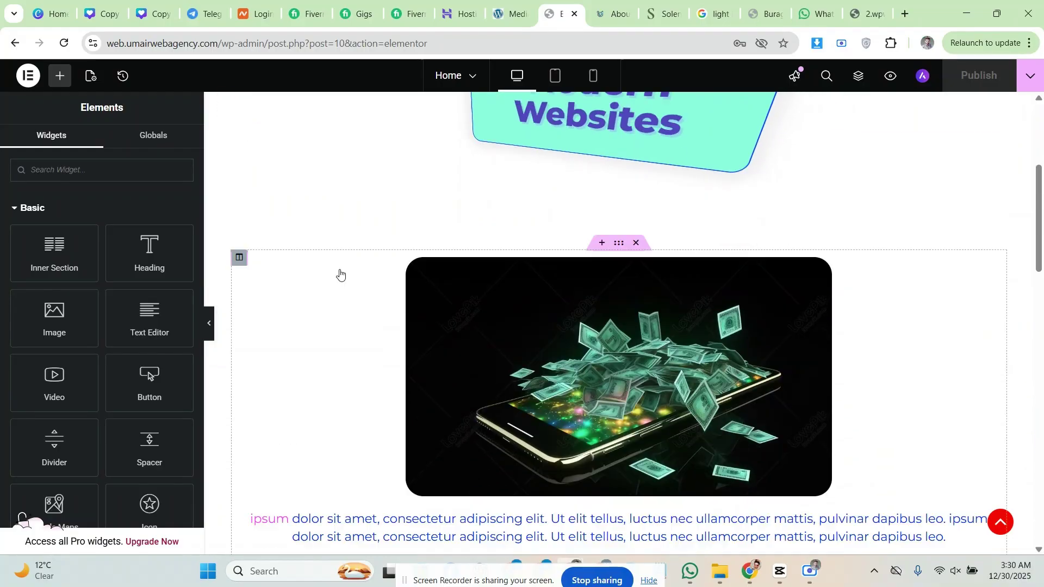
scroll(340, 273, down, 8)
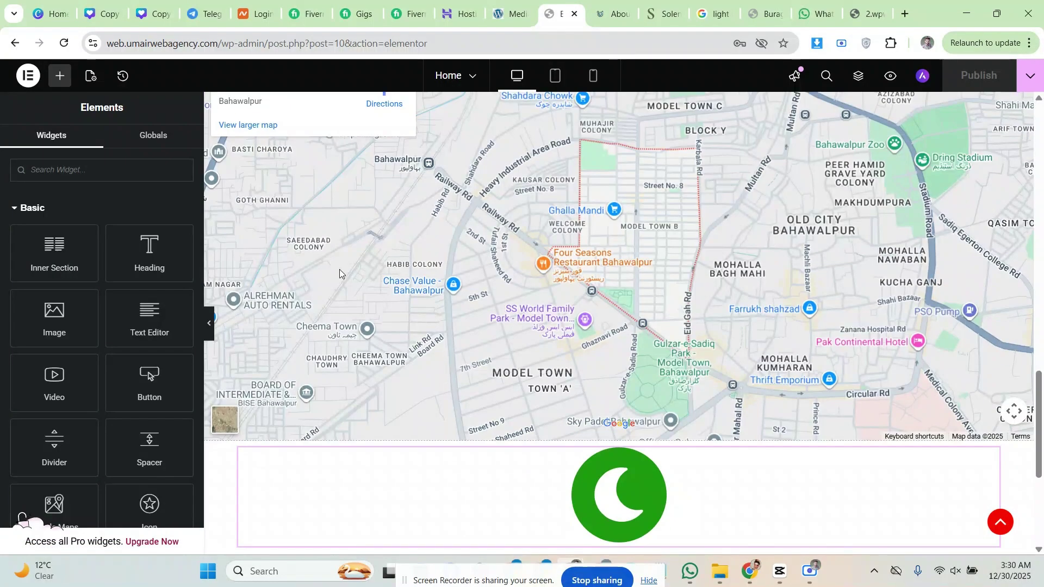
scroll(340, 273, up, 3)
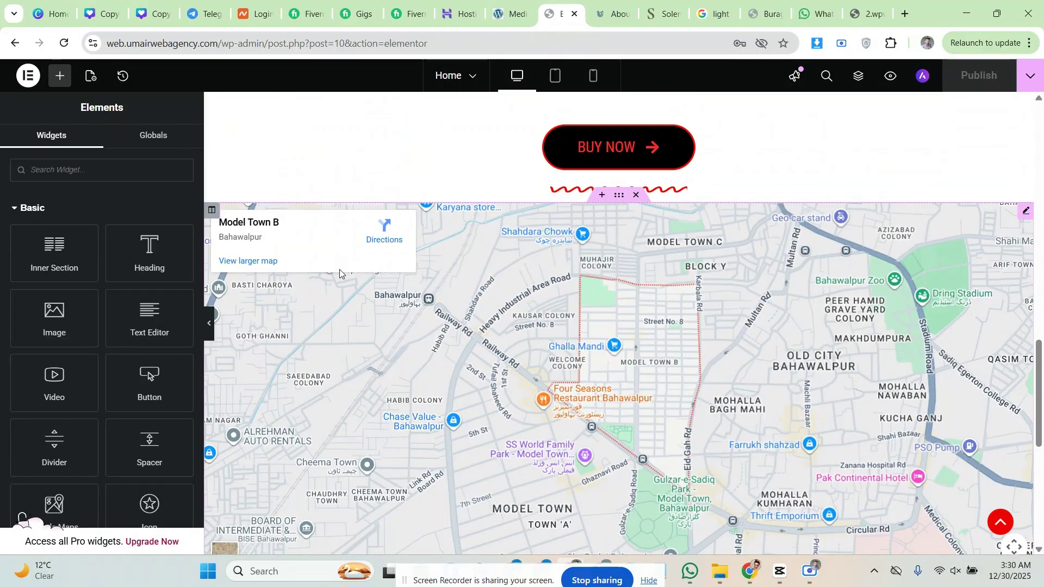
scroll(475, 334, down, 5)
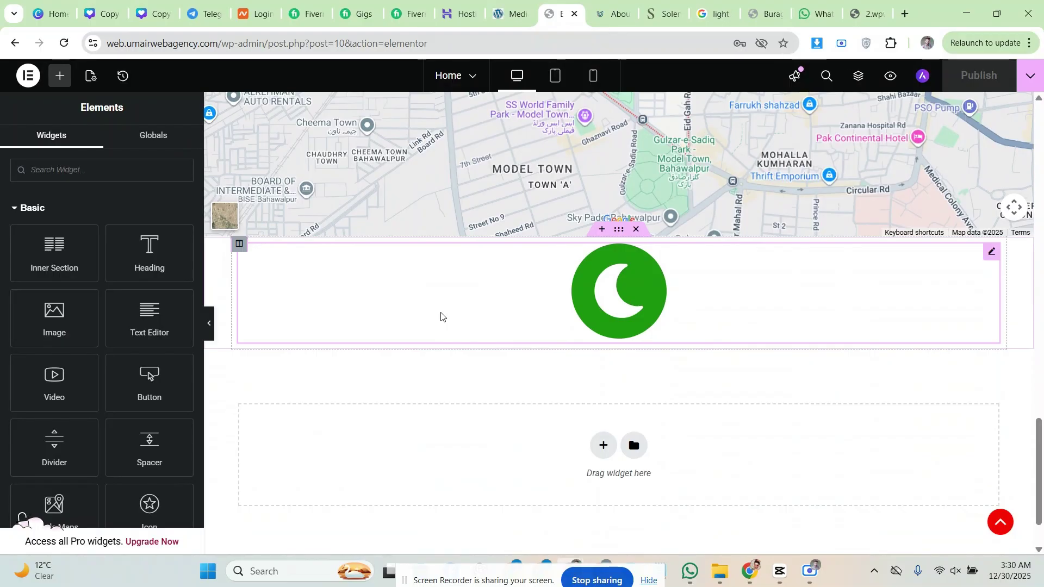
scroll(441, 316, up, 3)
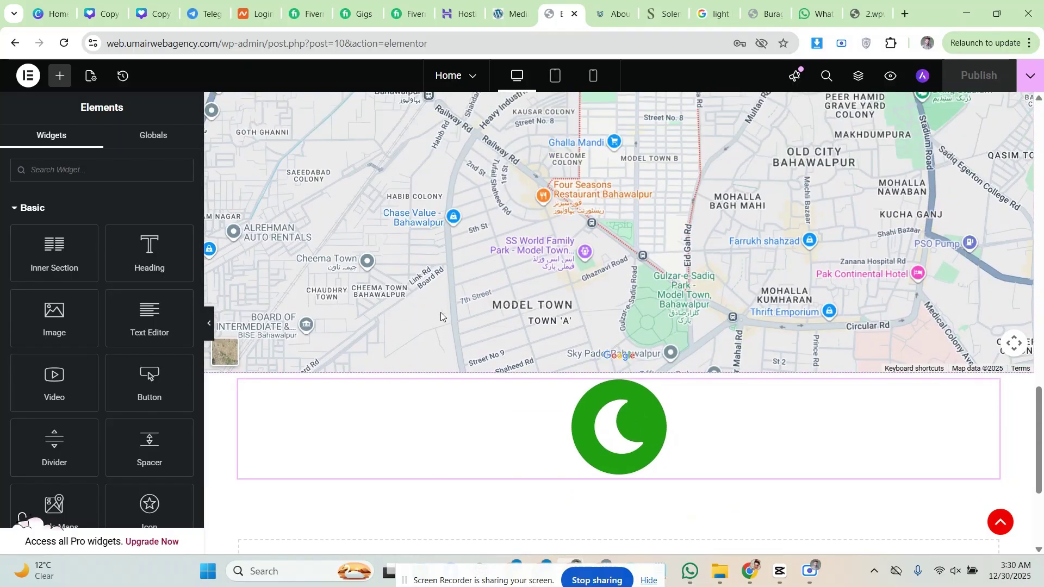